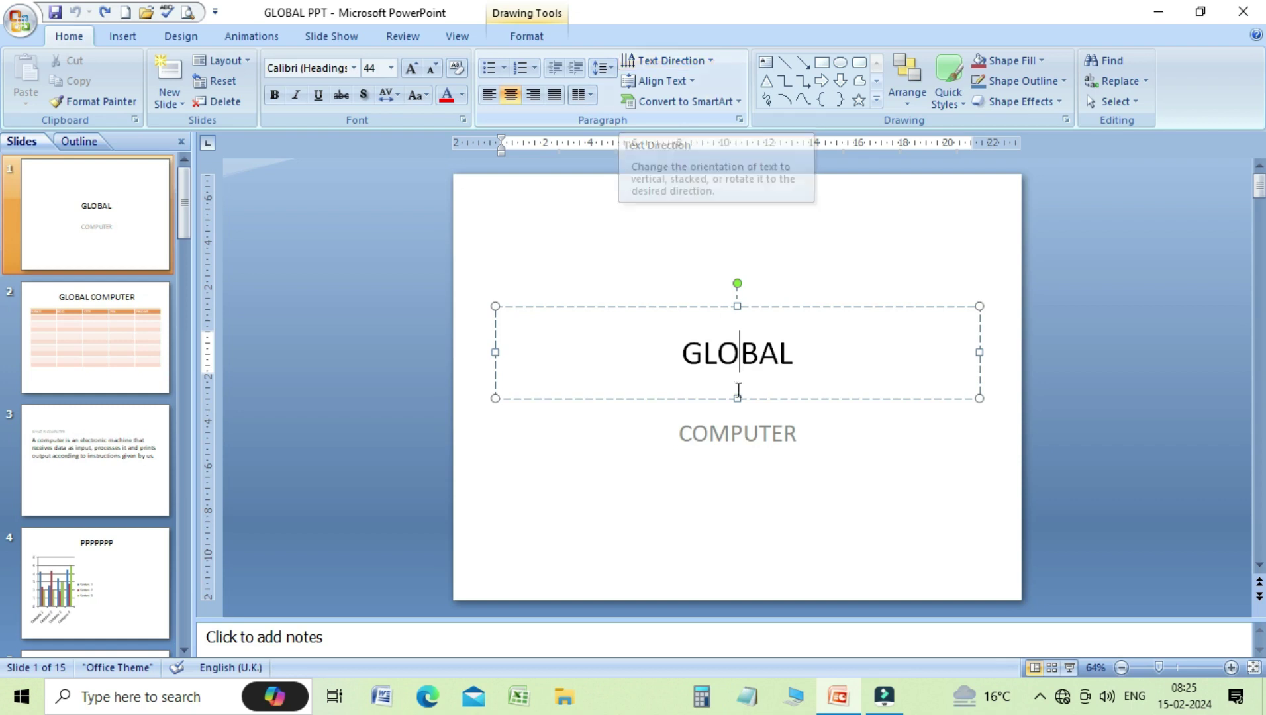
Rotate the GLOBAL title text 90° and make its text box taller.
{"action": "left_click", "coordinate": [699, 350]}
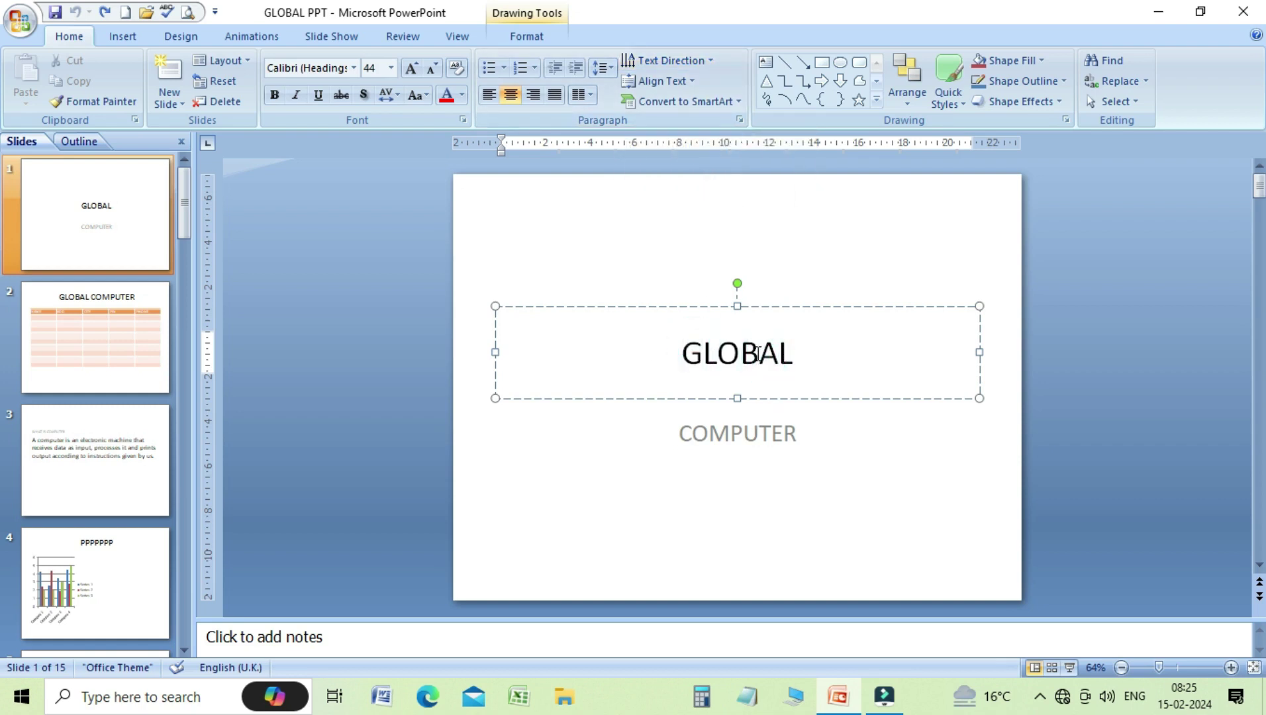
{"action": "left_click", "coordinate": [710, 61]}
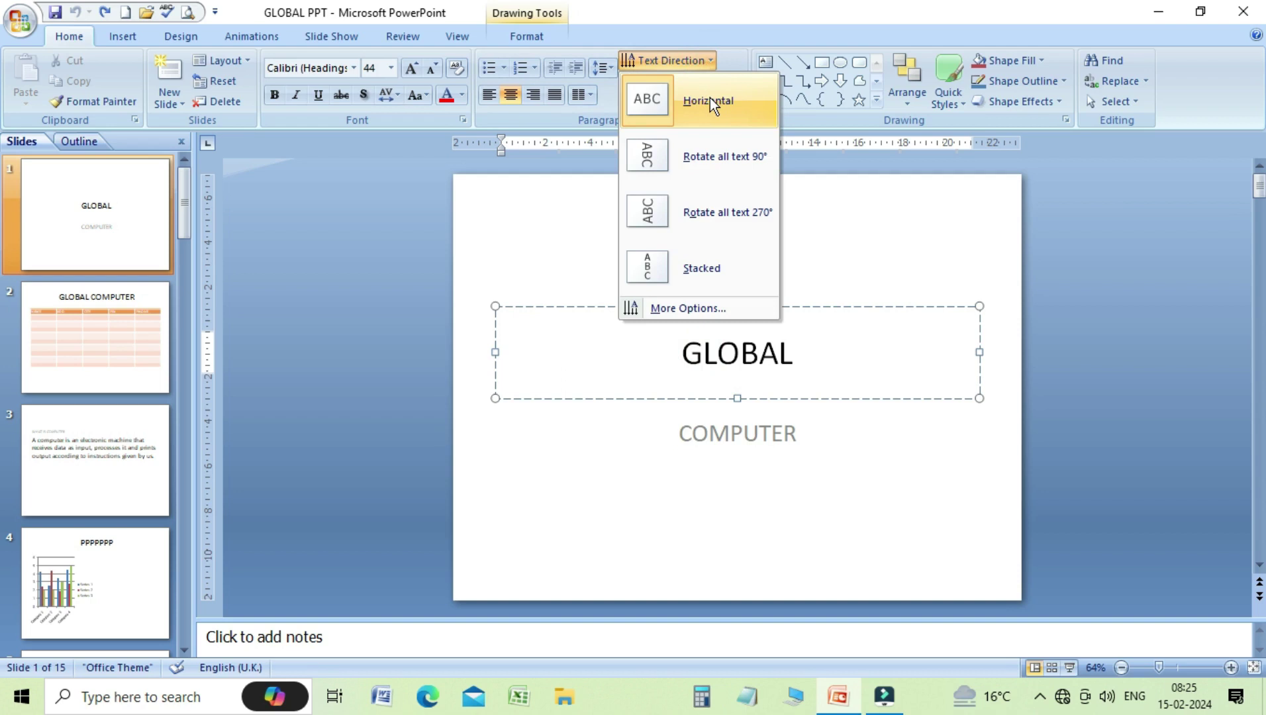
{"action": "left_click", "coordinate": [715, 156]}
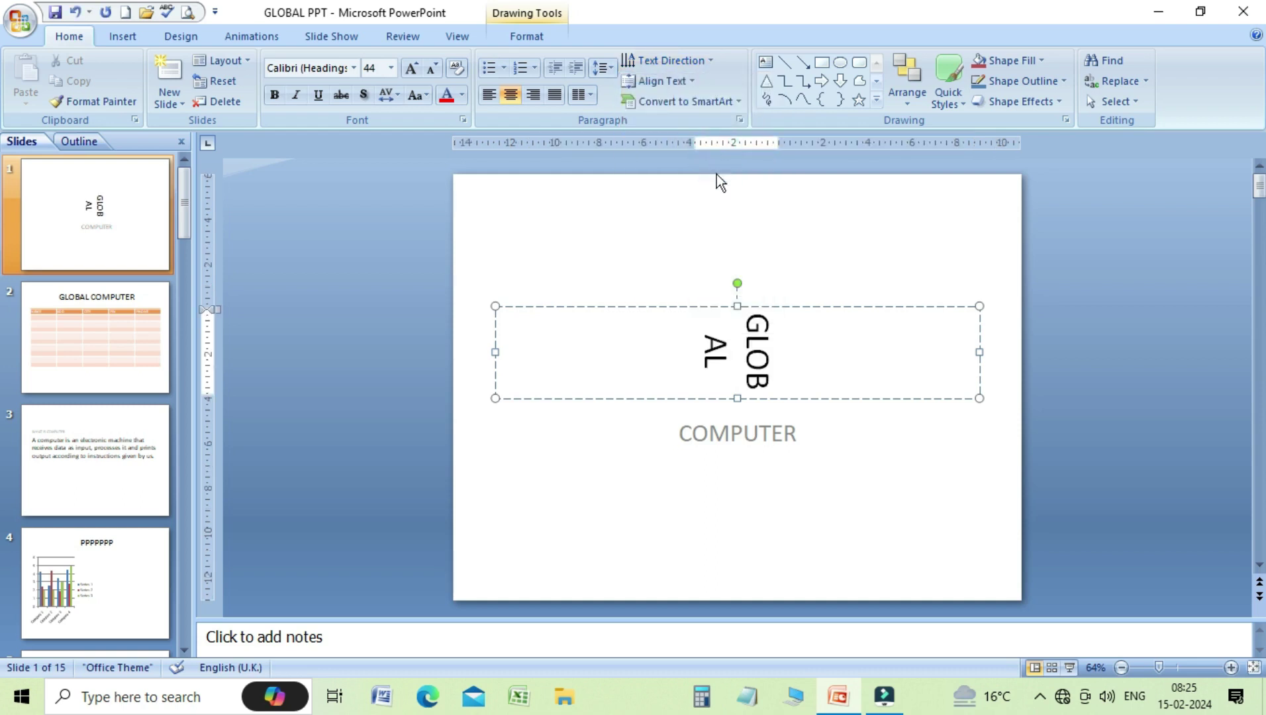
{"action": "left_click_drag", "start_coordinate": [736, 306], "coordinate": [737, 209]}
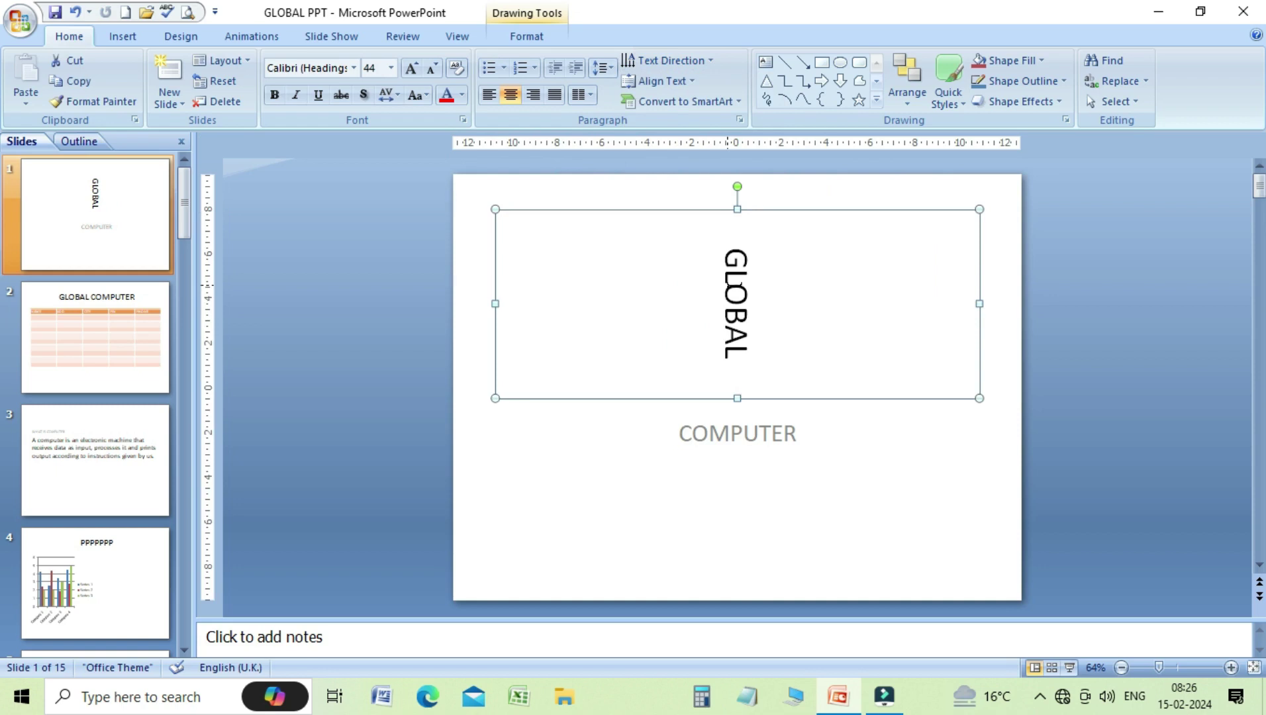
Try 270° rotation, then Stacked direction on GLOBAL, widening its text box.
{"action": "left_click", "coordinate": [705, 64]}
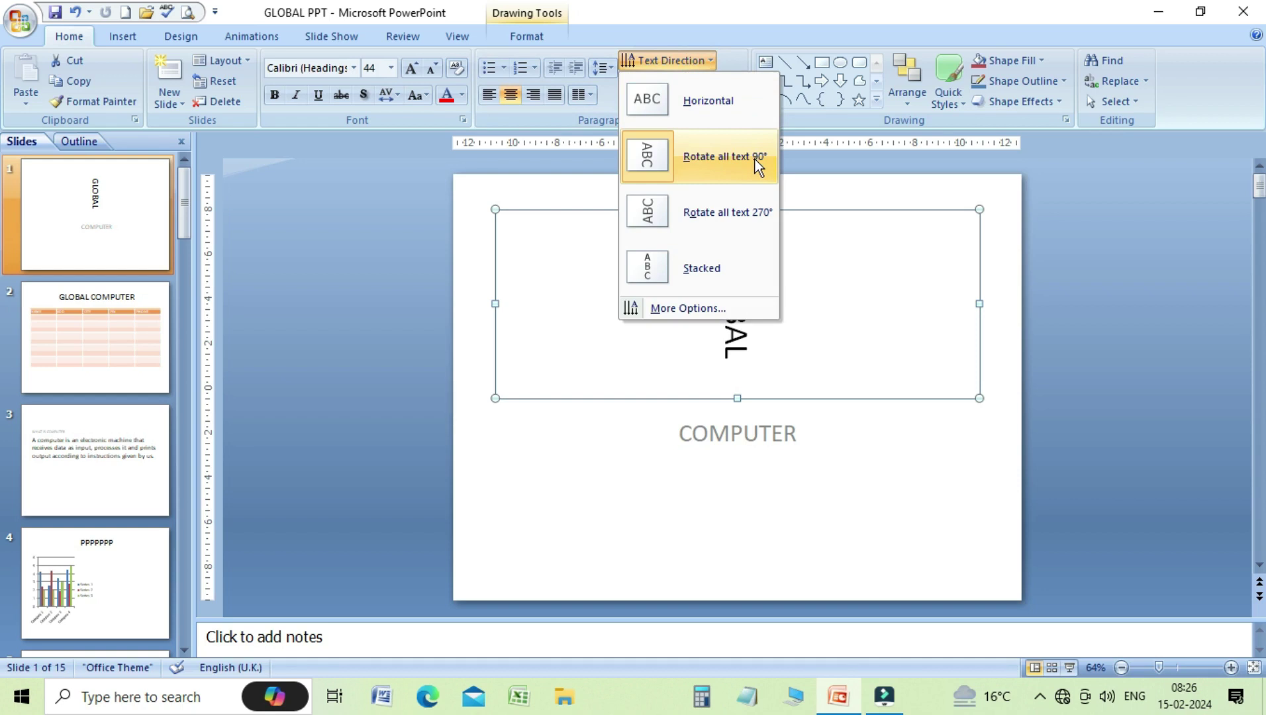
{"action": "left_click", "coordinate": [737, 213]}
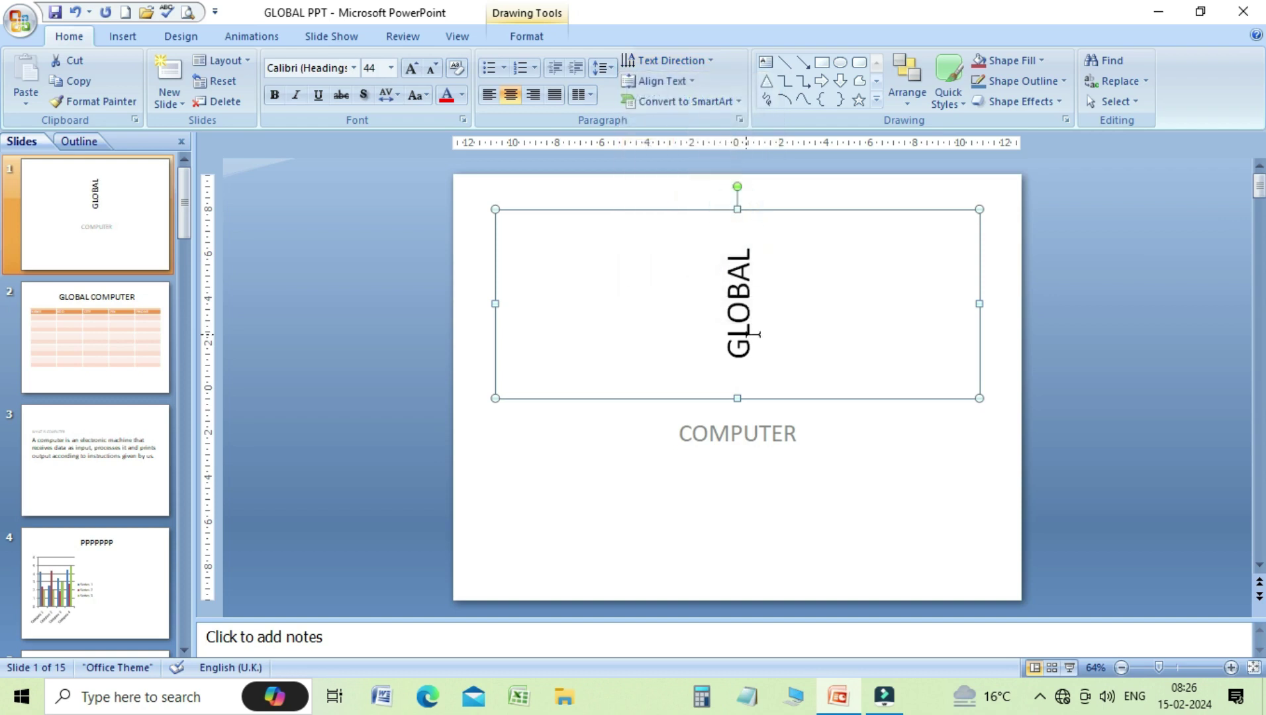
{"action": "left_click", "coordinate": [714, 60]}
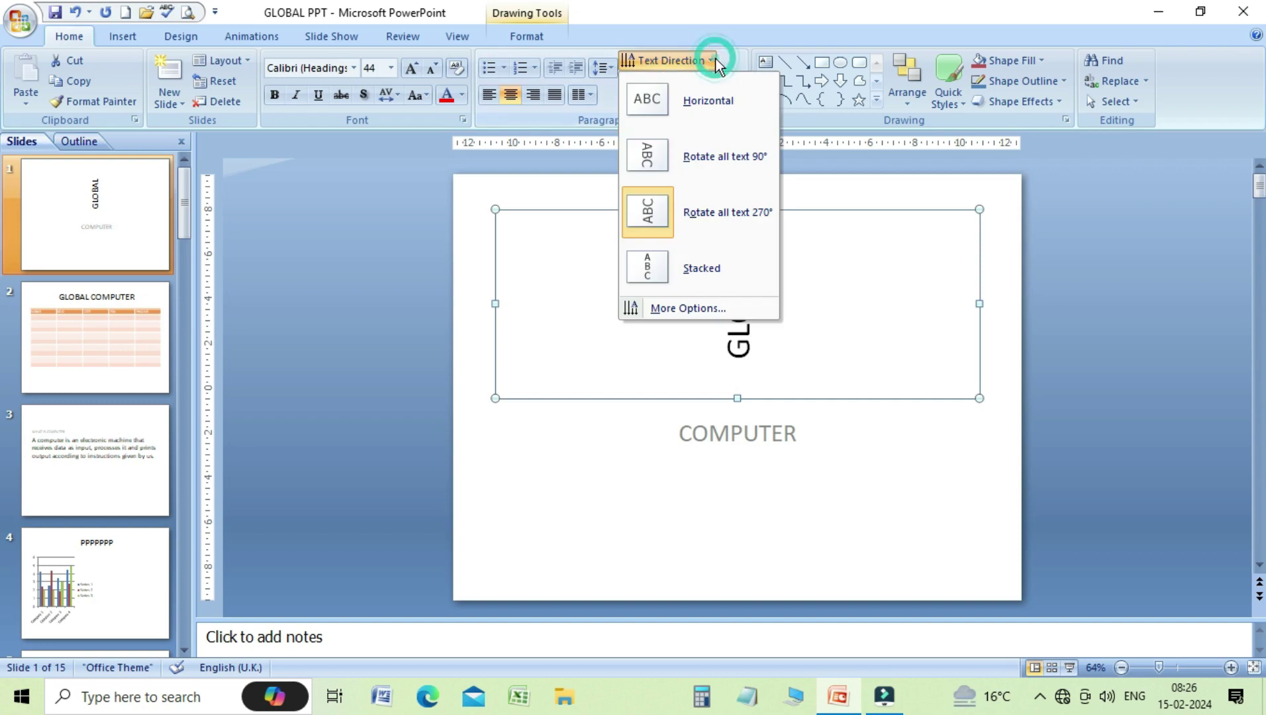
{"action": "left_click", "coordinate": [707, 261]}
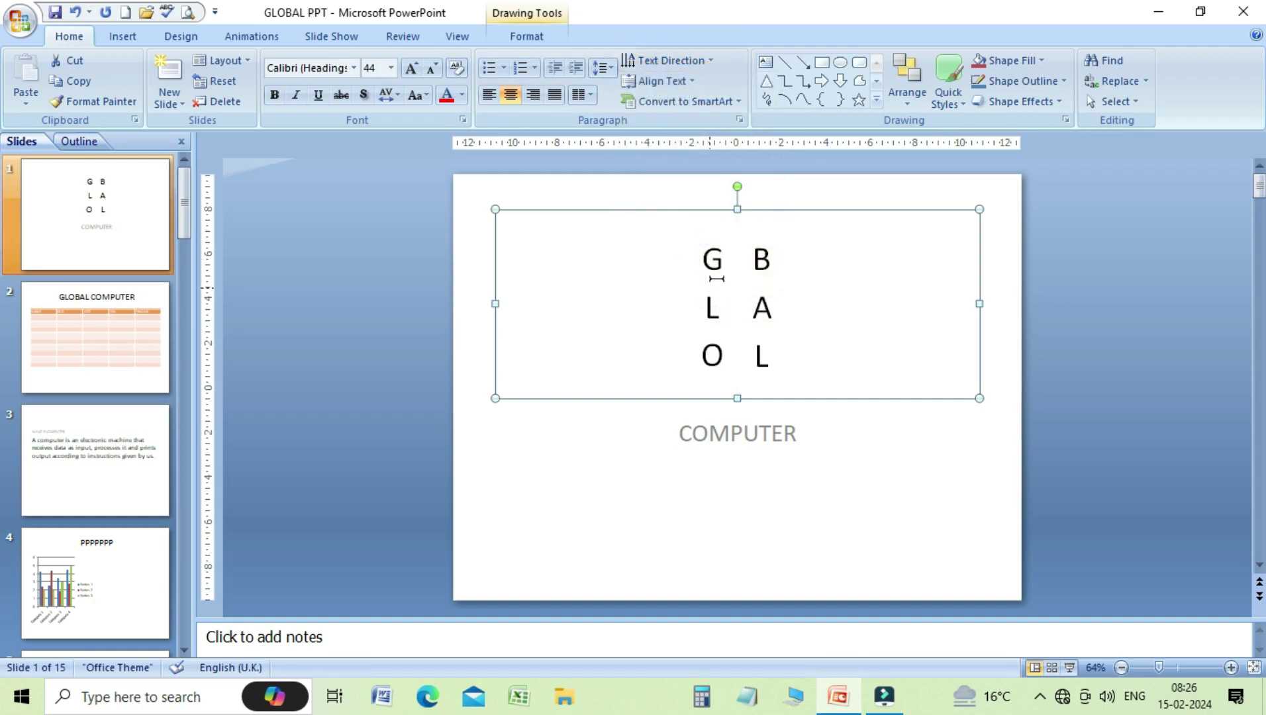
{"action": "left_click_drag", "start_coordinate": [979, 303], "coordinate": [1004, 303]}
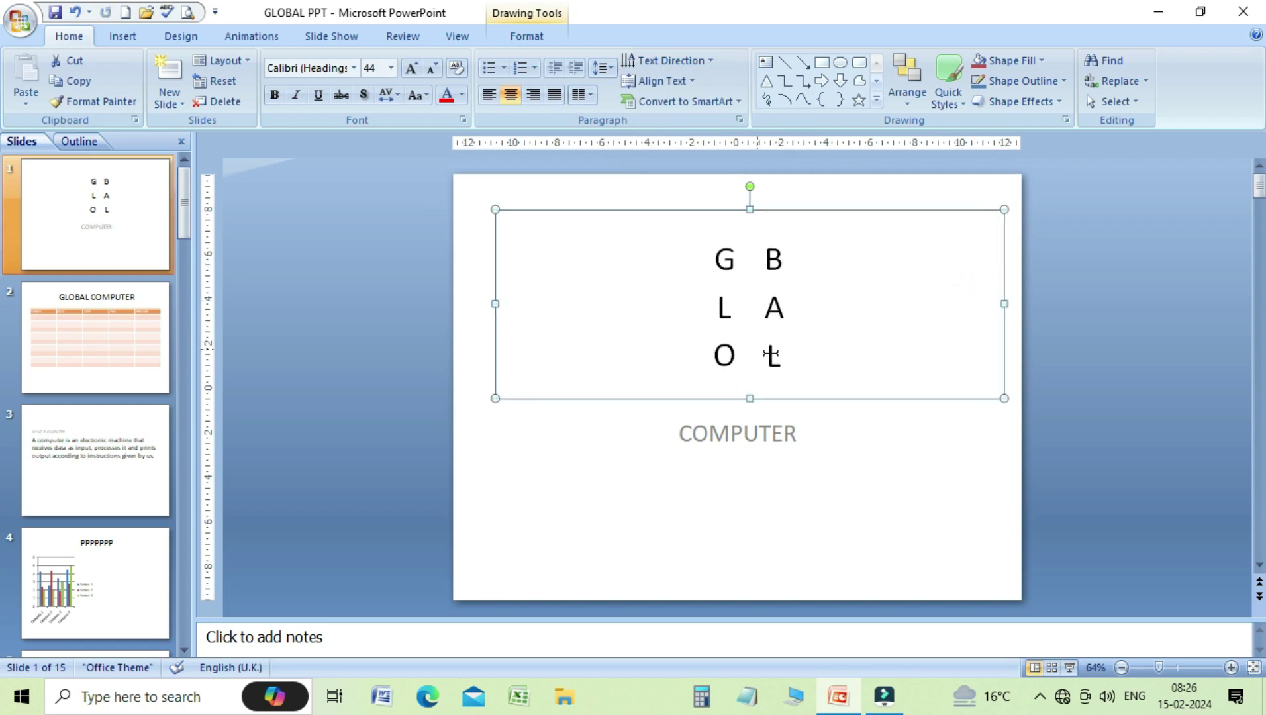
{"action": "left_click", "coordinate": [713, 62]}
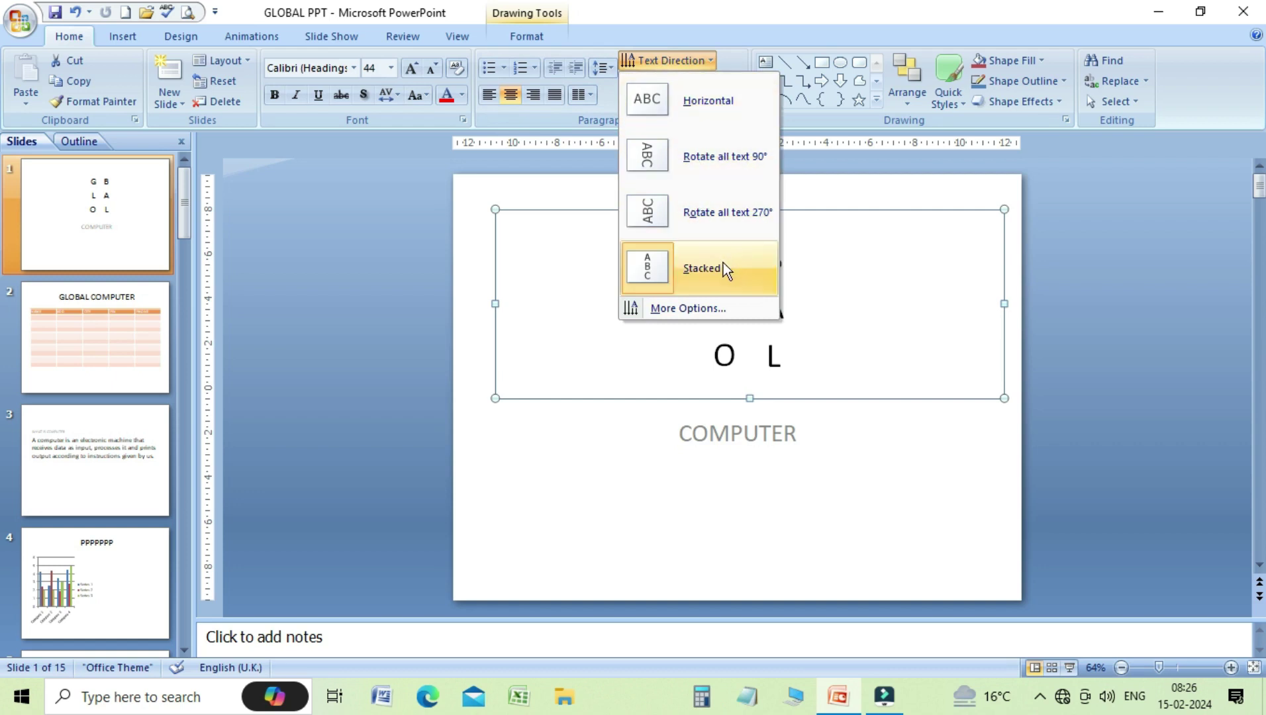
{"action": "left_click", "coordinate": [649, 100]}
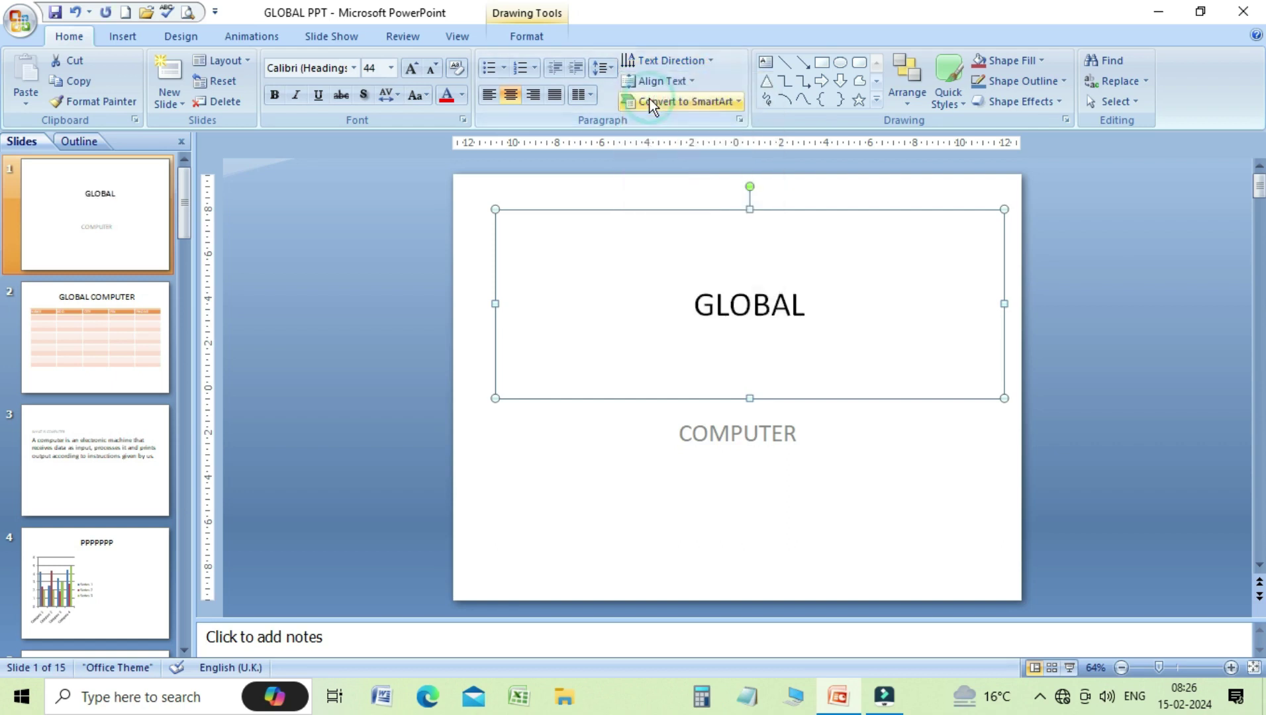
{"action": "left_click", "coordinate": [742, 312]}
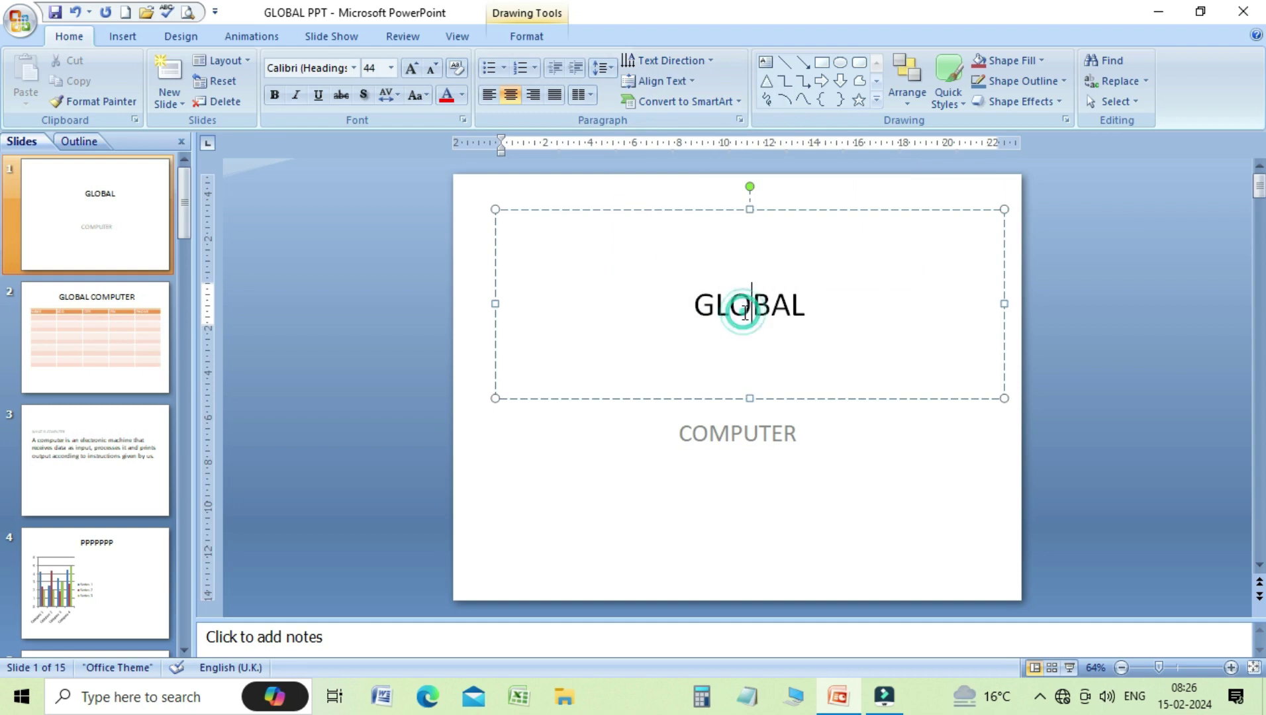
{"action": "left_click", "coordinate": [711, 59]}
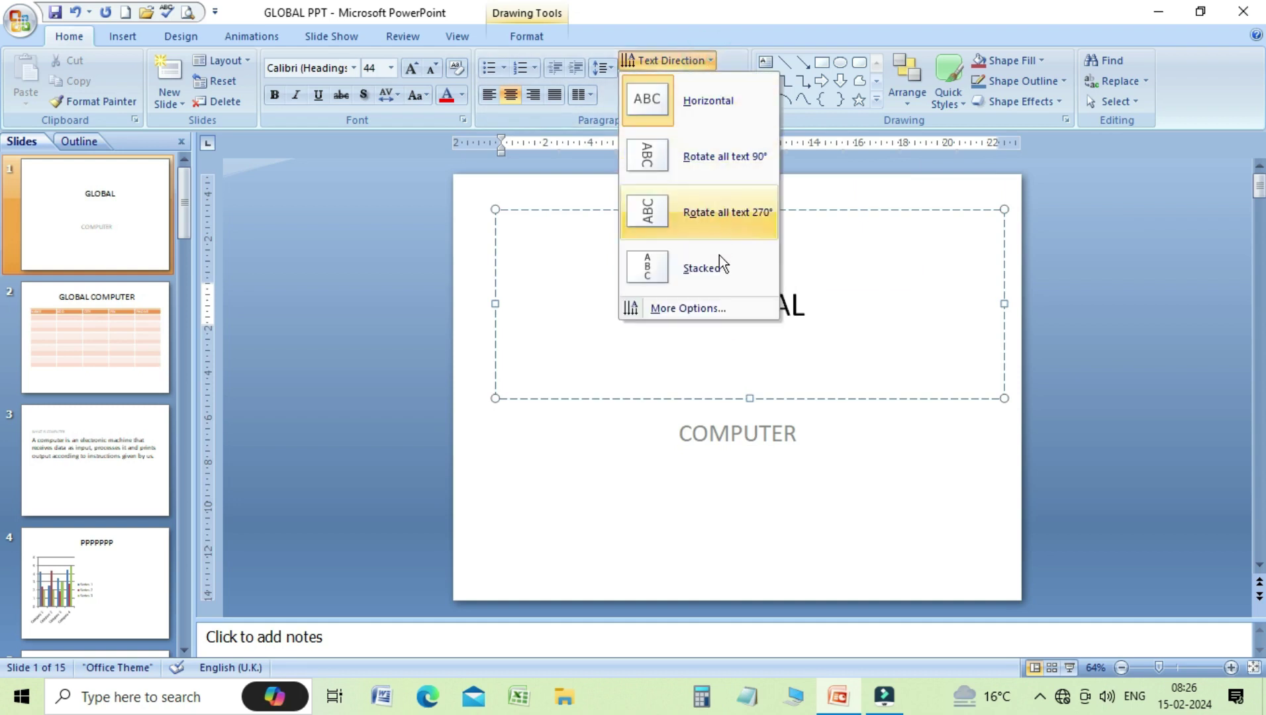
{"action": "left_click", "coordinate": [705, 310]}
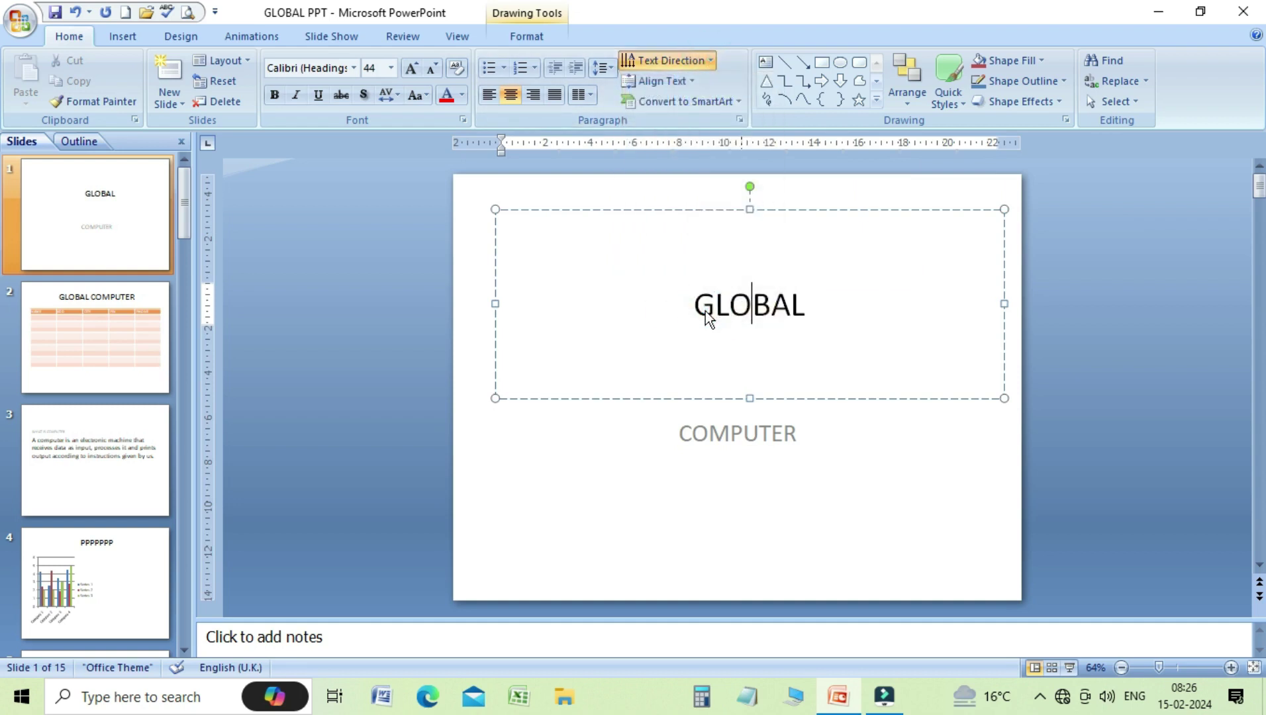
{"action": "left_click_drag", "start_coordinate": [636, 148], "coordinate": [397, 159]}
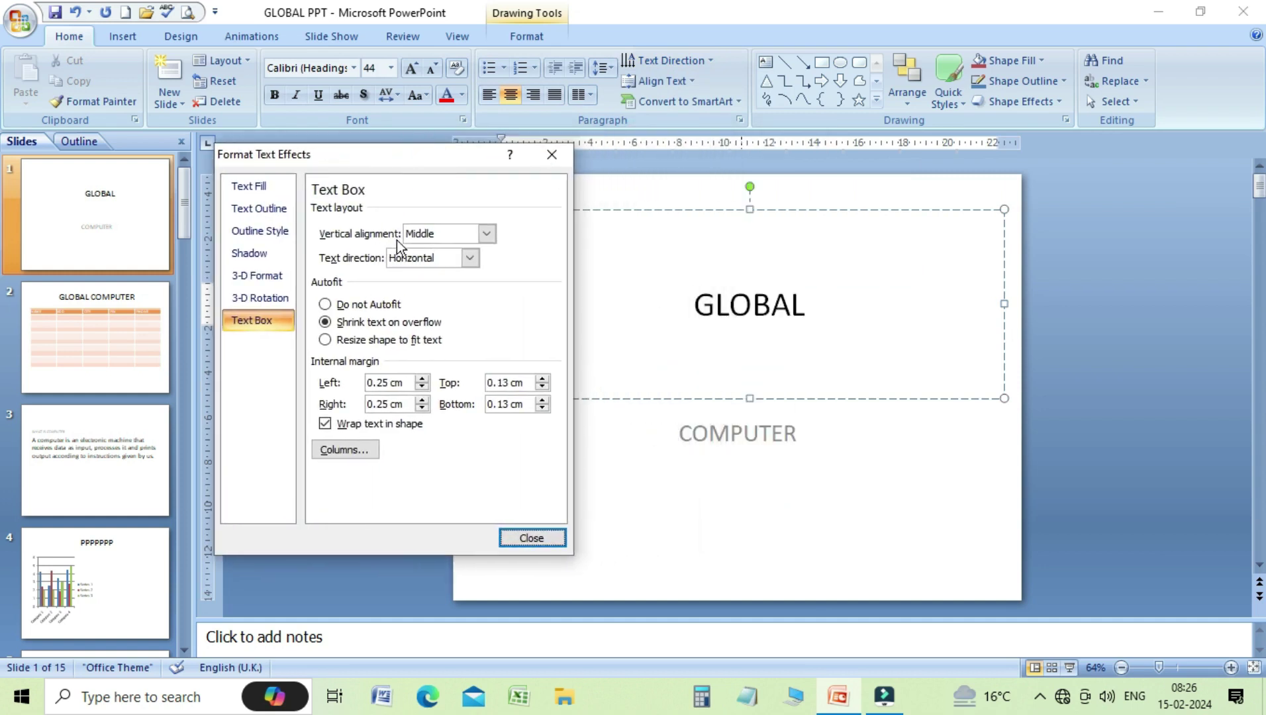
{"action": "left_click", "coordinate": [490, 236]}
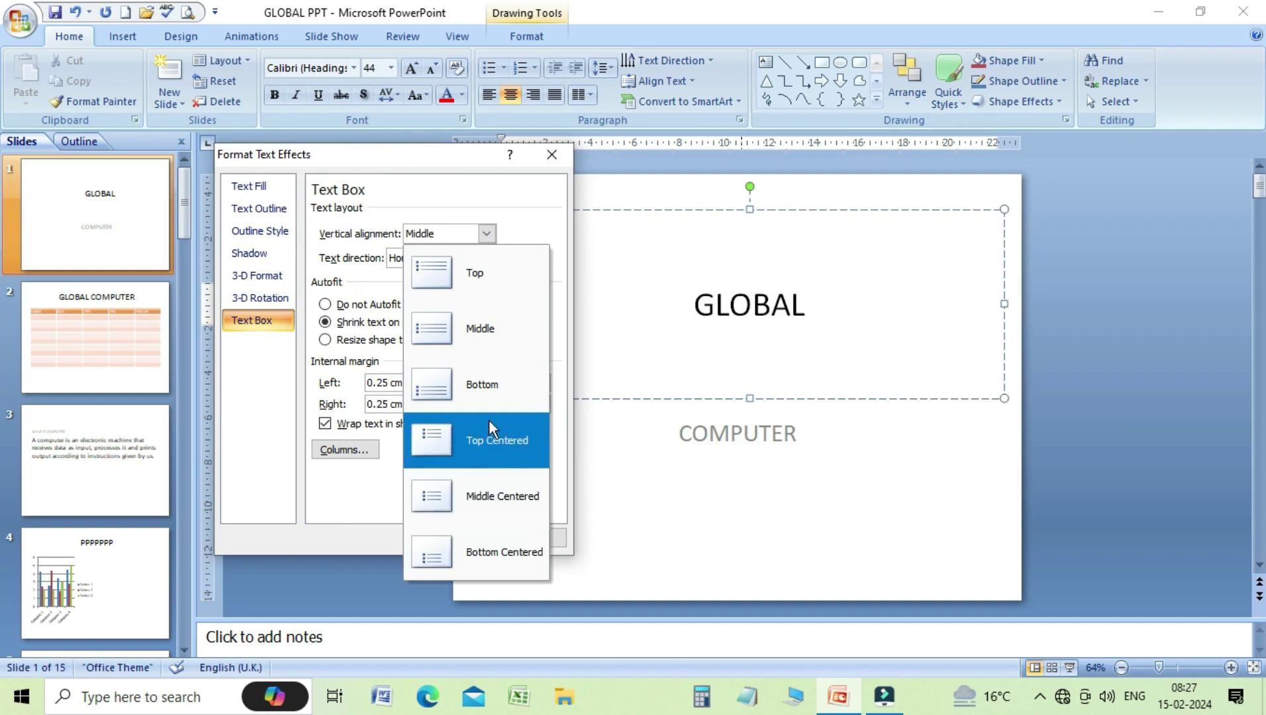
{"action": "left_click", "coordinate": [488, 335]}
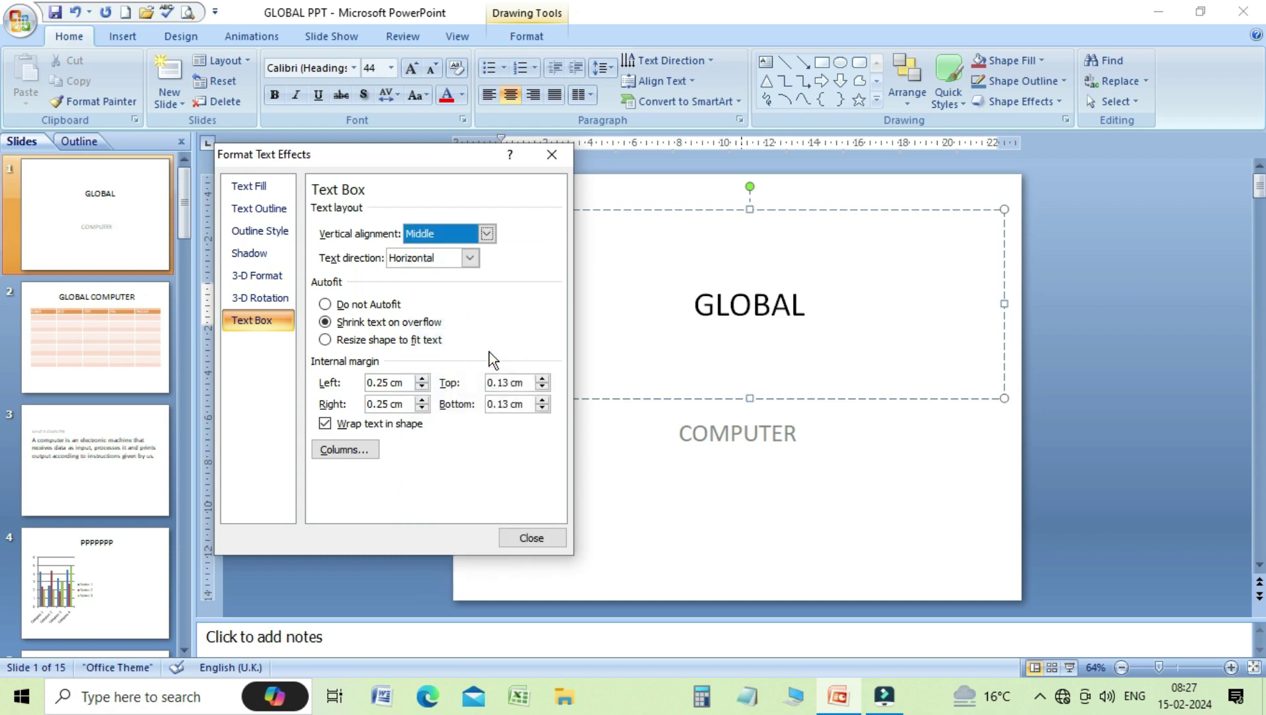
{"action": "left_click", "coordinate": [514, 536]}
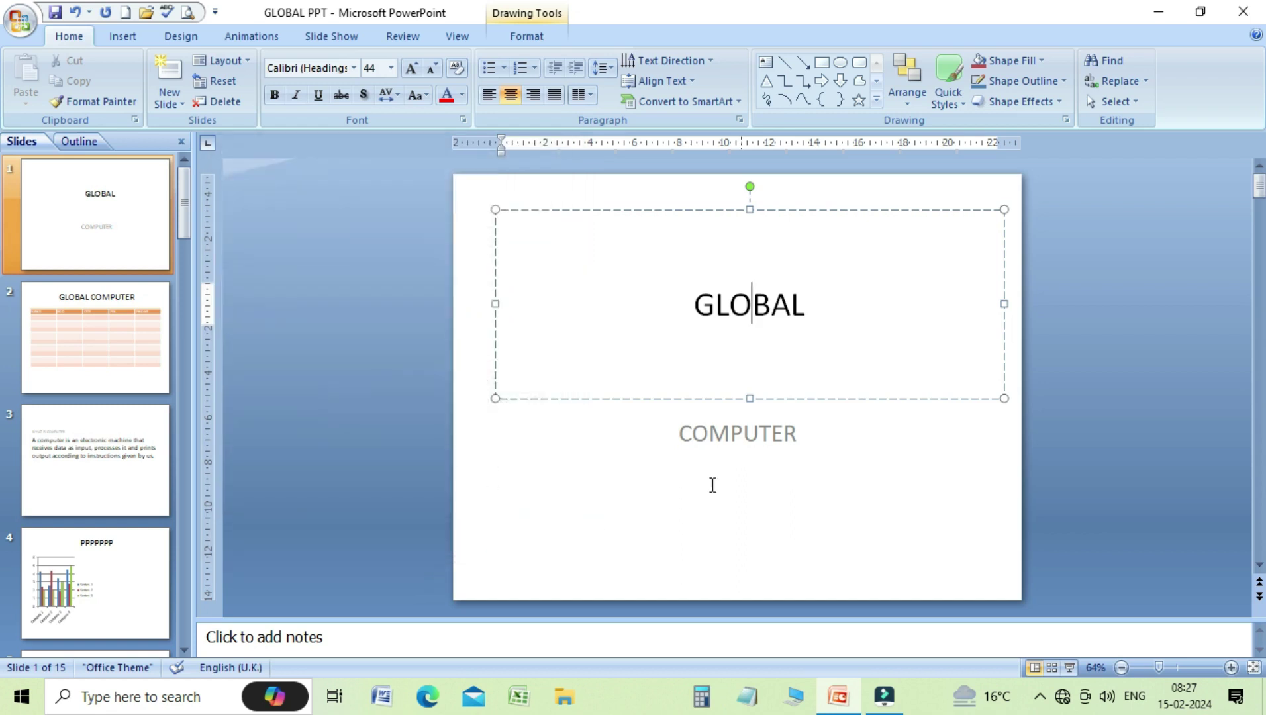
In the GLOBAL title's Text Box settings, try Top, then Top Centered vertical alignment.
{"action": "left_click", "coordinate": [713, 61]}
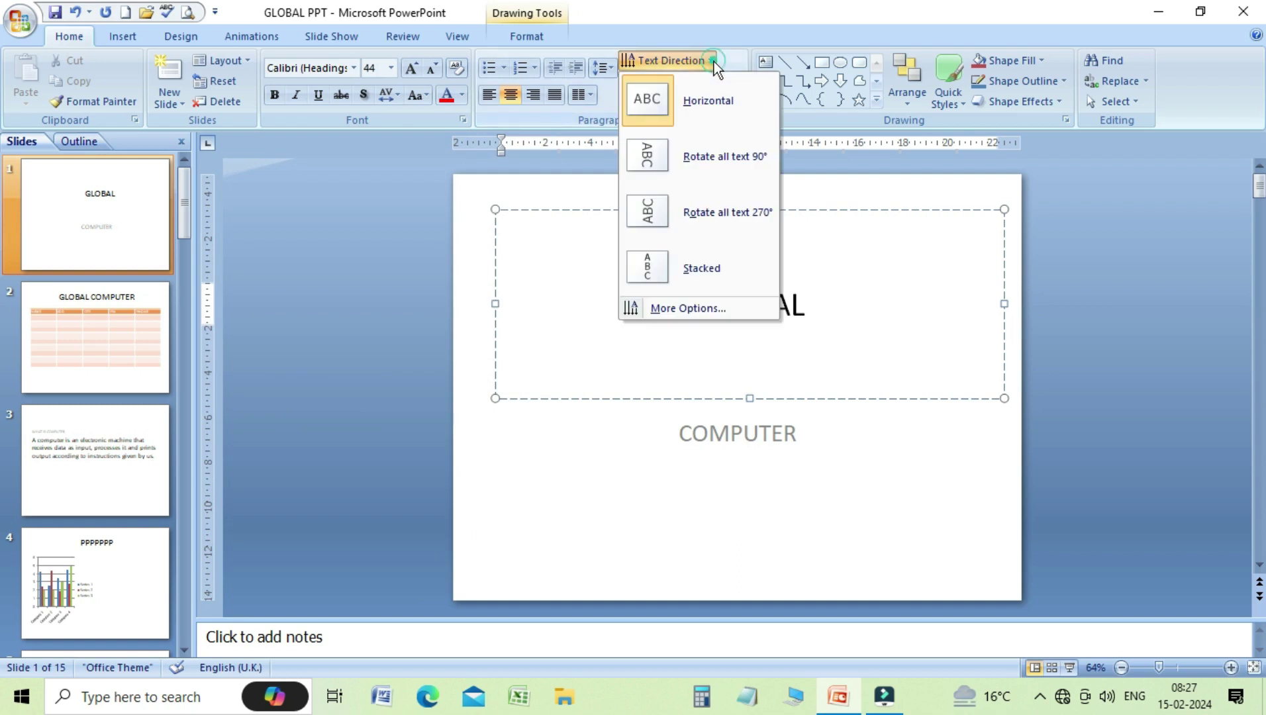
{"action": "left_click", "coordinate": [702, 308]}
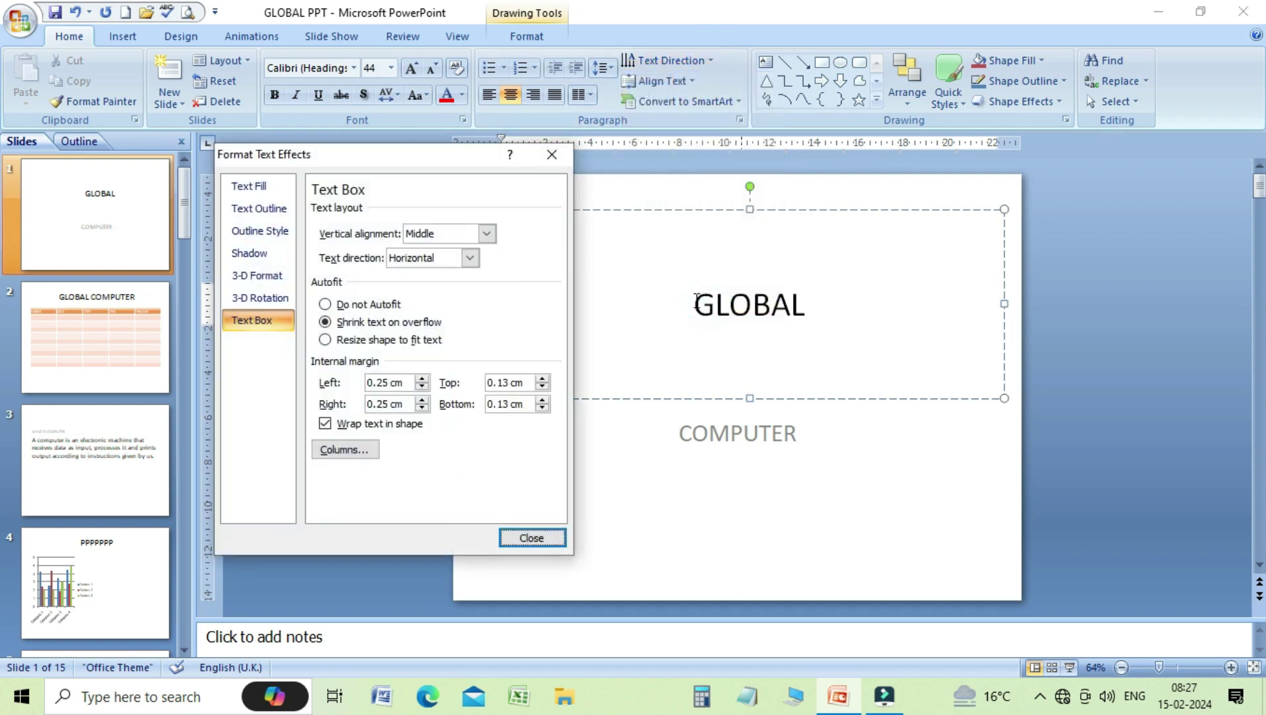
{"action": "left_click", "coordinate": [489, 231]}
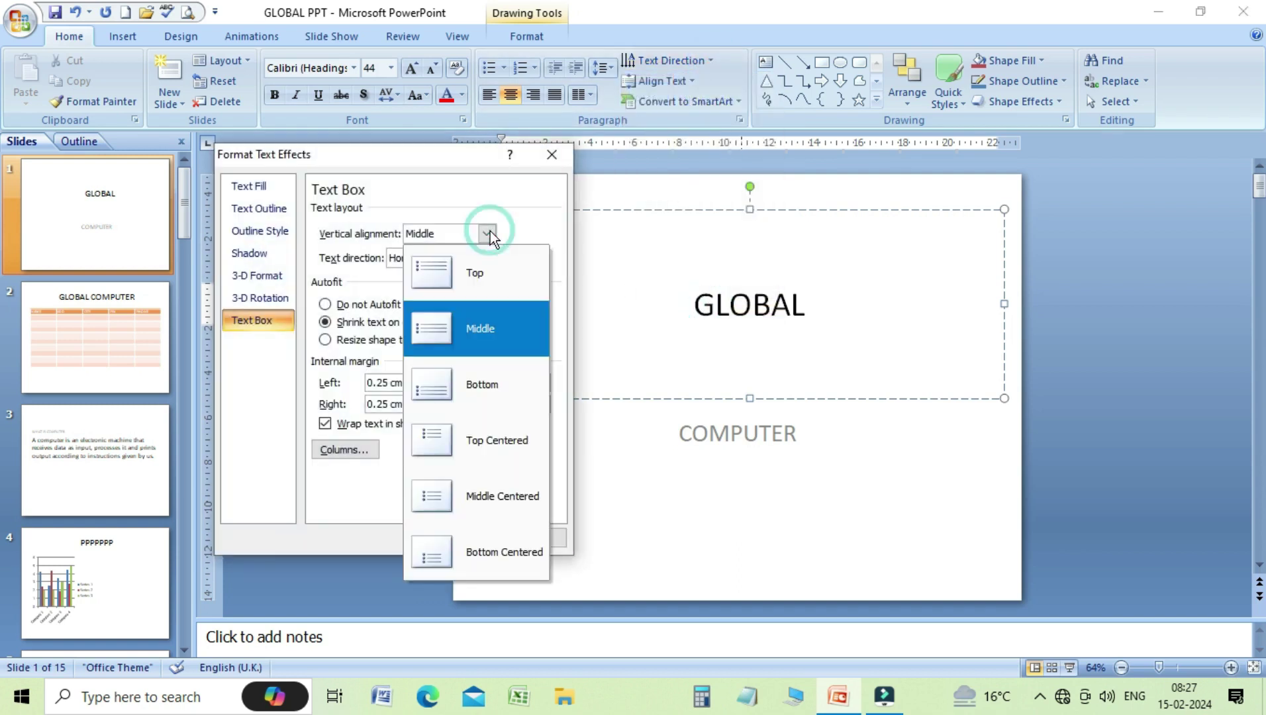
{"action": "left_click", "coordinate": [485, 263]}
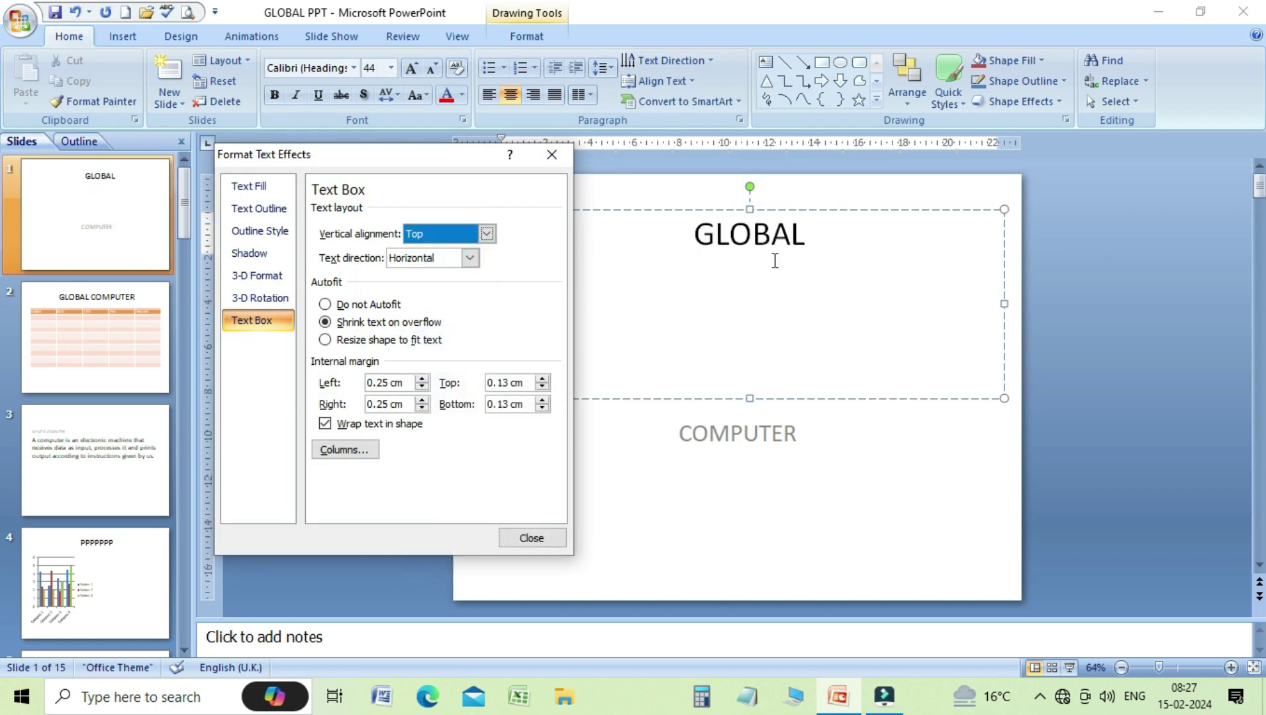
{"action": "left_click", "coordinate": [487, 234]}
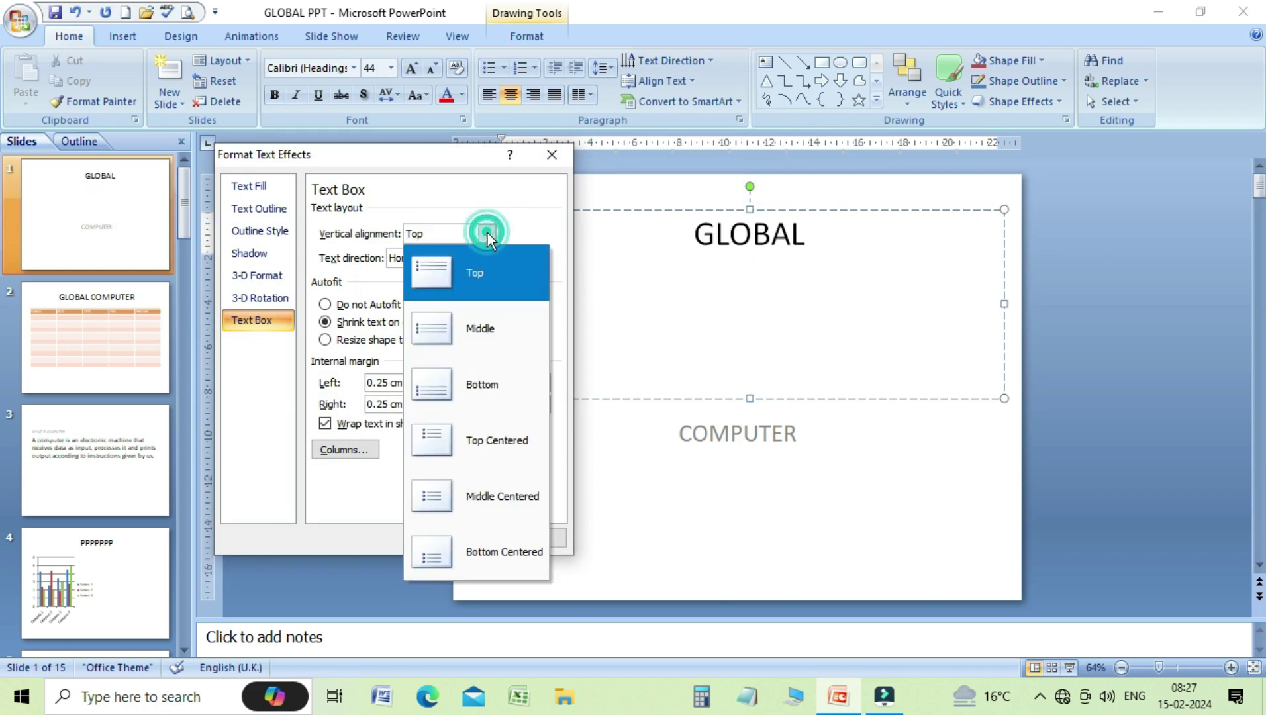
{"action": "left_click", "coordinate": [476, 434]}
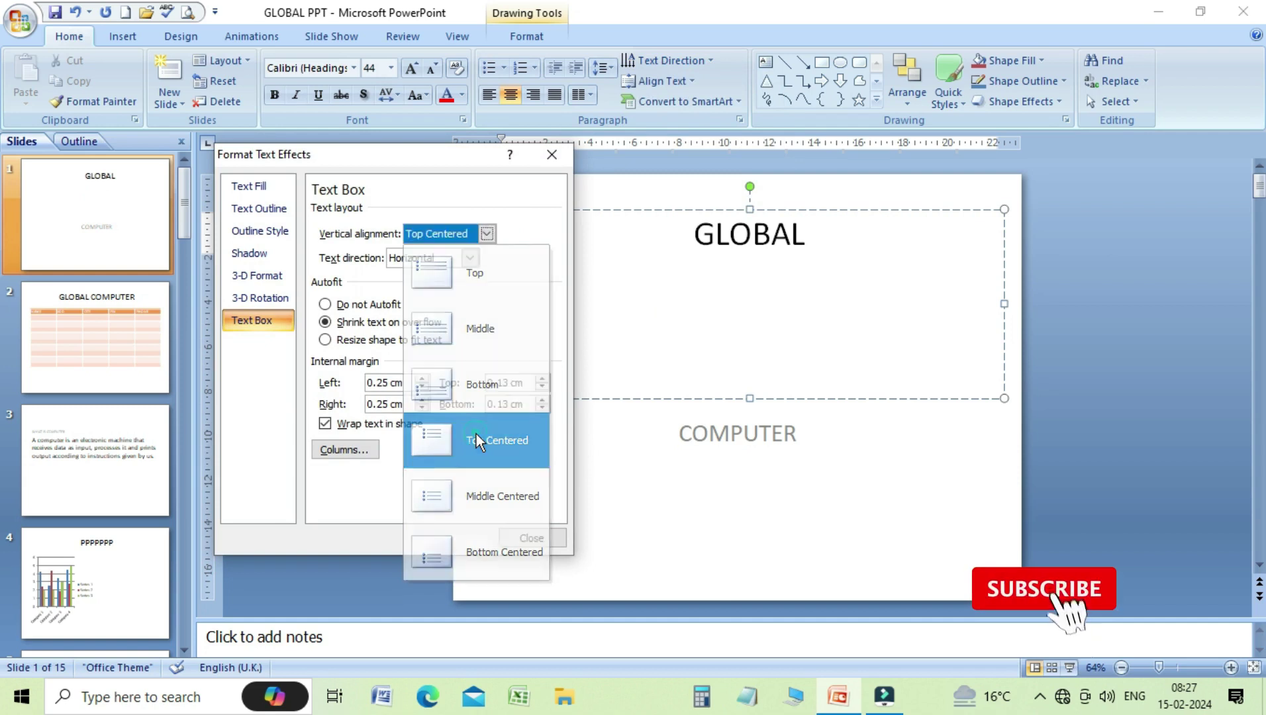
Switch alignment to Middle, then Bottom Centered, and keep the text direction Horizontal.
{"action": "left_click", "coordinate": [488, 238]}
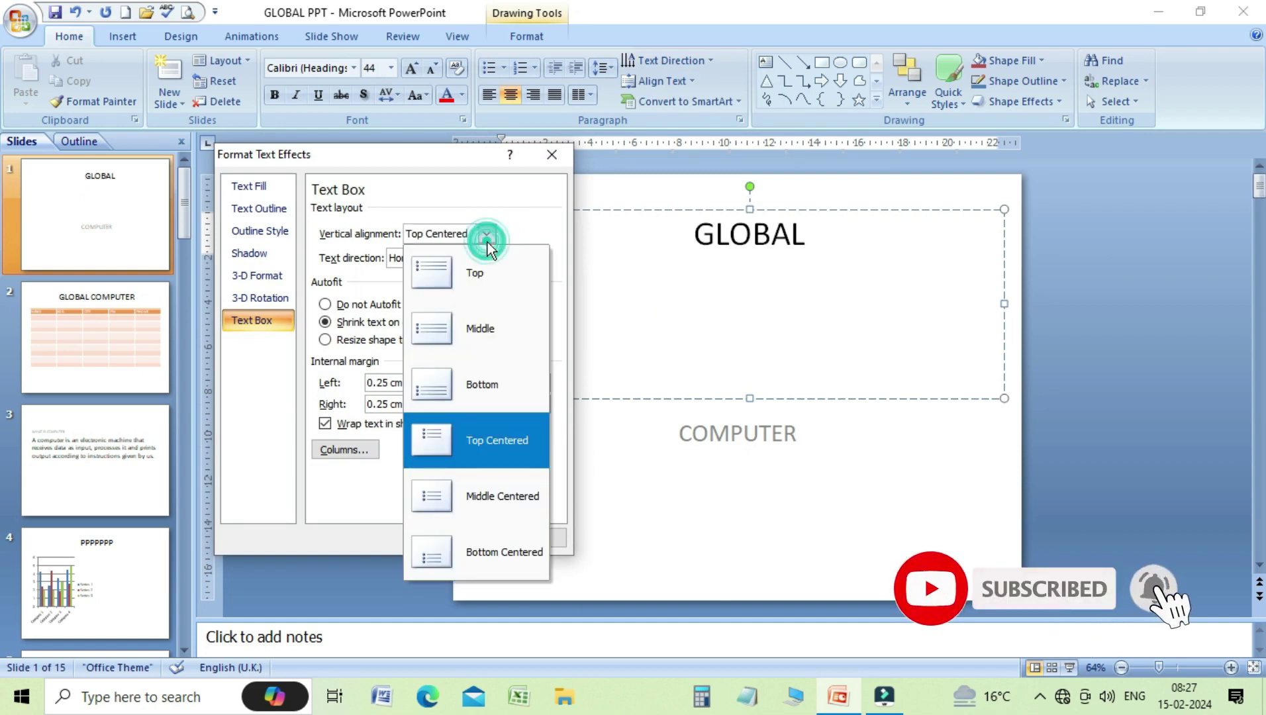
{"action": "left_click", "coordinate": [489, 491]}
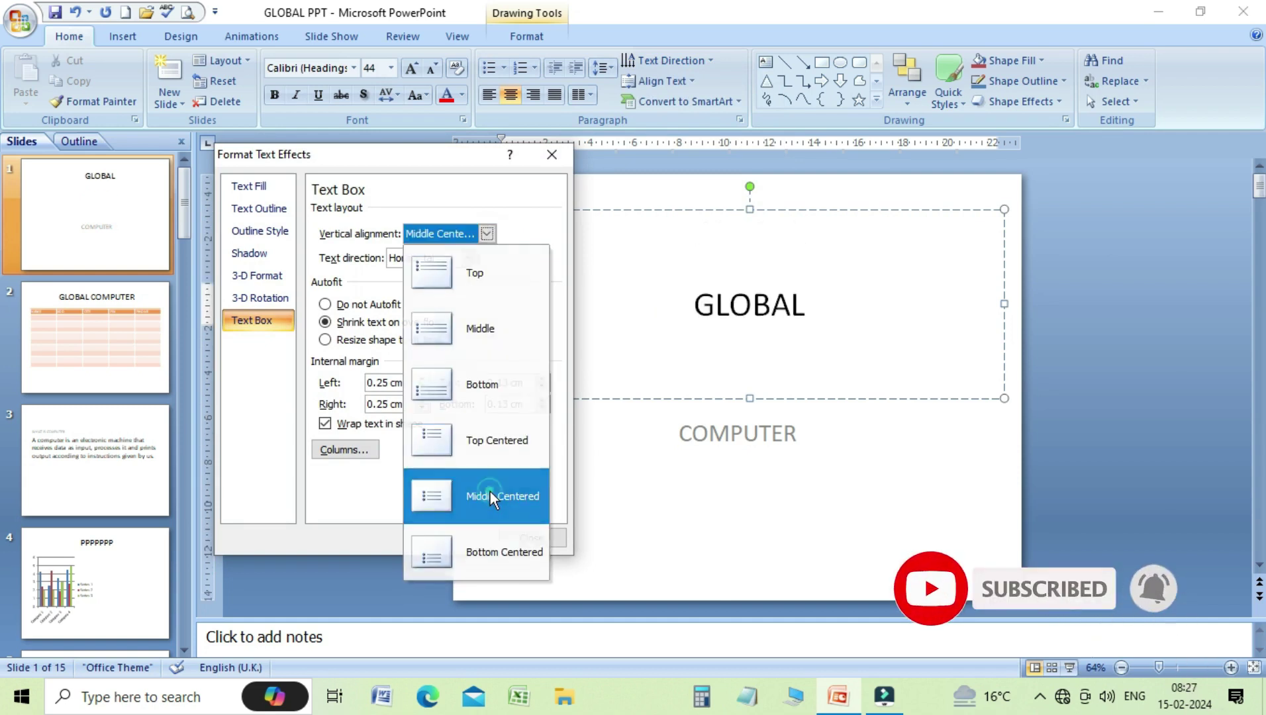
{"action": "left_click", "coordinate": [492, 238]}
{"action": "left_click", "coordinate": [505, 552]}
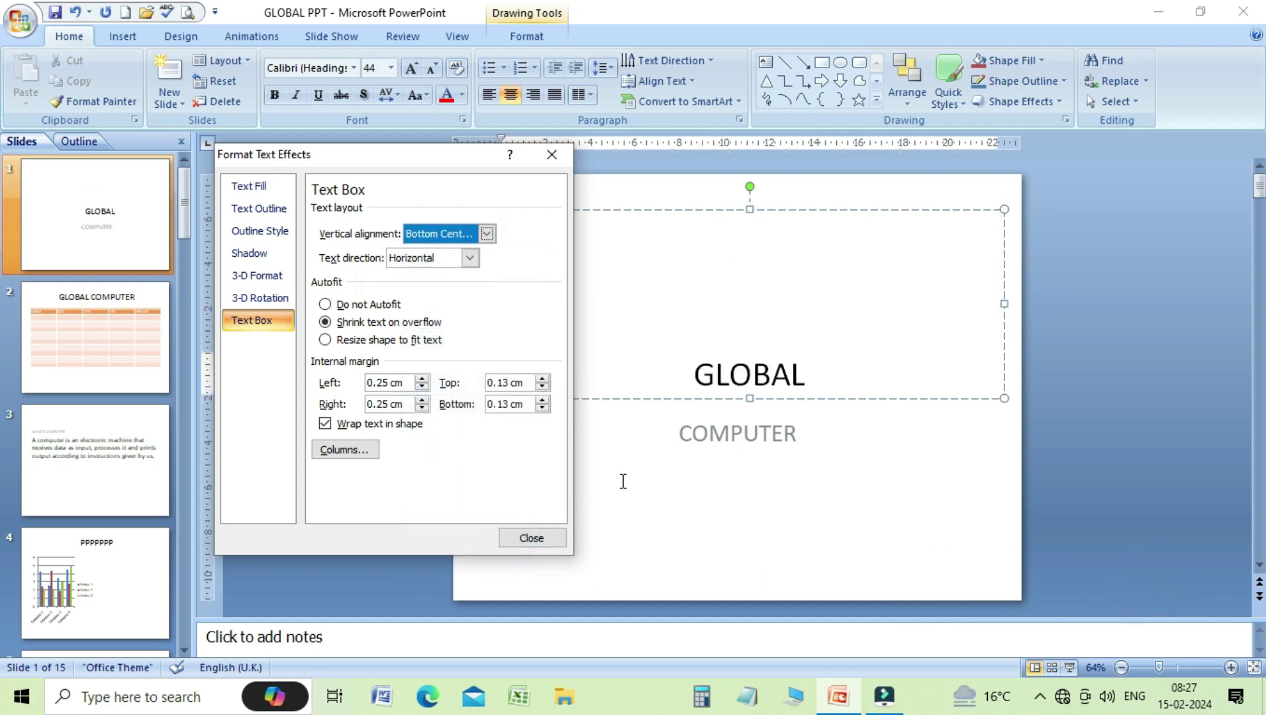
{"action": "left_click", "coordinate": [470, 259]}
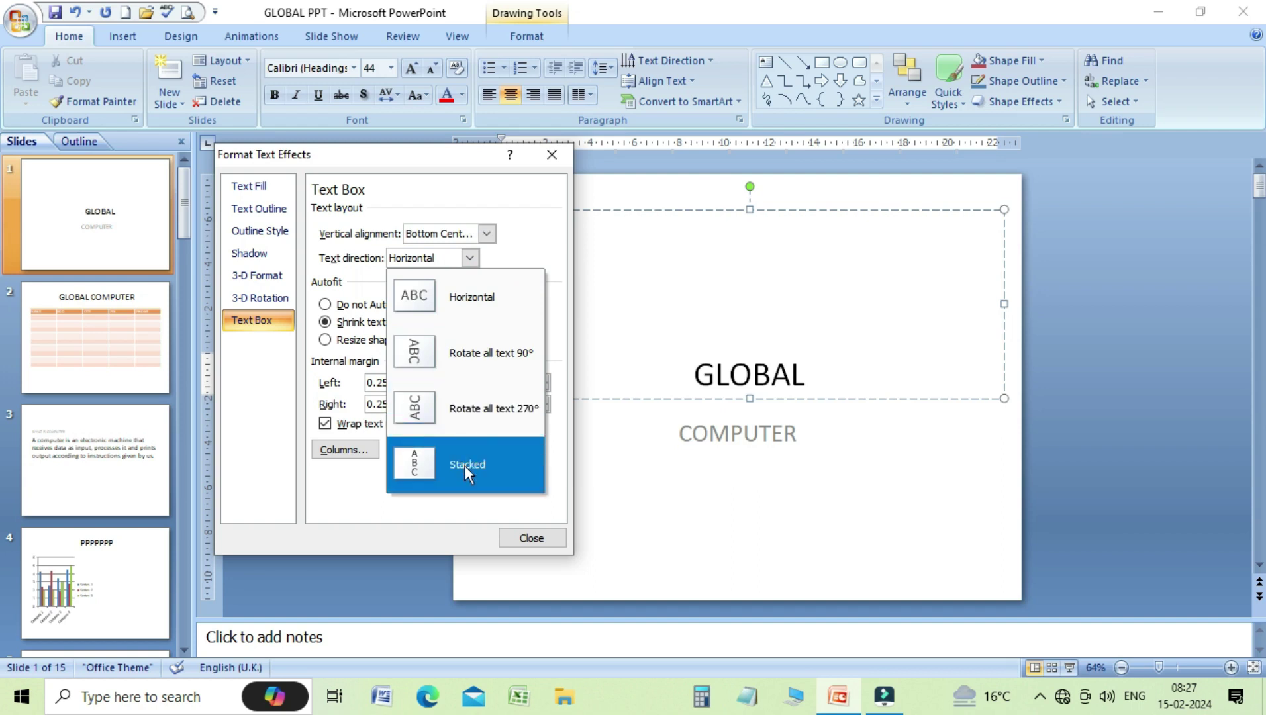
{"action": "left_click", "coordinate": [525, 239]}
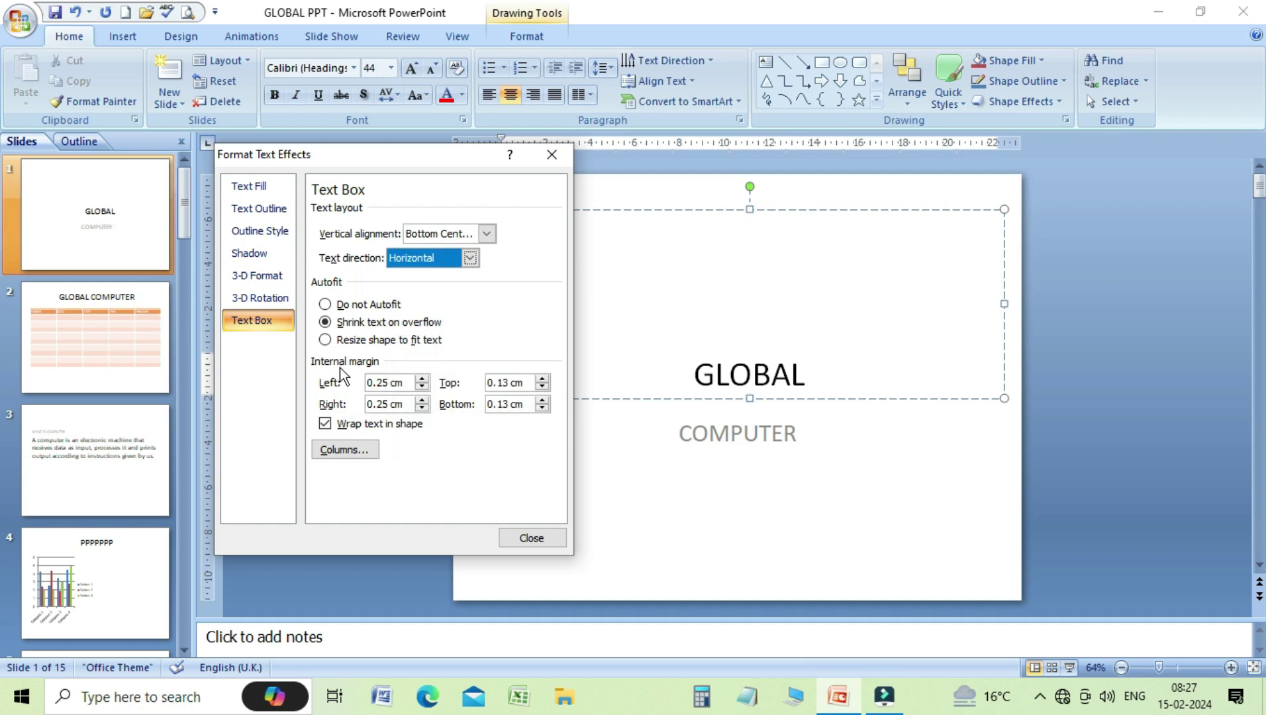
Set the left inner margin to 1.2 cm and the right to 0.8 cm.
{"action": "left_click", "coordinate": [425, 380]}
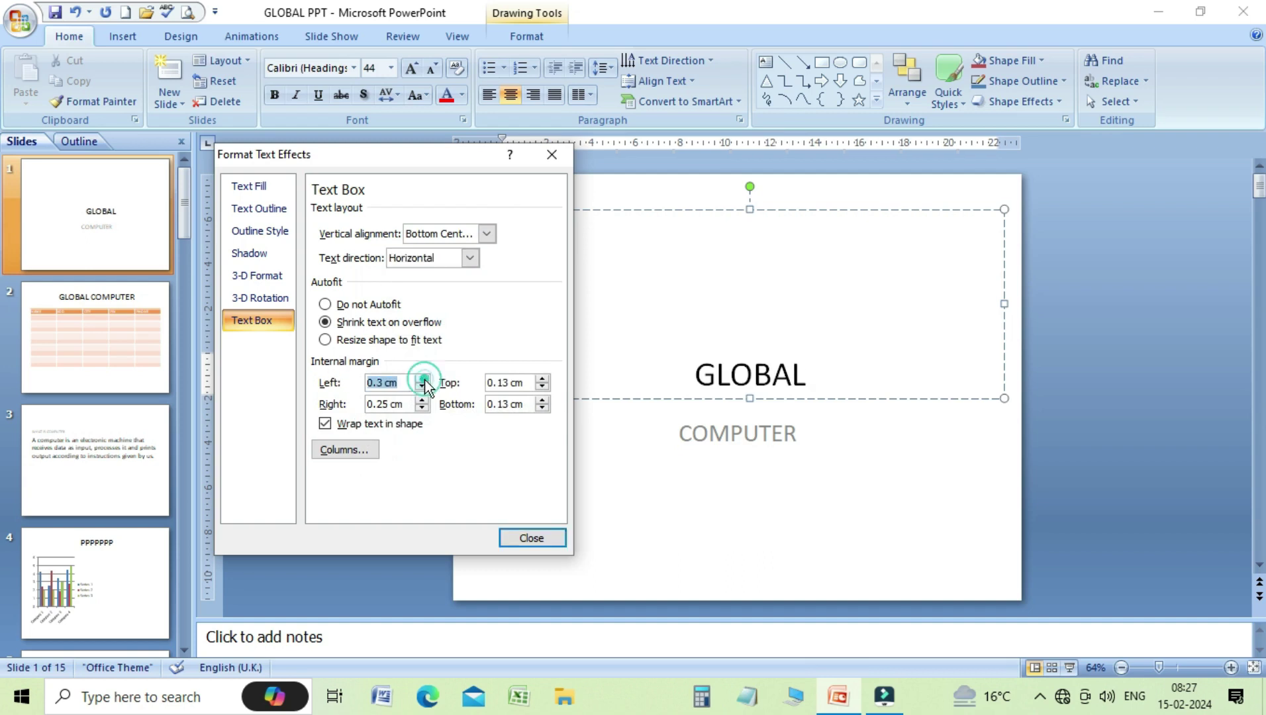
{"action": "left_click", "coordinate": [422, 379]}
{"action": "left_click", "coordinate": [423, 379]}
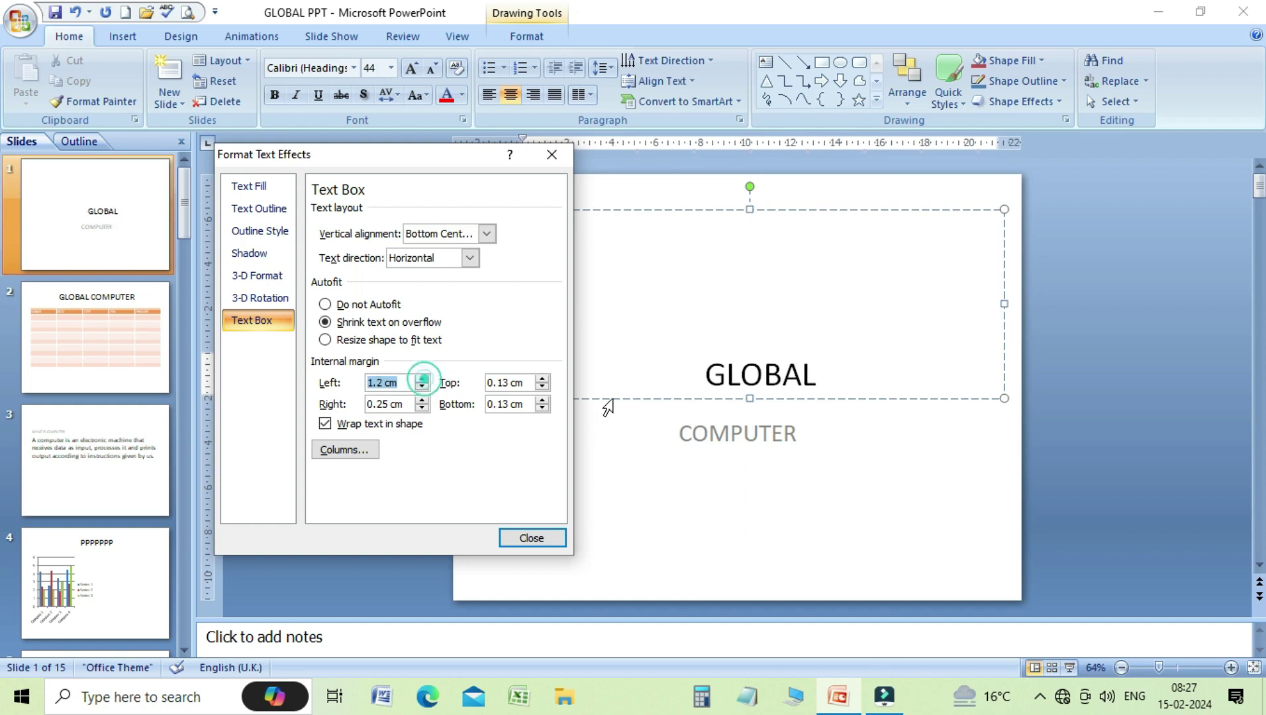
{"action": "left_click", "coordinate": [423, 400]}
{"action": "left_click", "coordinate": [423, 400]}
{"action": "left_click", "coordinate": [422, 400]}
{"action": "left_click", "coordinate": [422, 400]}
{"action": "left_click", "coordinate": [422, 400]}
{"action": "left_click", "coordinate": [422, 399]}
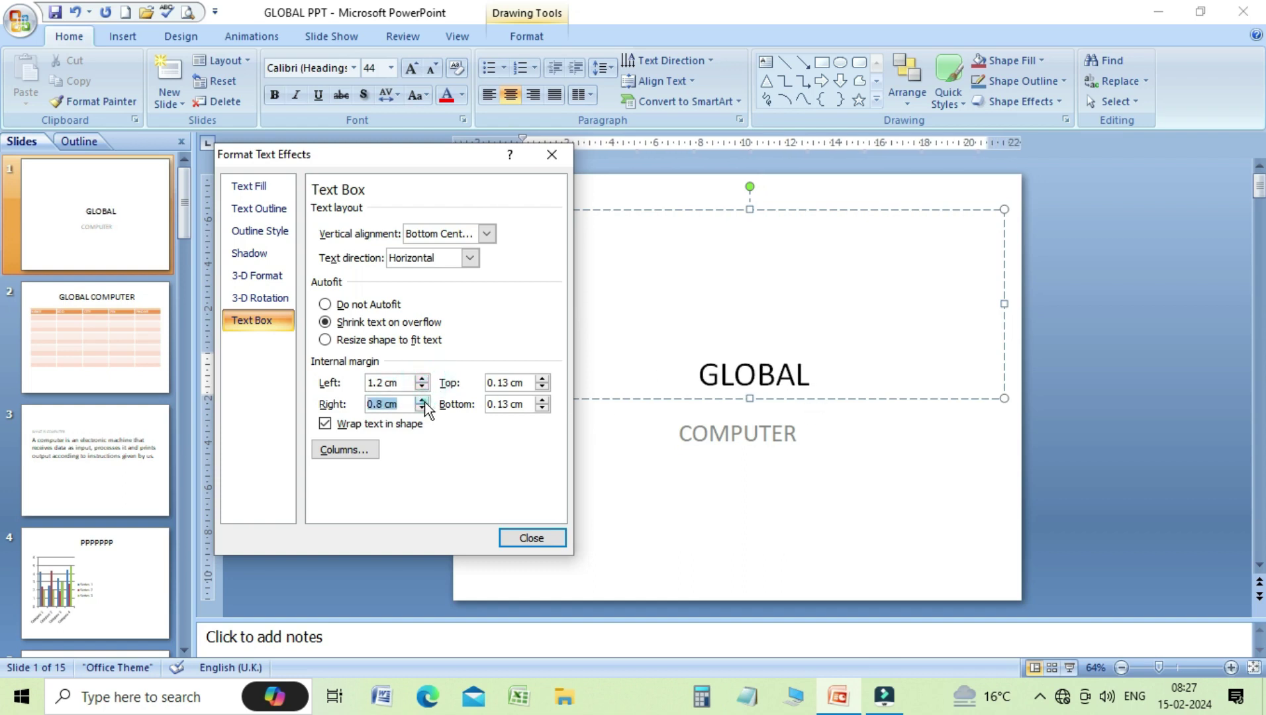
Raise the top inner margin to 0.8 cm and the bottom to 1.3 cm.
{"action": "left_click", "coordinate": [543, 379]}
{"action": "left_click", "coordinate": [542, 379]}
{"action": "left_click", "coordinate": [543, 379]}
{"action": "left_click", "coordinate": [542, 378]}
{"action": "left_click", "coordinate": [542, 379]}
{"action": "left_click", "coordinate": [542, 400]}
{"action": "left_click", "coordinate": [542, 400]}
{"action": "left_click", "coordinate": [542, 400]}
{"action": "left_click", "coordinate": [542, 400]}
{"action": "left_click", "coordinate": [542, 400]}
{"action": "left_click", "coordinate": [543, 400]}
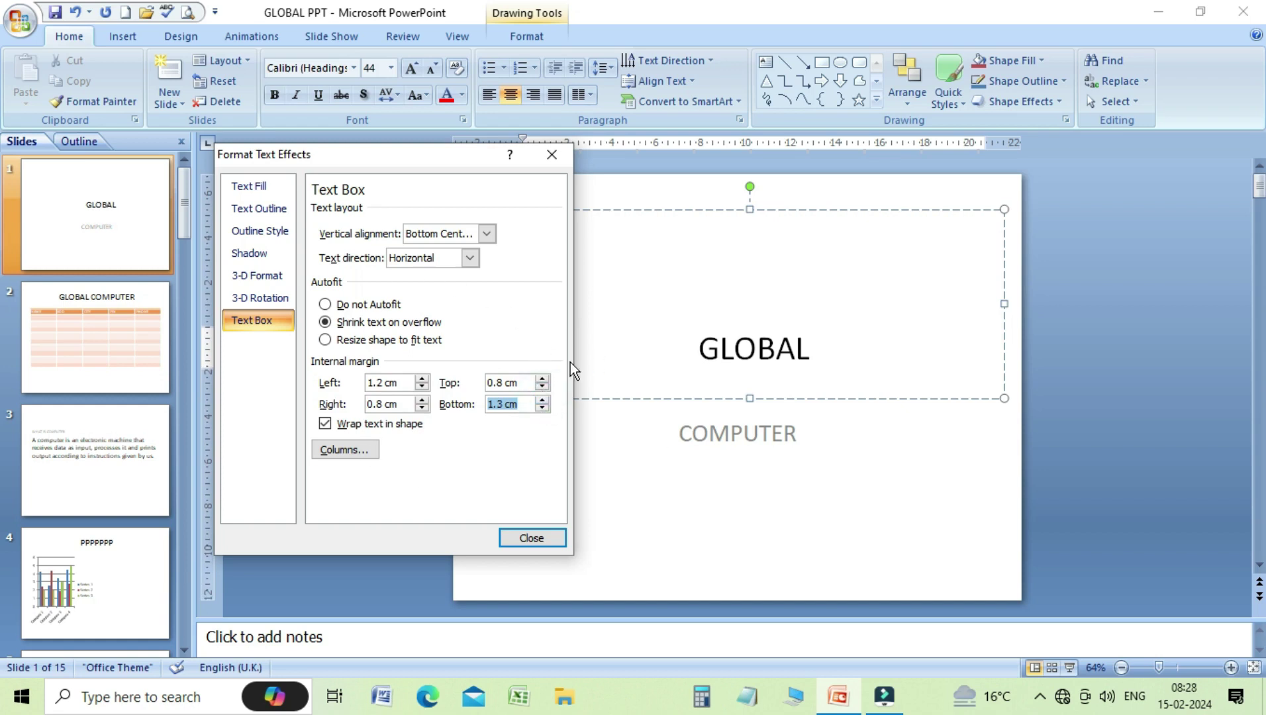
Close the text box settings and undo the title's margin changes with Ctrl+Z.
{"action": "left_click", "coordinate": [545, 539]}
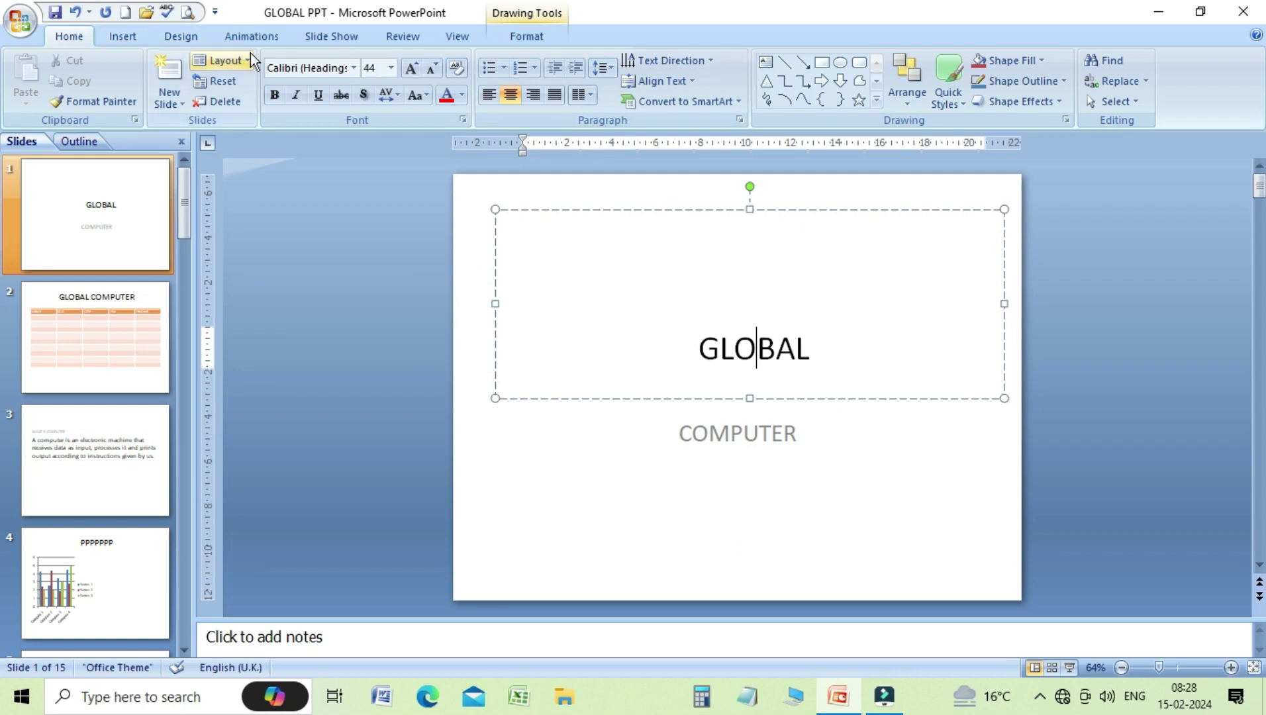
{"action": "key", "text": "ctrl+z"}
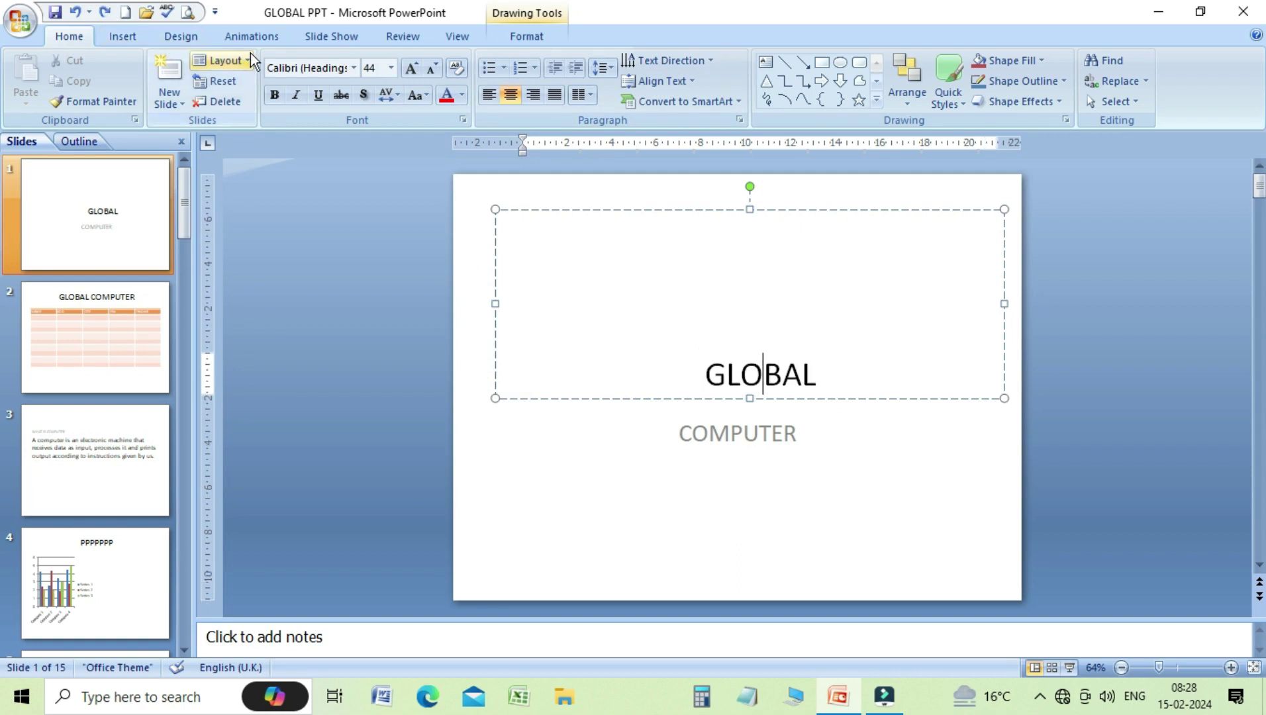
{"action": "key", "text": "ctrl+z"}
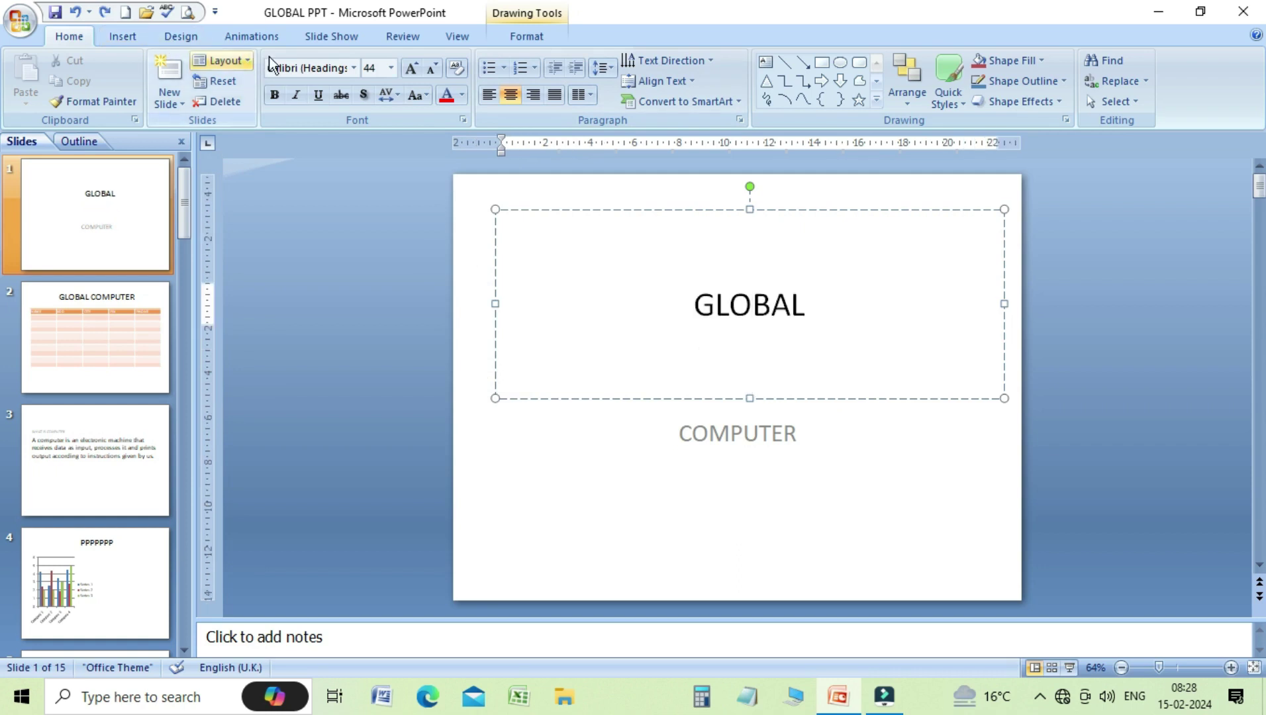
Align GLOBAL to the Top, then Middle, then Bottom of its text box.
{"action": "left_click", "coordinate": [694, 86]}
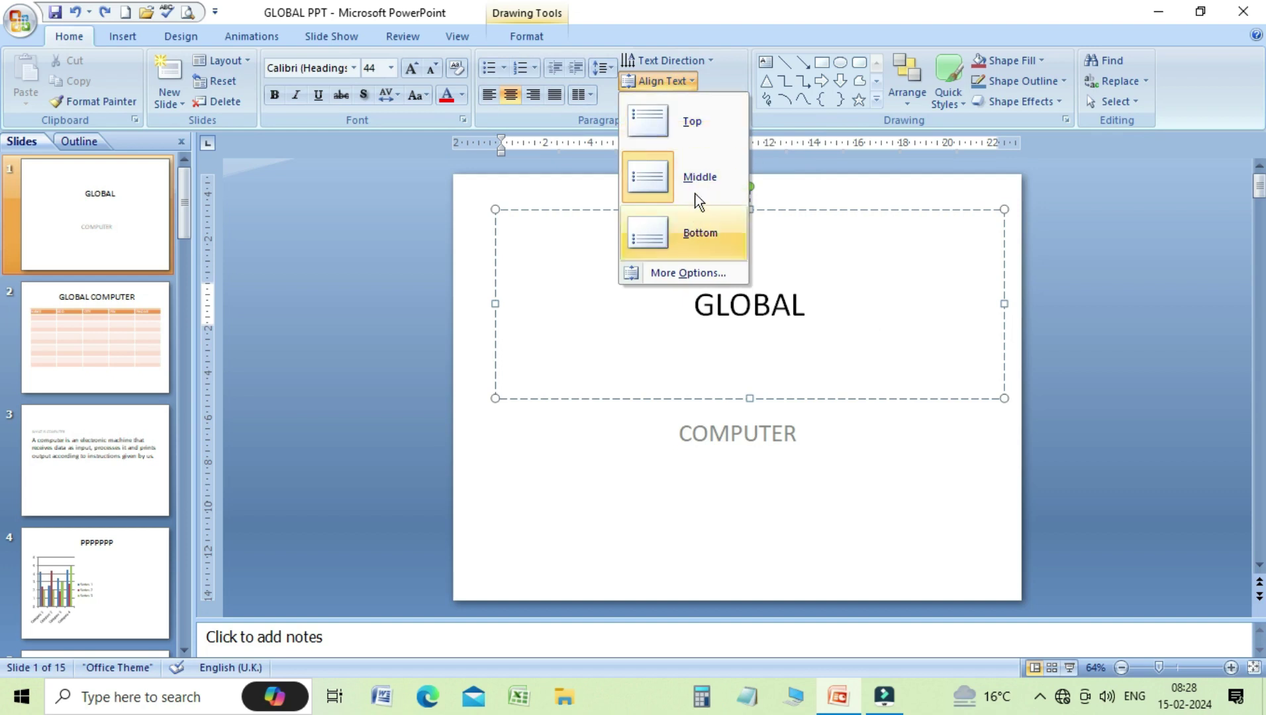
{"action": "left_click", "coordinate": [697, 133]}
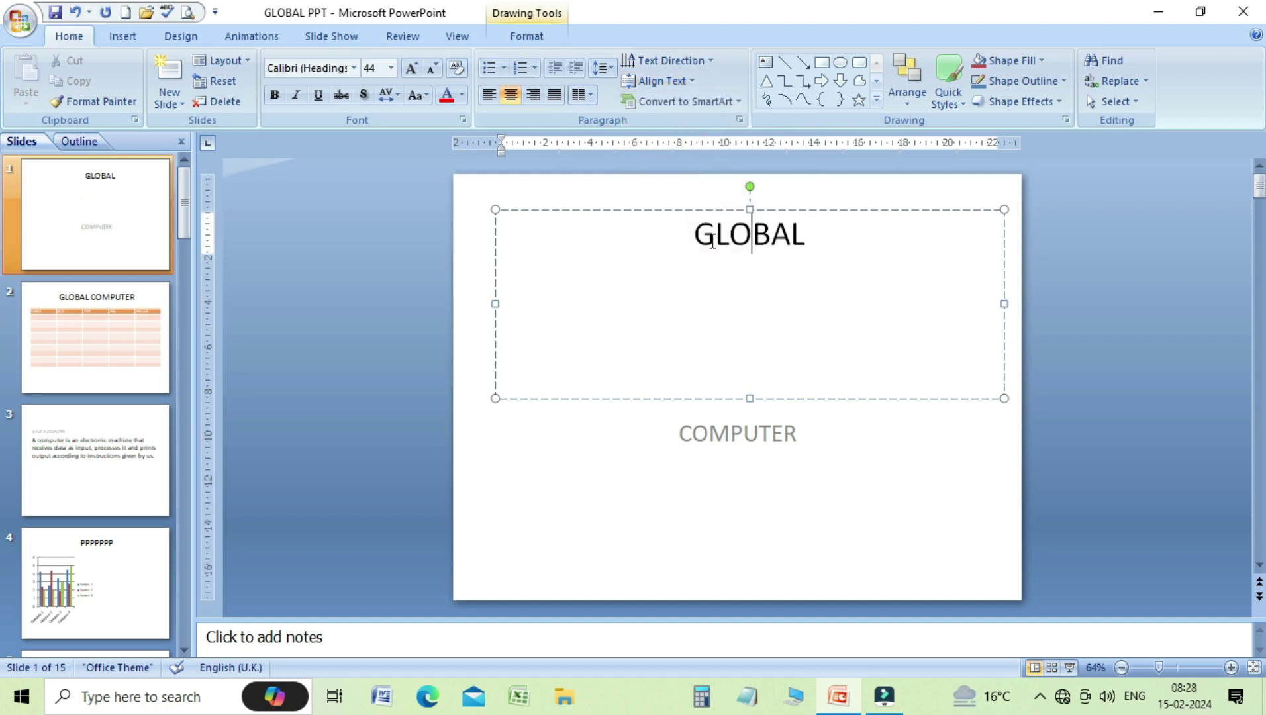
{"action": "left_click", "coordinate": [689, 81]}
{"action": "left_click", "coordinate": [700, 191]}
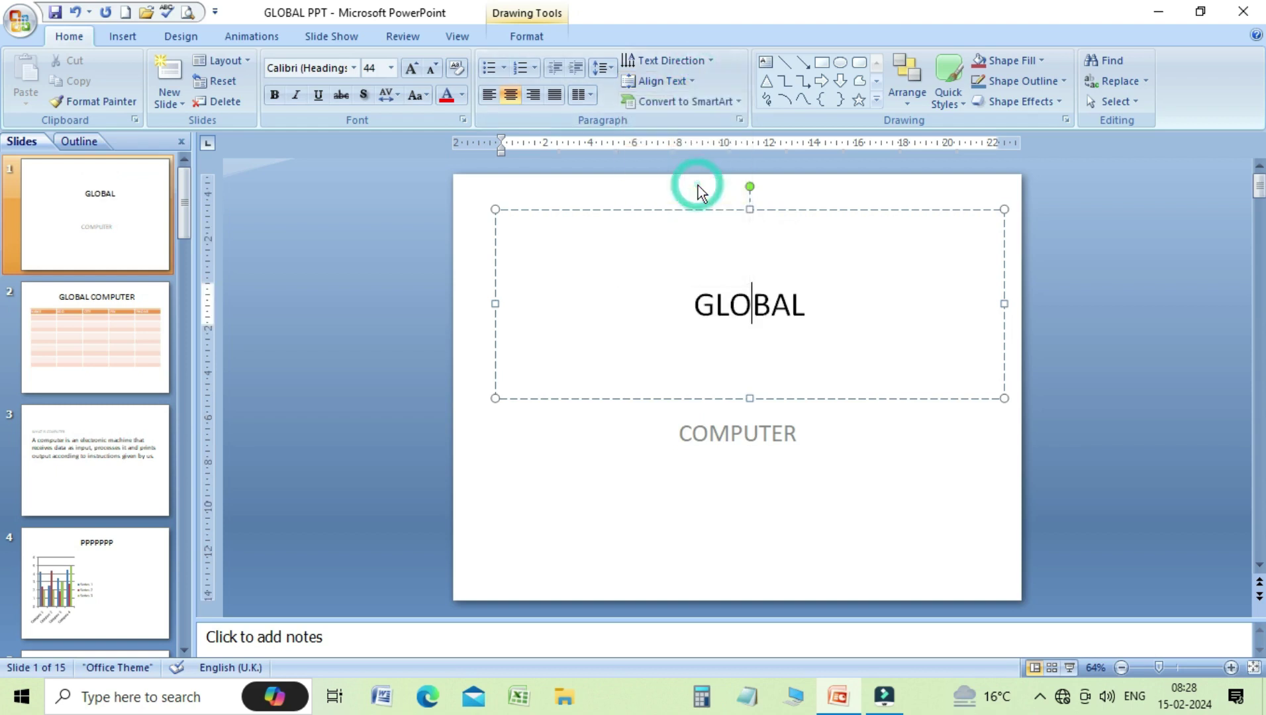
{"action": "left_click", "coordinate": [692, 81]}
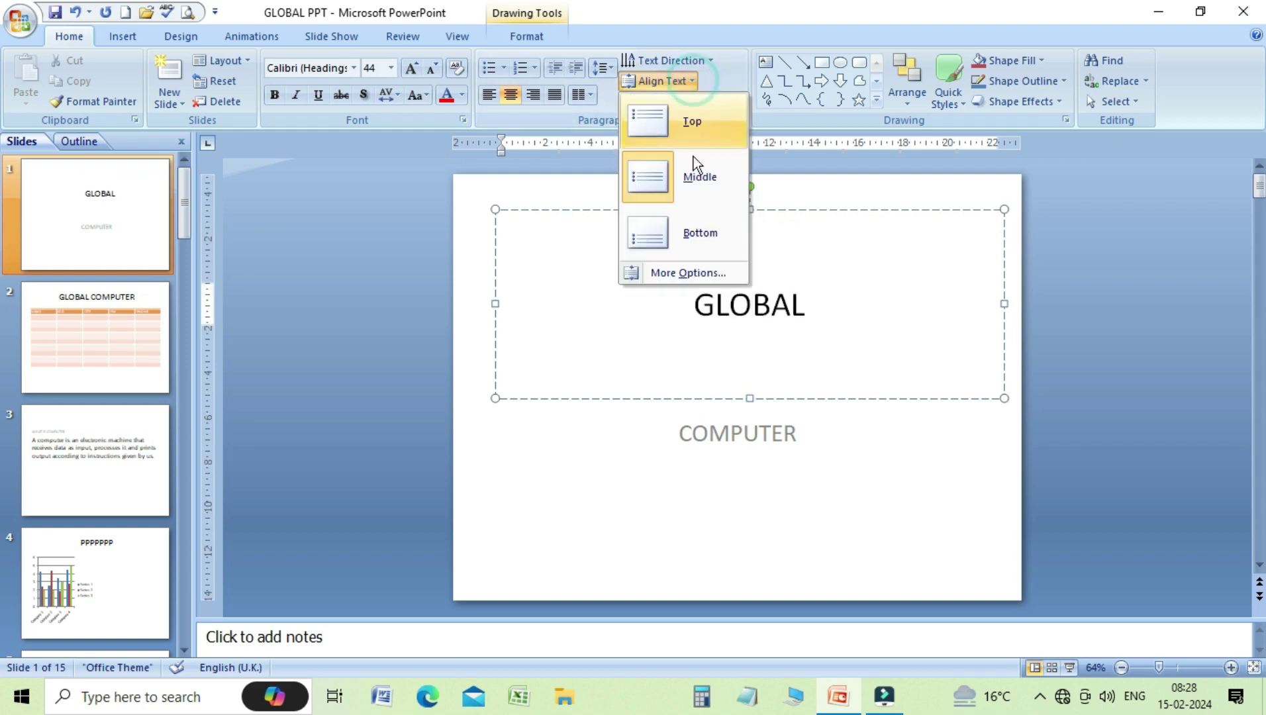
{"action": "left_click", "coordinate": [696, 230]}
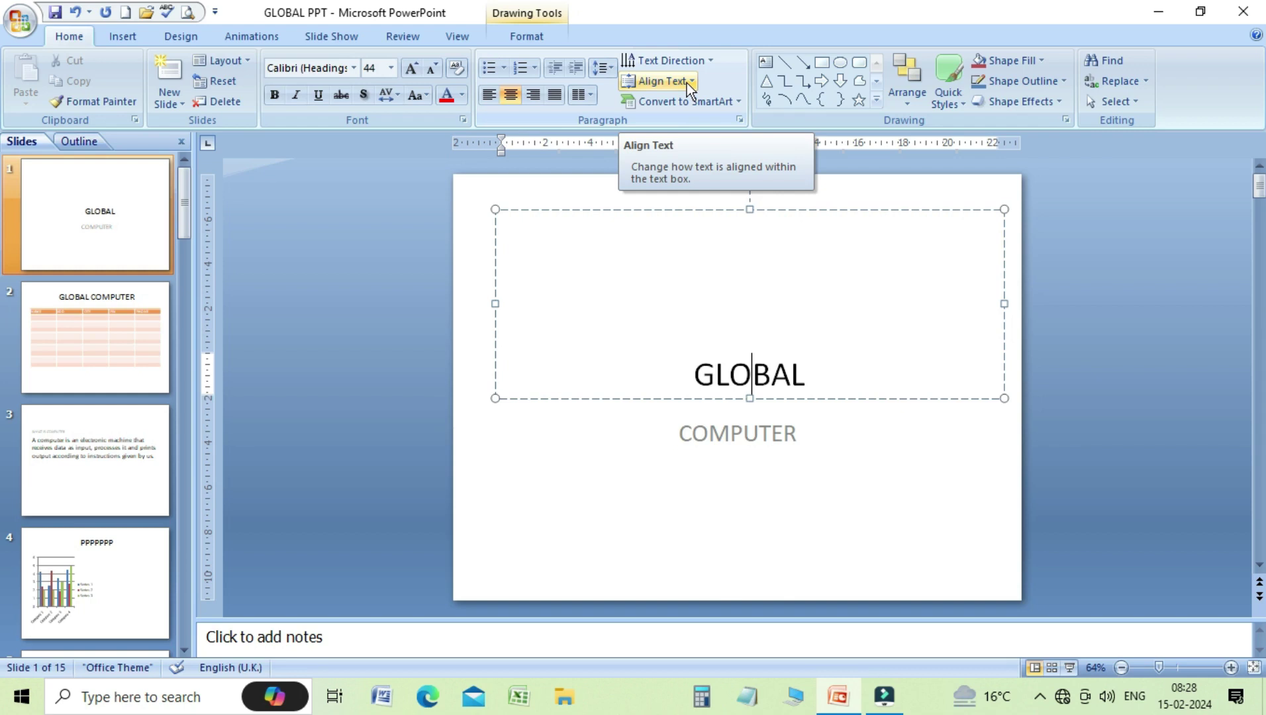
{"action": "left_click", "coordinate": [689, 83]}
{"action": "left_click", "coordinate": [681, 274]}
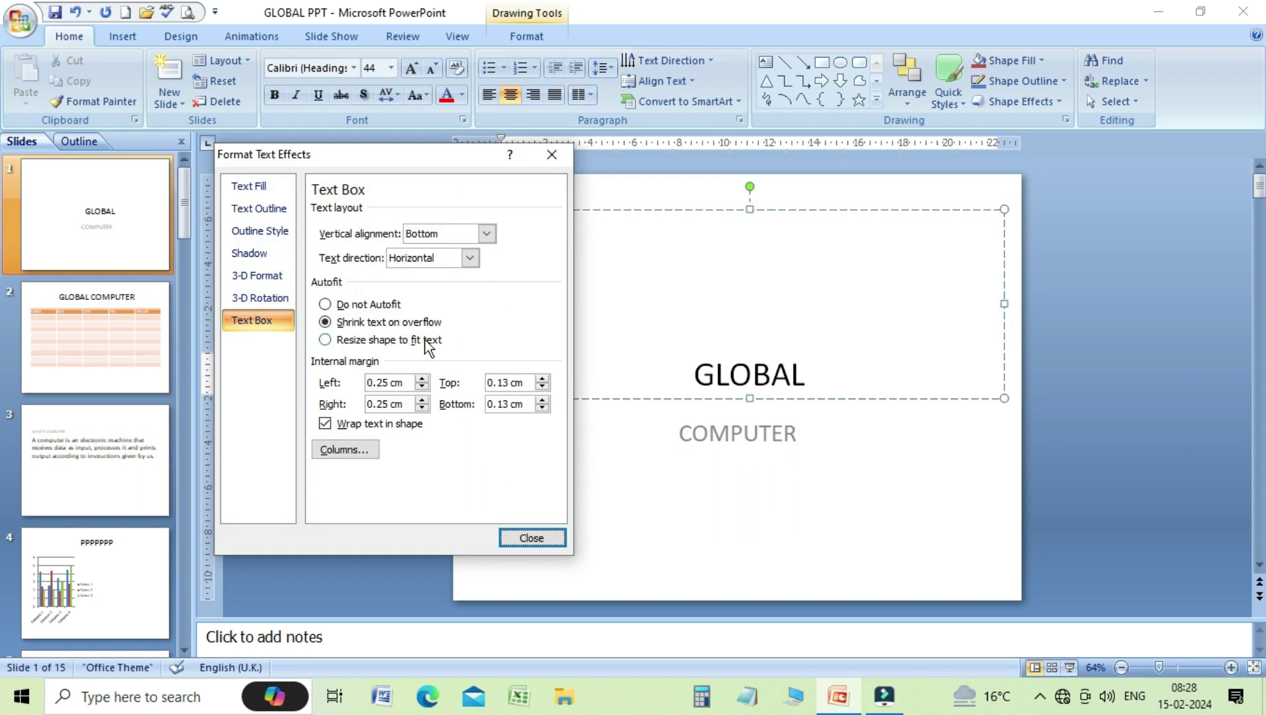
{"action": "left_click", "coordinate": [523, 539]}
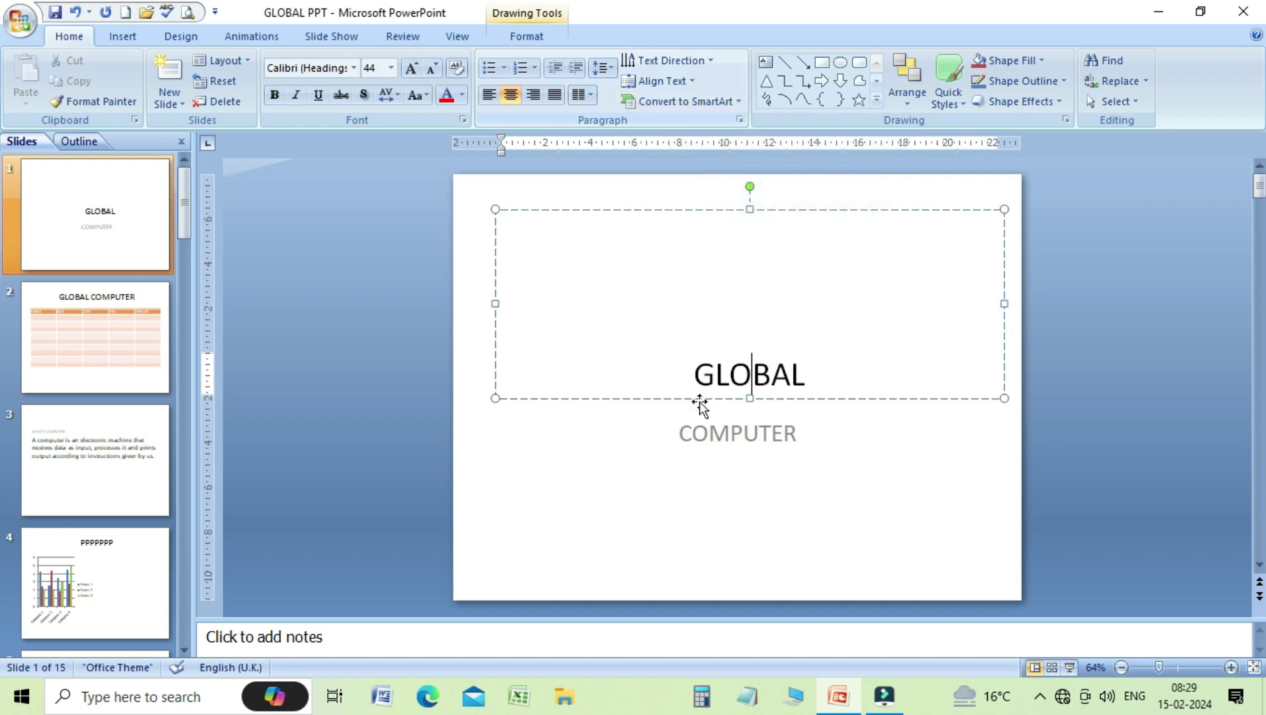
Select slide 6 in the slide list and activate its empty content box.
{"action": "left_click", "coordinate": [695, 479]}
{"action": "left_click_drag", "start_coordinate": [182, 215], "coordinate": [178, 351]}
{"action": "left_click", "coordinate": [130, 362]}
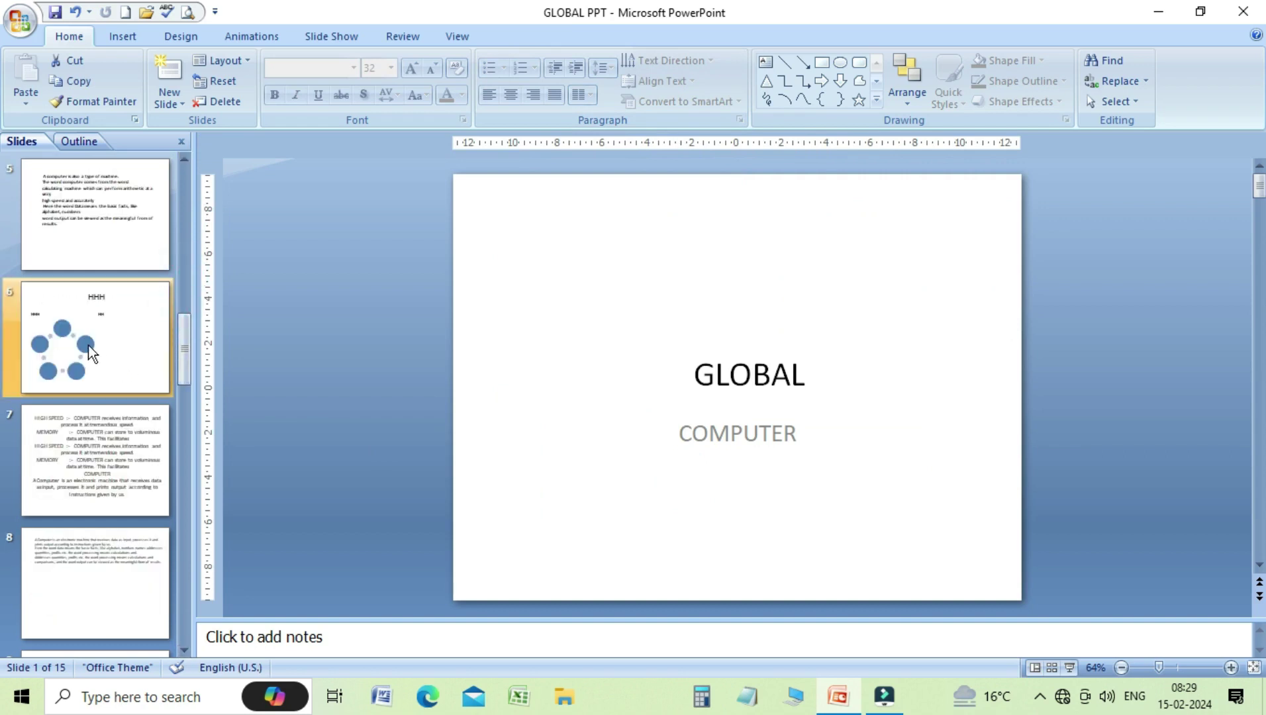
{"action": "left_click", "coordinate": [176, 105]}
{"action": "left_click", "coordinate": [727, 379]}
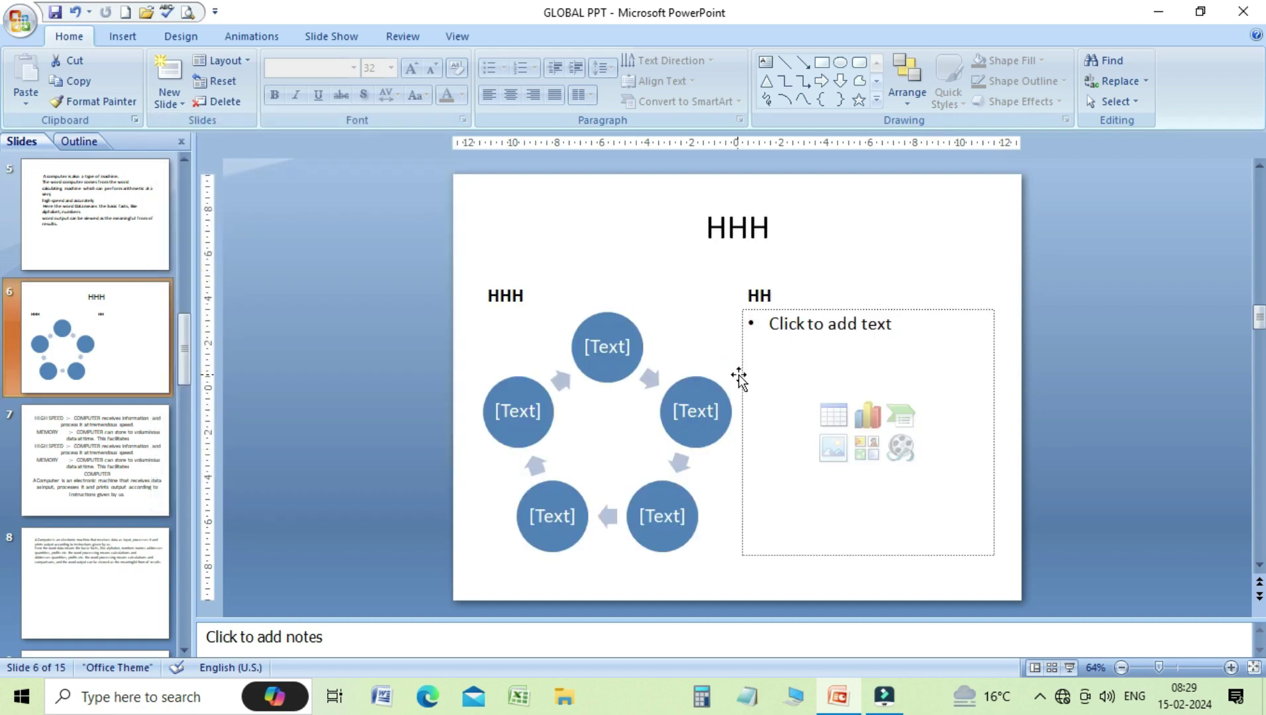
{"action": "left_click", "coordinate": [834, 330]}
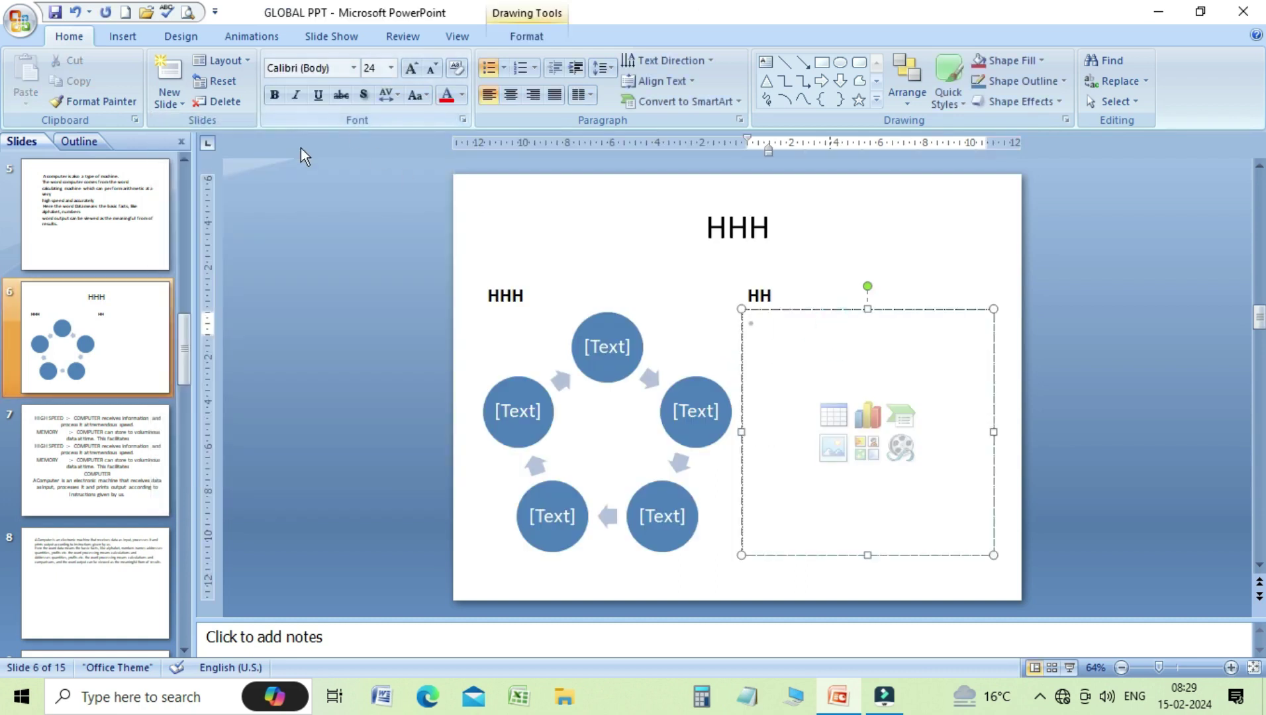
Insert a Title Only slide after slide 6 and stretch its title box down.
{"action": "left_click", "coordinate": [169, 99]}
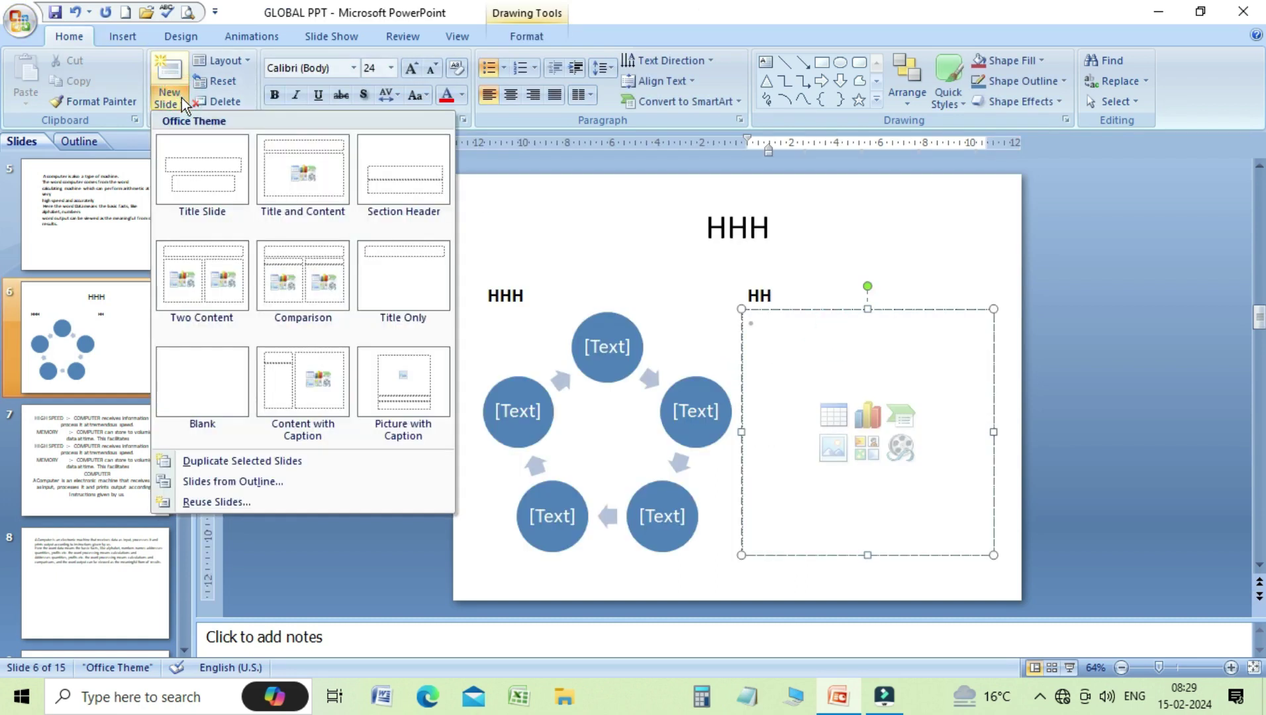
{"action": "left_click", "coordinate": [405, 280]}
{"action": "left_click", "coordinate": [622, 245]}
{"action": "left_click_drag", "start_coordinate": [738, 264], "coordinate": [769, 552]}
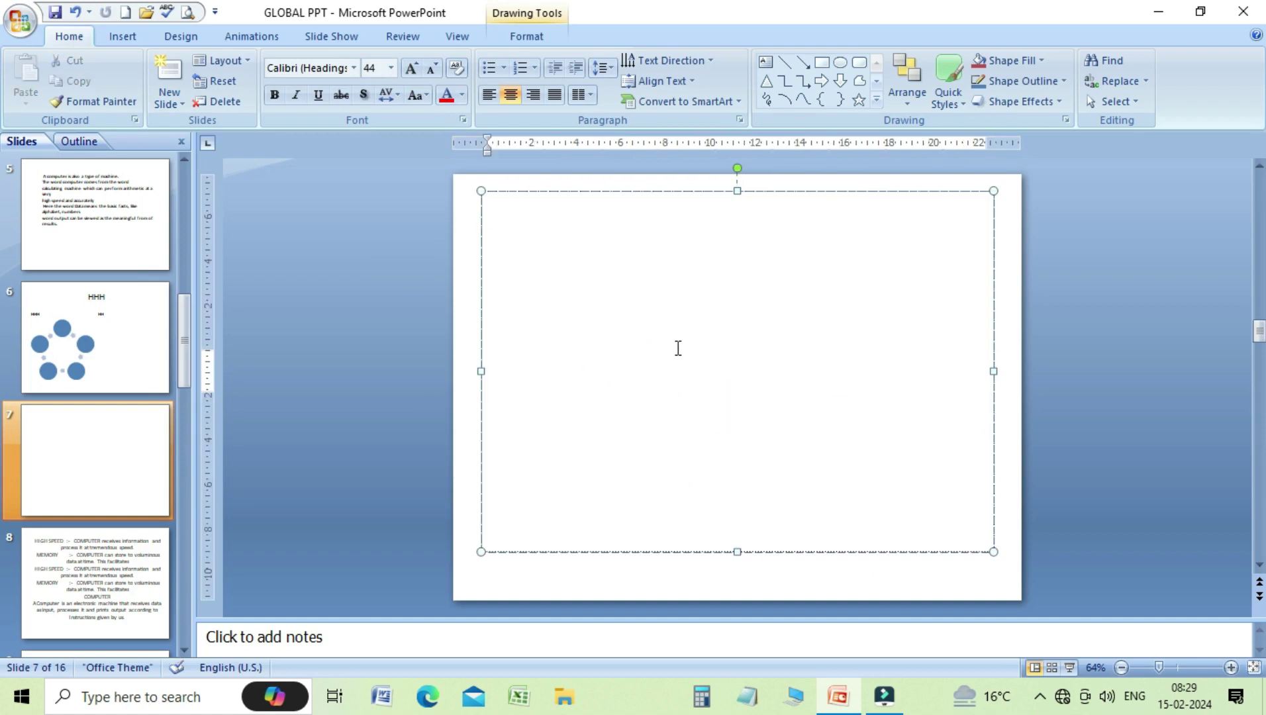
Convert the empty title box to a Basic Cycle diagram and click into each of its five circles.
{"action": "left_click", "coordinate": [740, 103]}
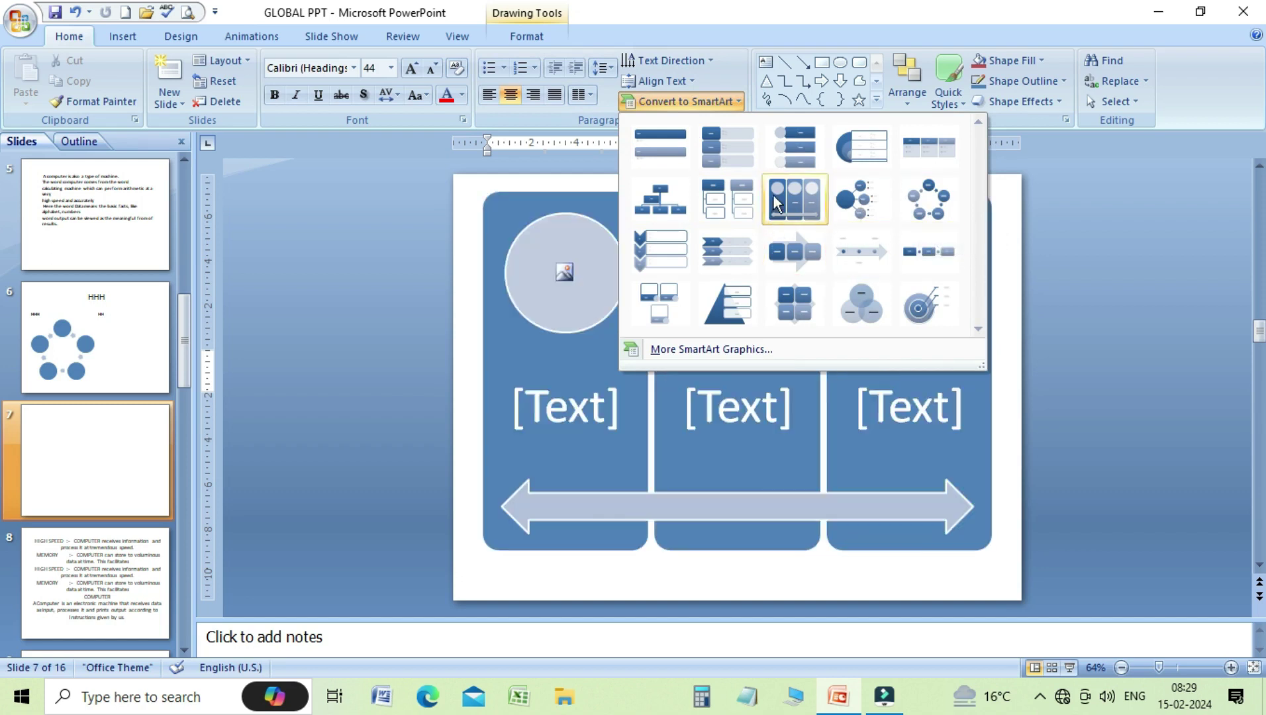
{"action": "left_click", "coordinate": [922, 207]}
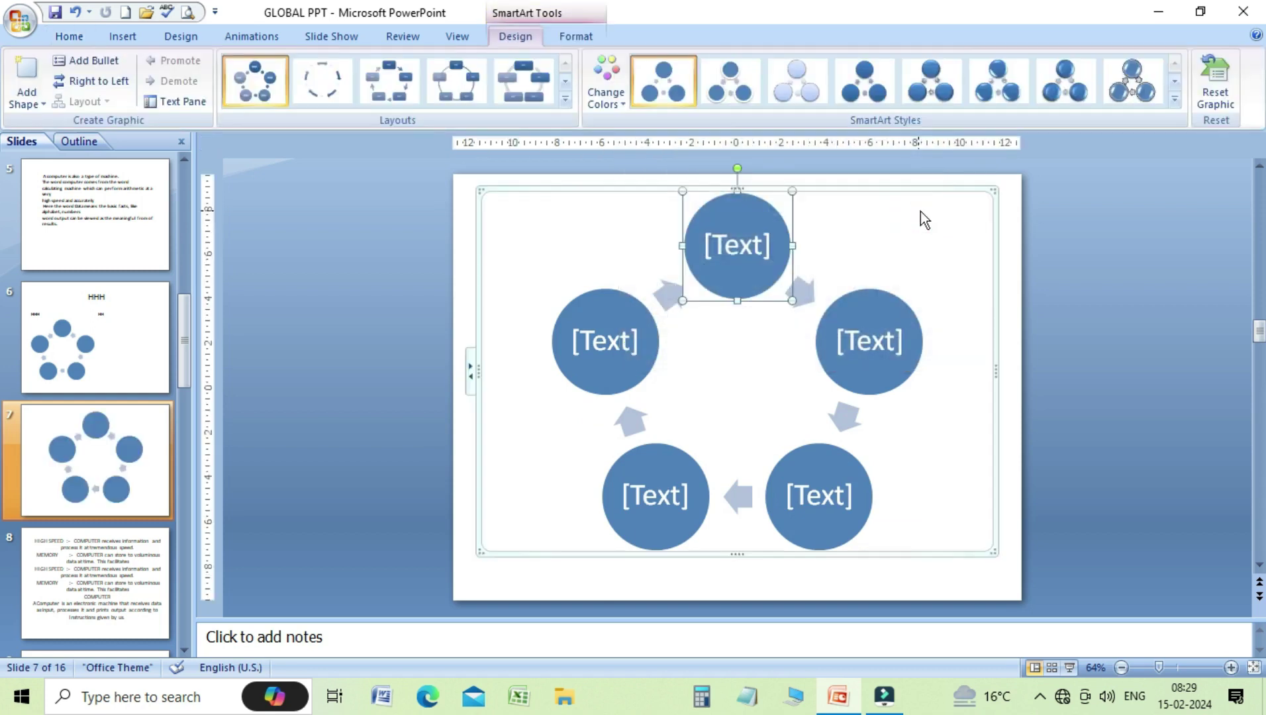
{"action": "left_click", "coordinate": [741, 249]}
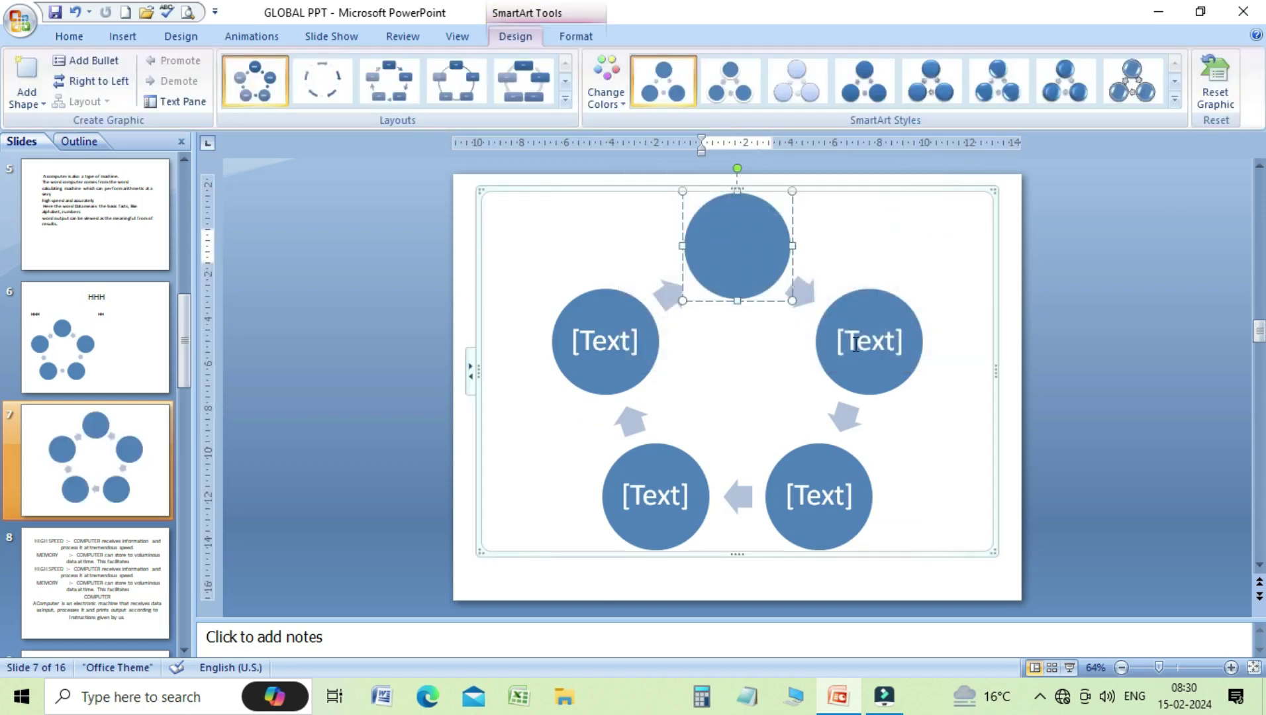
{"action": "left_click", "coordinate": [854, 343]}
{"action": "left_click", "coordinate": [828, 490]}
{"action": "left_click", "coordinate": [636, 493]}
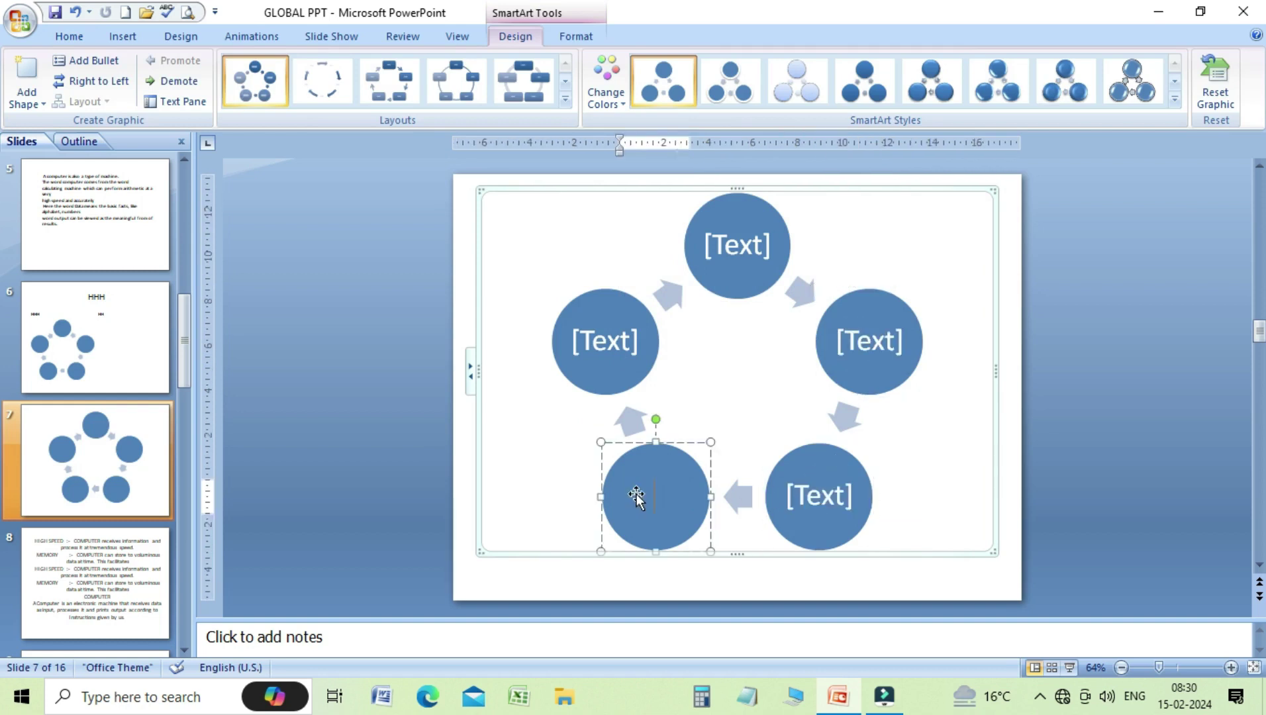
{"action": "left_click", "coordinate": [605, 346]}
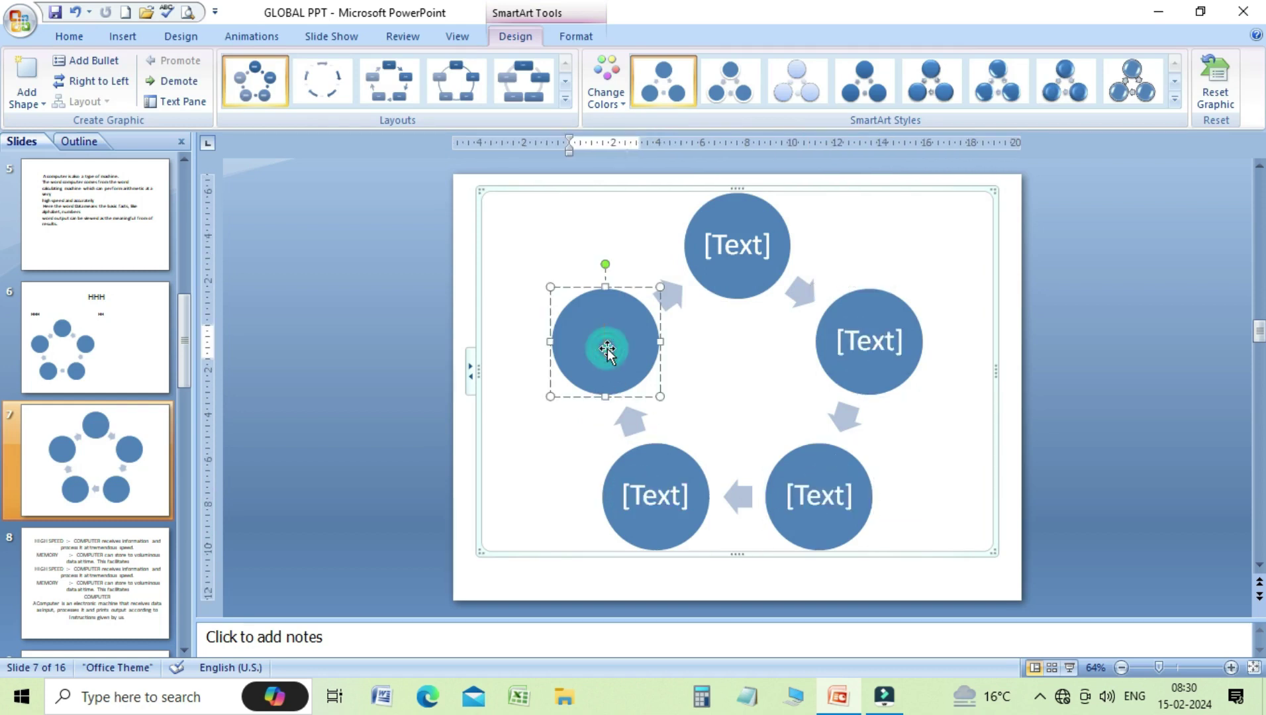
{"action": "left_click", "coordinate": [744, 257]}
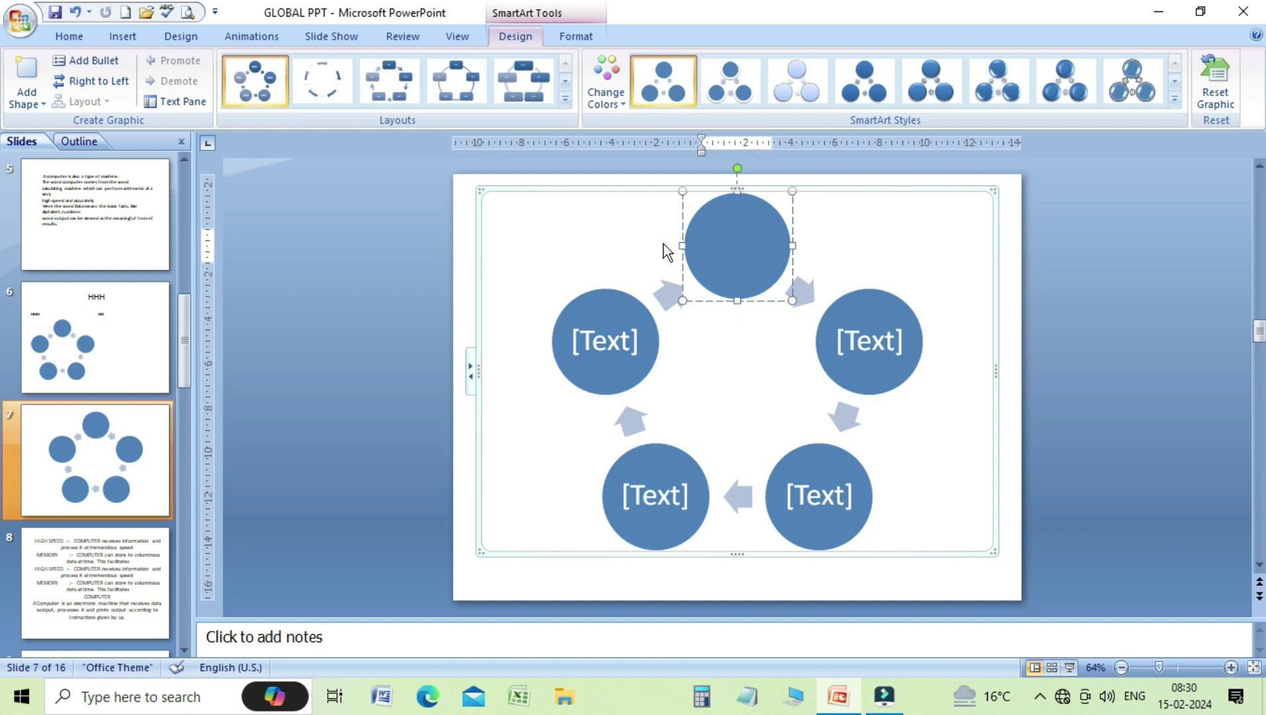
{"action": "left_click", "coordinate": [567, 100]}
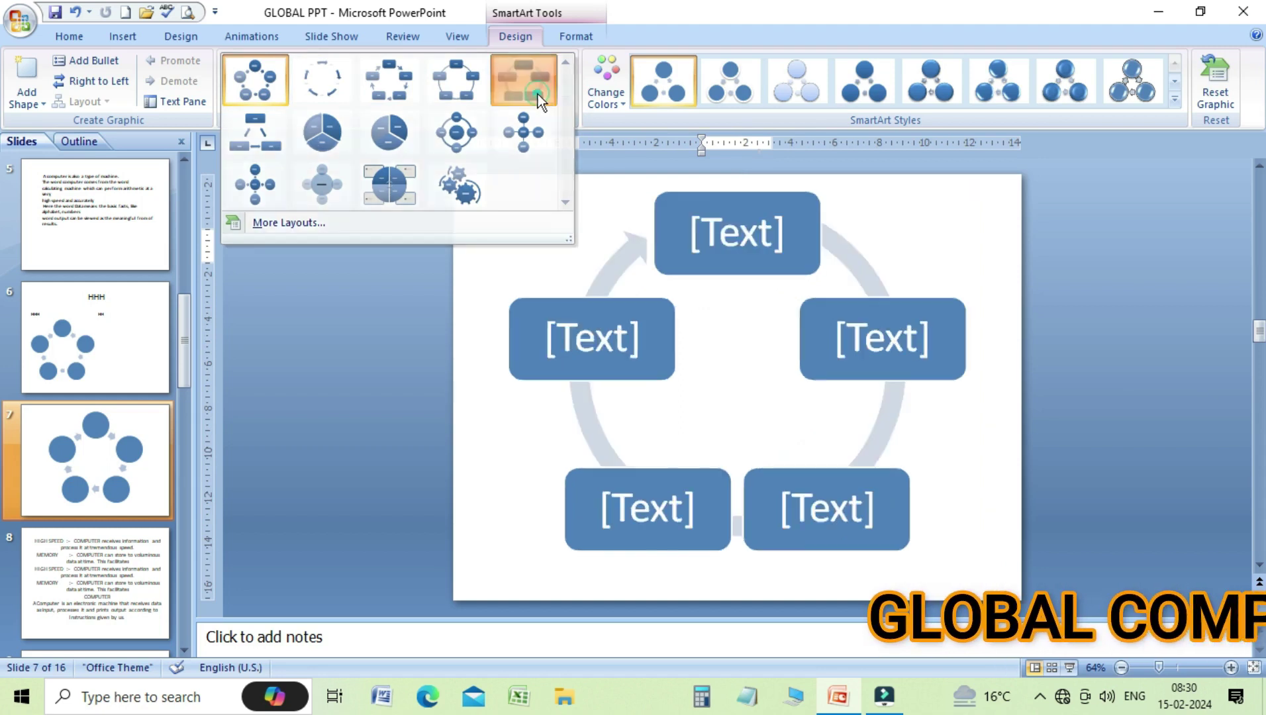
Try rounded, Continuous Cycle and curved-arrow layouts, then recolour the diagram with red Accent 2.
{"action": "left_click", "coordinate": [539, 94]}
{"action": "left_click", "coordinate": [411, 89]}
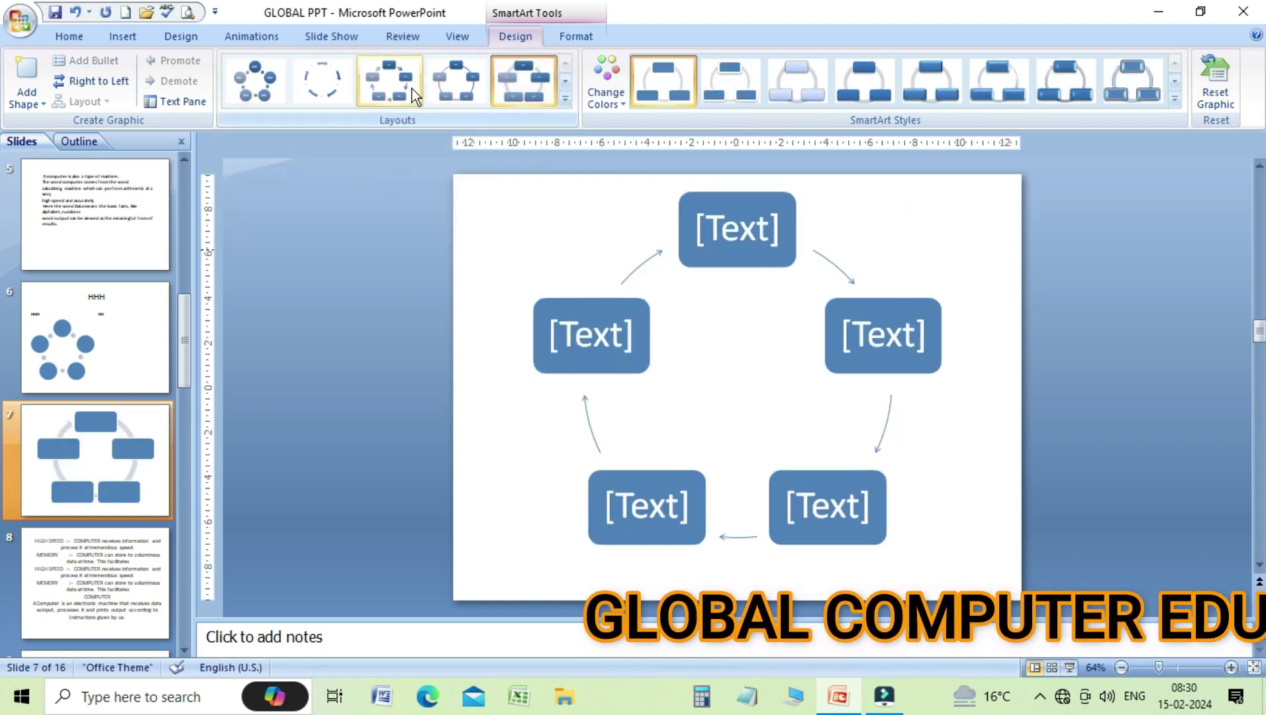
{"action": "left_click", "coordinate": [344, 86]}
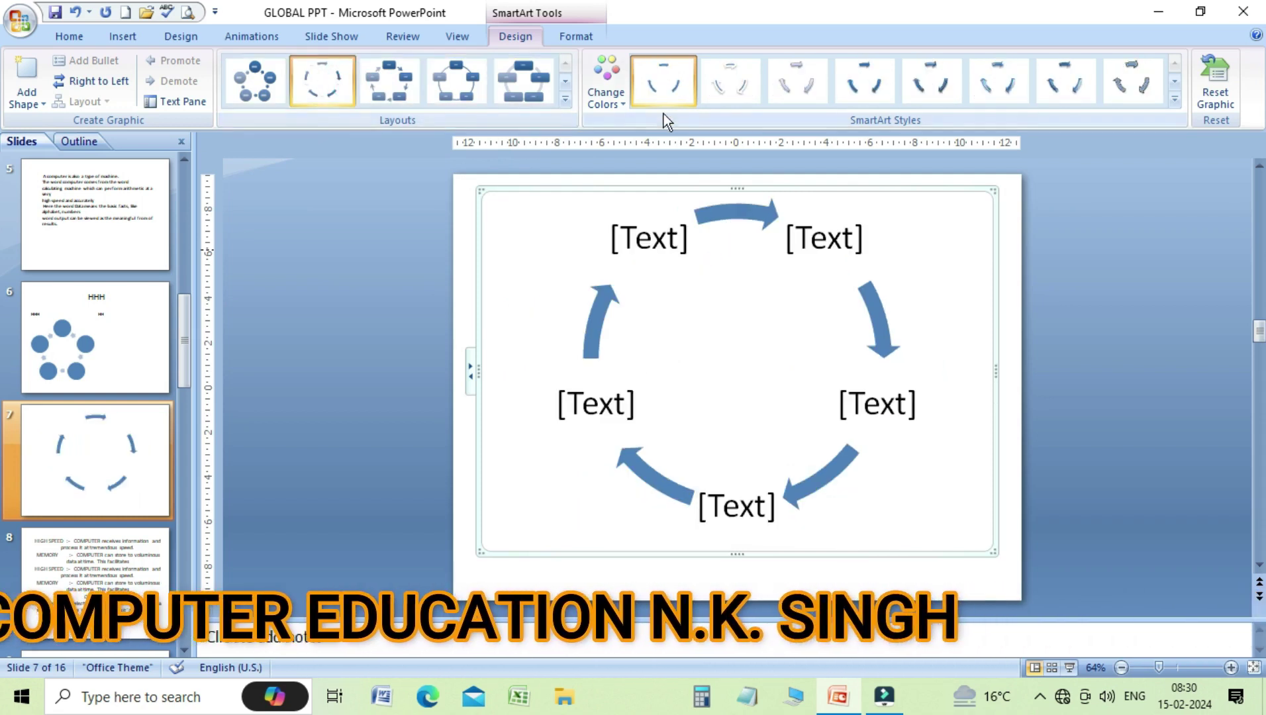
{"action": "left_click", "coordinate": [617, 106]}
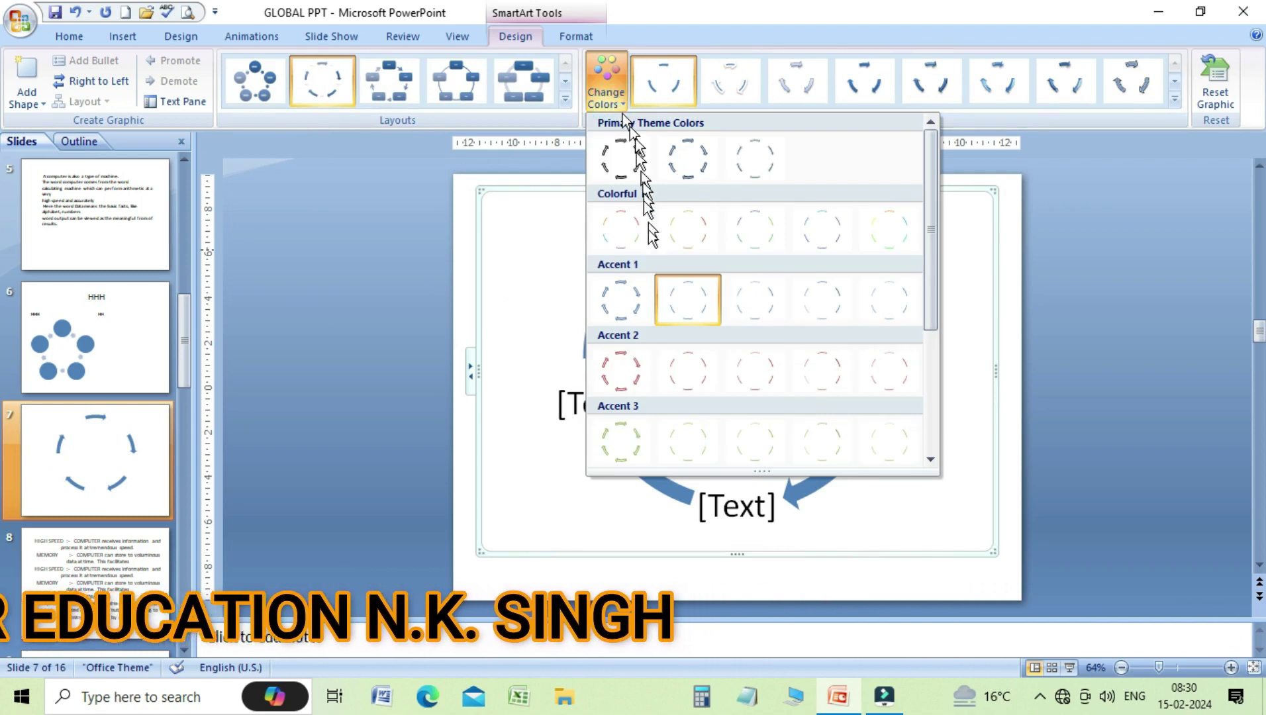
{"action": "left_click", "coordinate": [622, 360]}
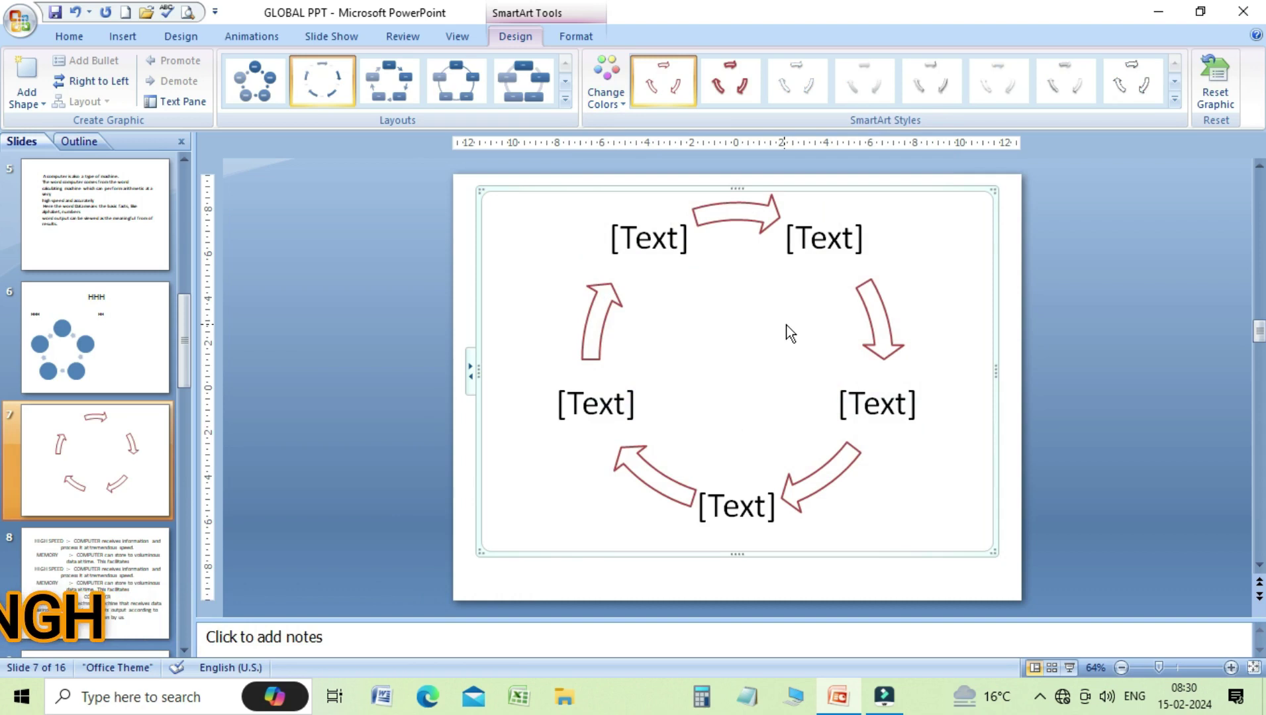
Switch the diagram to the Cycle Matrix layout and browse the 3-D SmartArt styles.
{"action": "left_click", "coordinate": [566, 98]}
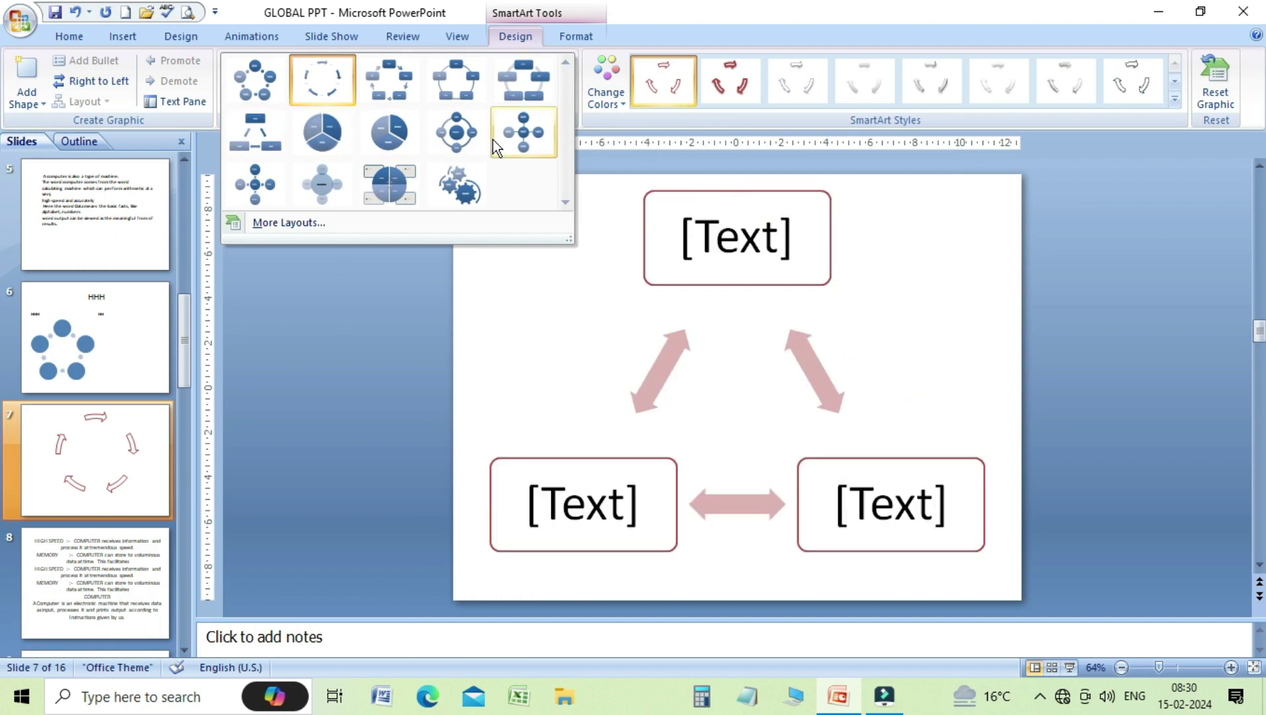
{"action": "left_click", "coordinate": [397, 188]}
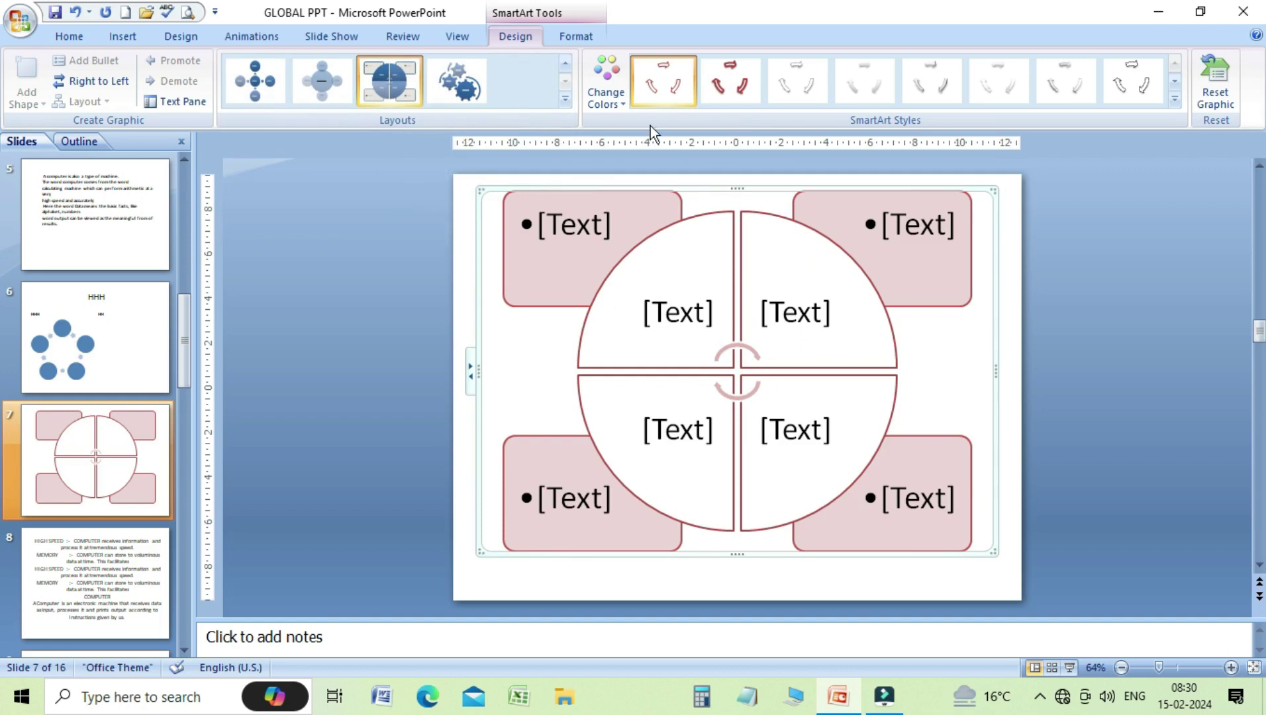
{"action": "left_click", "coordinate": [1175, 99]}
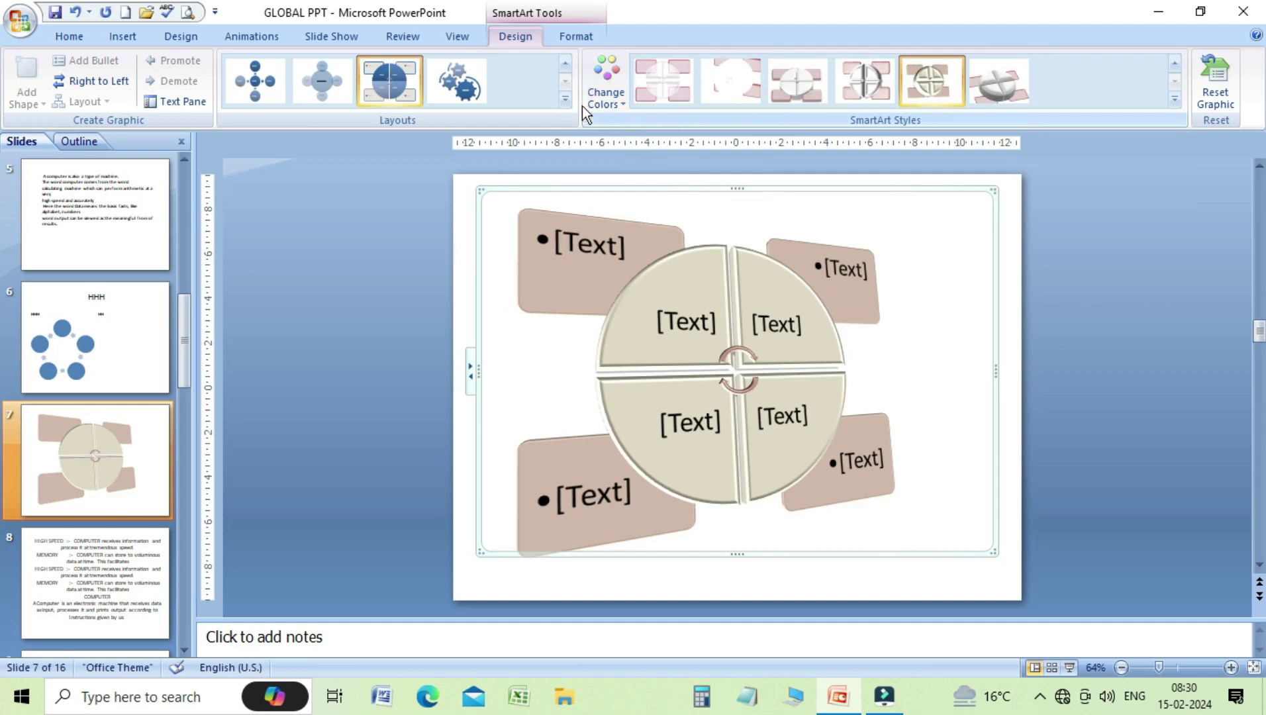
{"action": "left_click", "coordinate": [566, 99]}
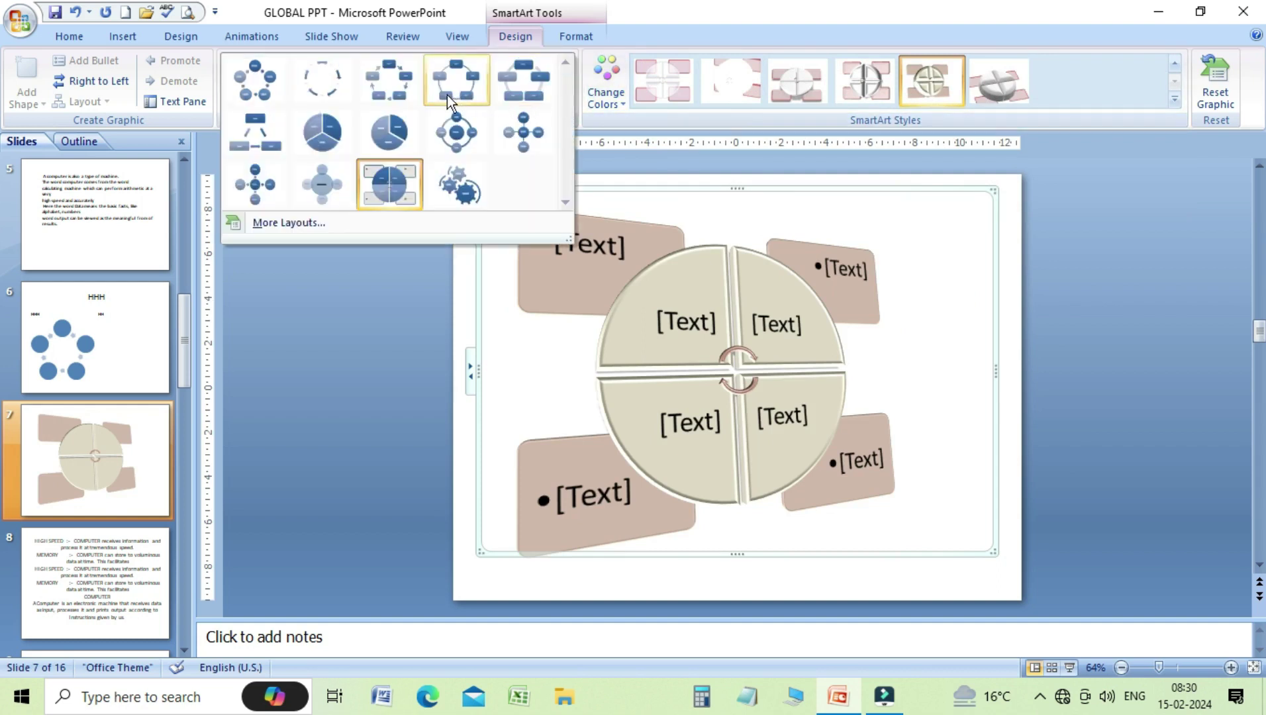
Change the layout to circles linked by arrows, coloured with the first Colorful scheme.
{"action": "left_click", "coordinate": [281, 80]}
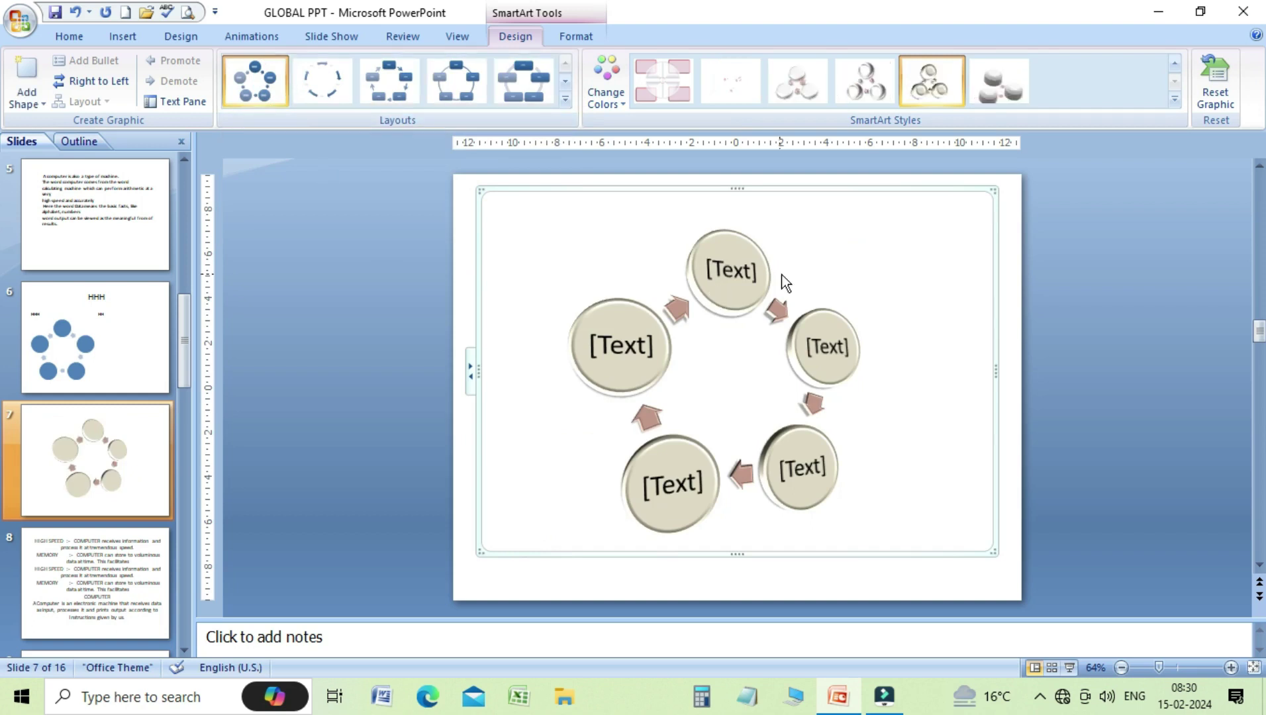
{"action": "left_click", "coordinate": [613, 107]}
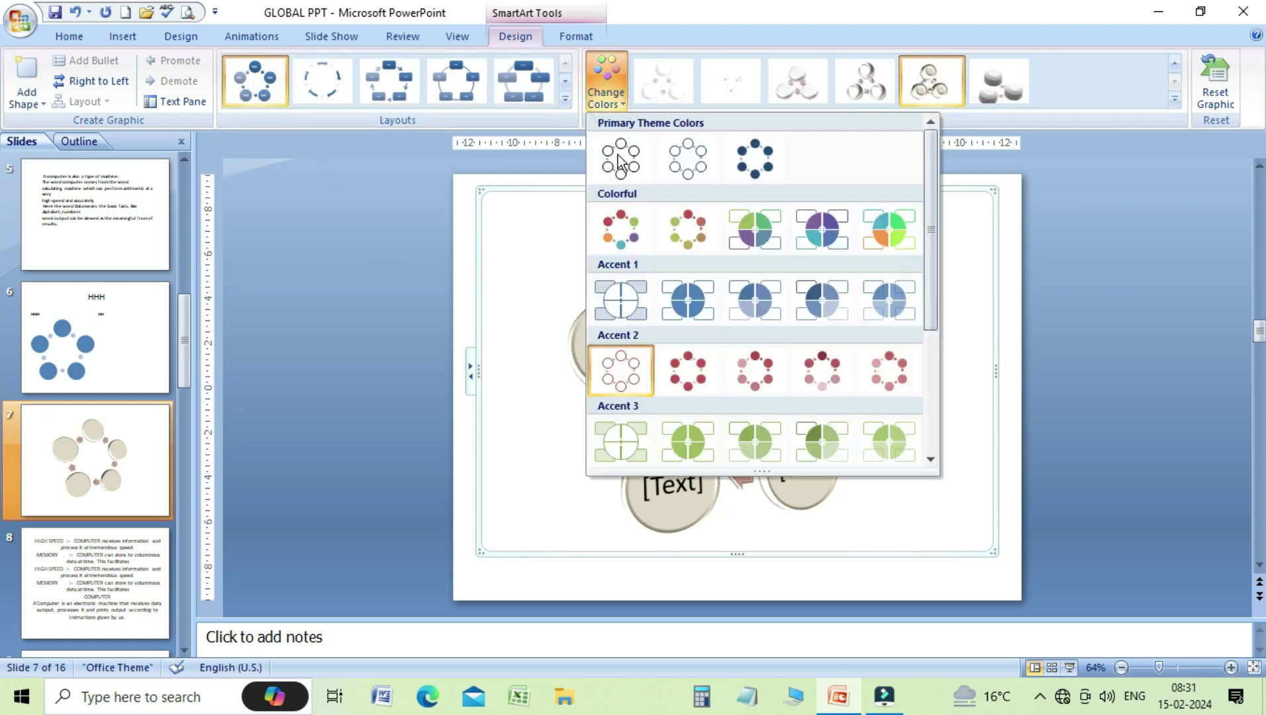
{"action": "left_click", "coordinate": [623, 225]}
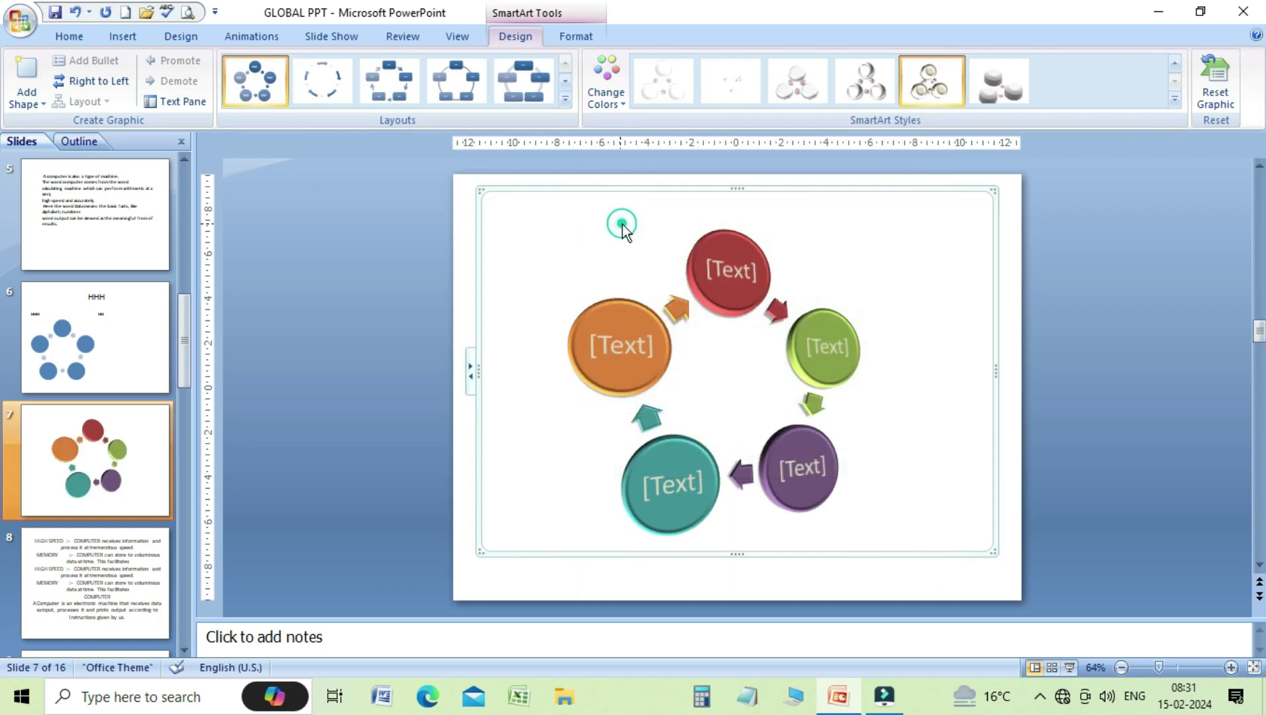
Step through the 3-D SmartArt styles, ending on the tilted 3-D style.
{"action": "left_click", "coordinate": [865, 83]}
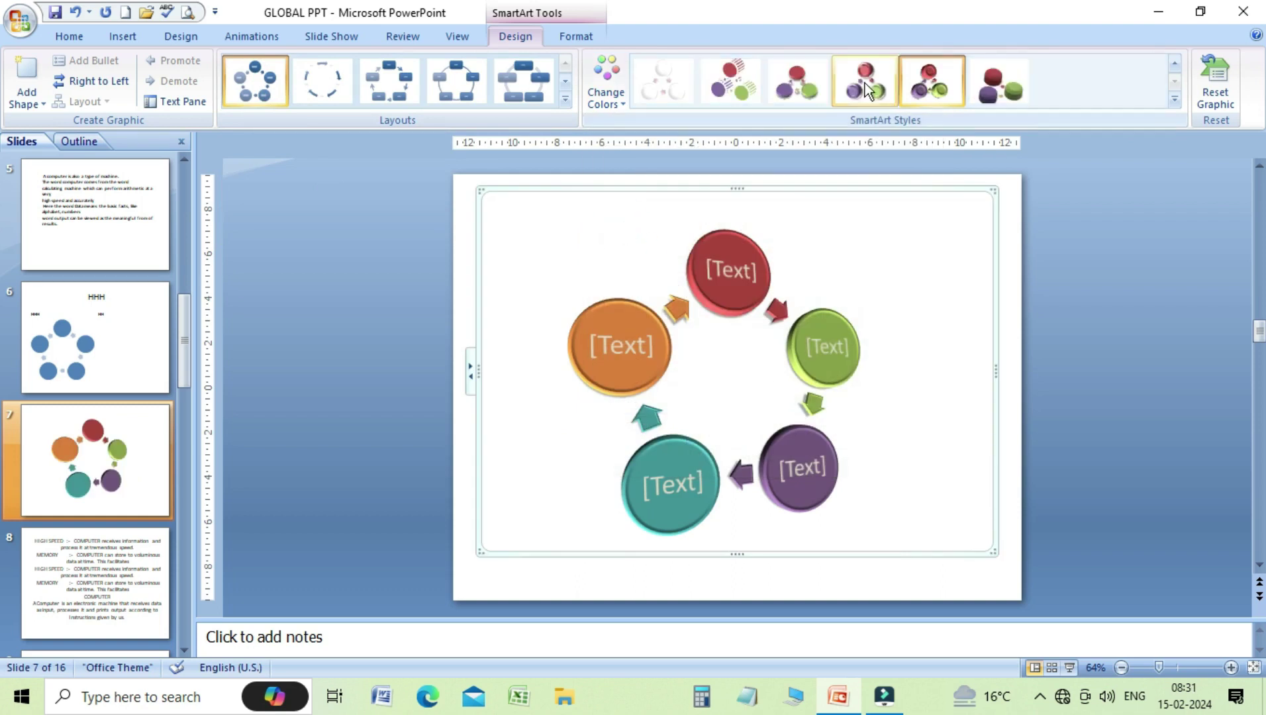
{"action": "left_click", "coordinate": [931, 90]}
{"action": "left_click", "coordinate": [989, 104]}
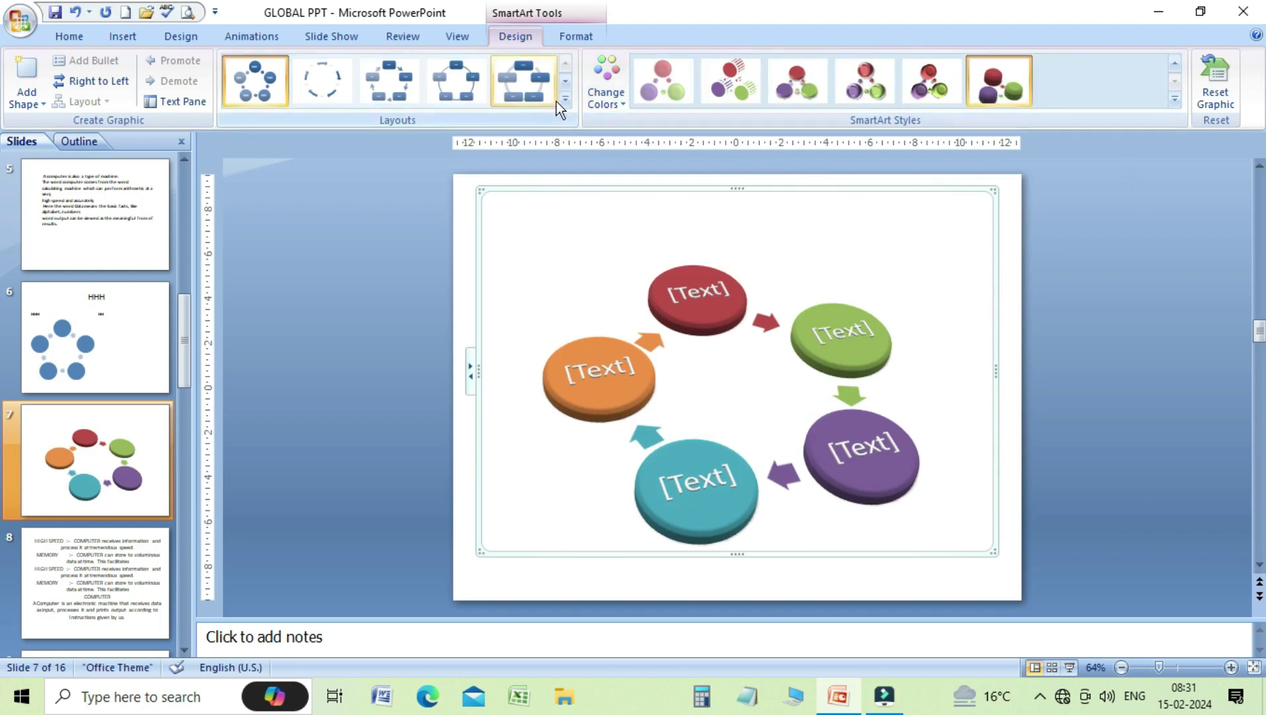
Delete the cycle diagram from slide 7.
{"action": "left_click", "coordinate": [462, 258]}
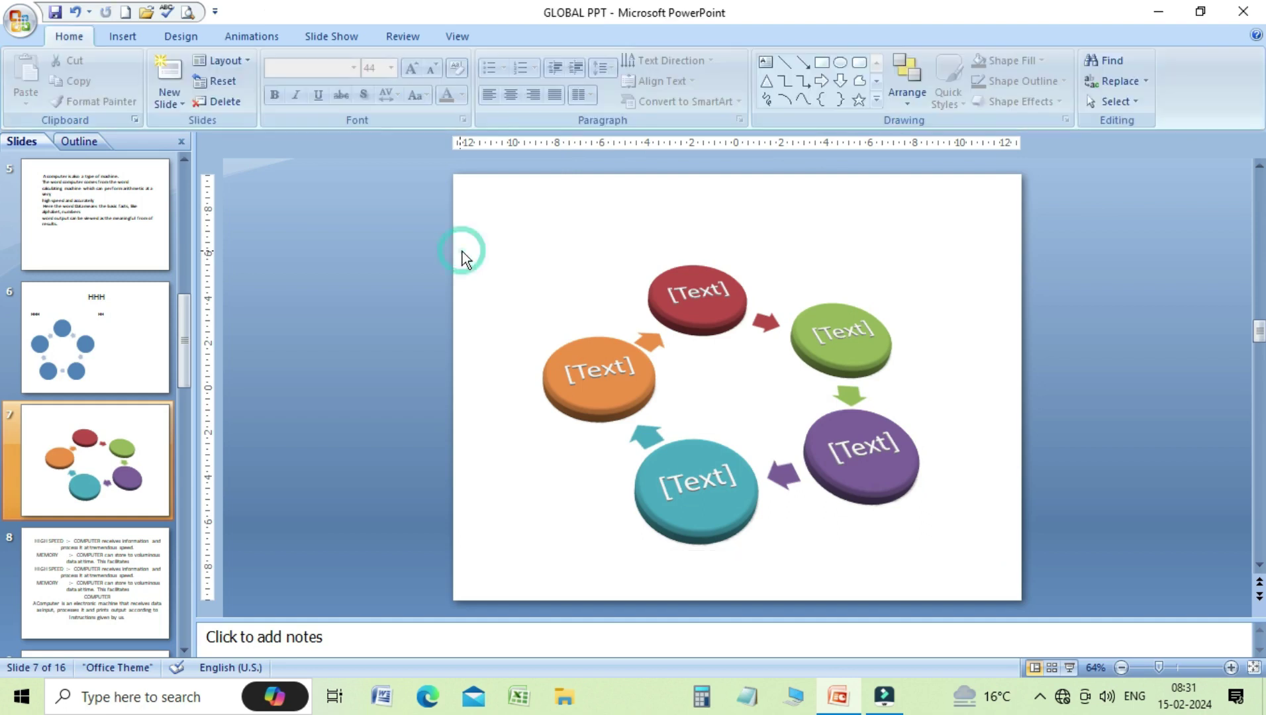
{"action": "left_click", "coordinate": [816, 266]}
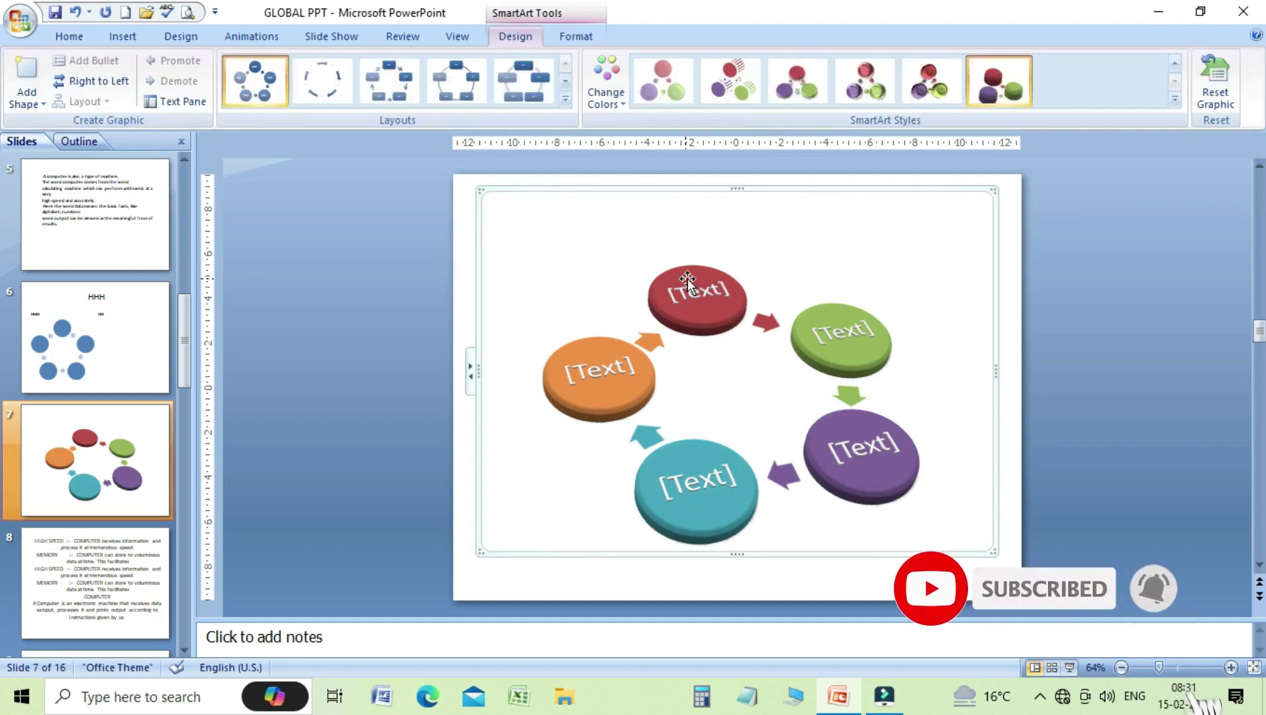
{"action": "key", "text": "Delete"}
{"action": "scroll", "coordinate": [506, 305], "scroll_direction": "up", "scroll_amount": 2}
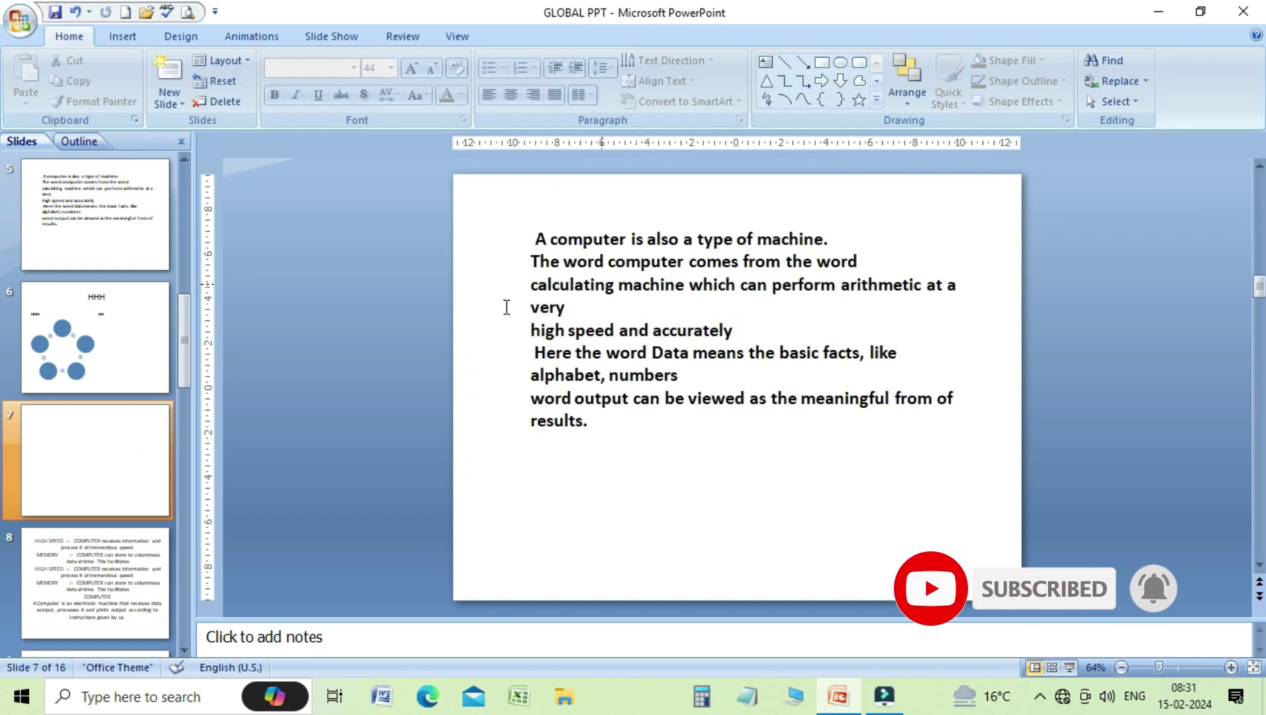
{"action": "scroll", "coordinate": [156, 304], "scroll_direction": "up", "scroll_amount": 1}
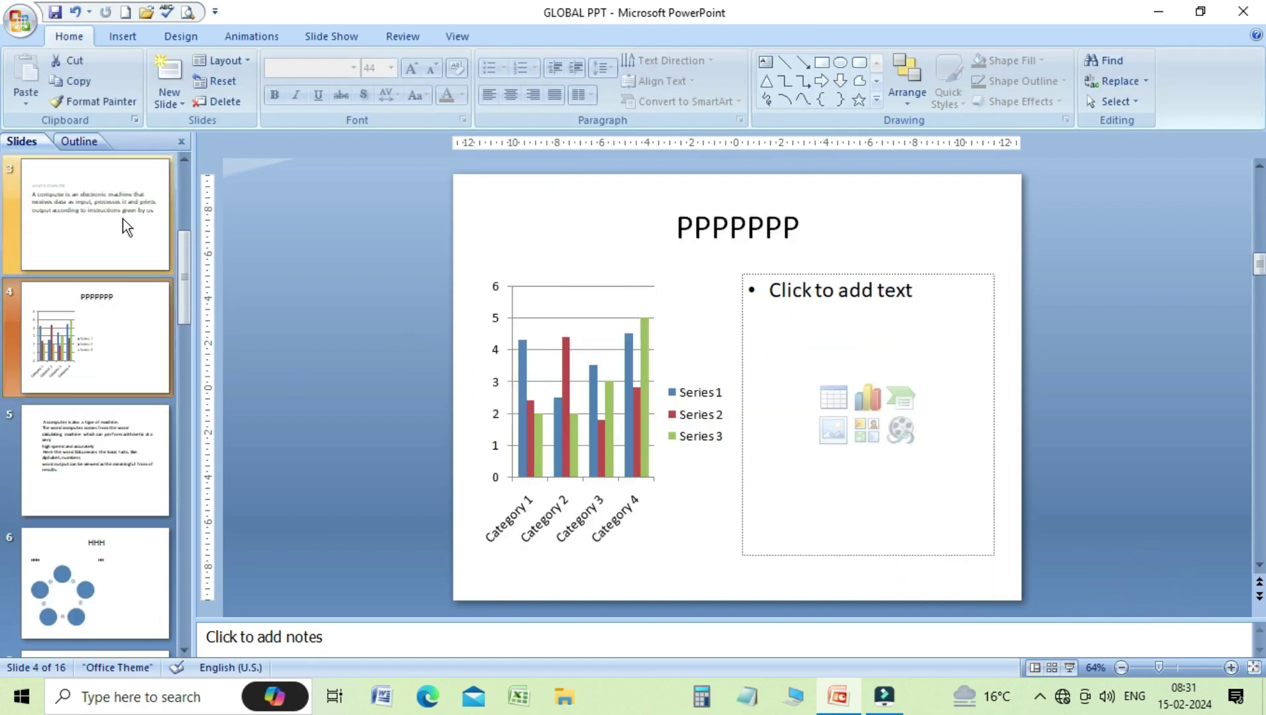
{"action": "scroll", "coordinate": [121, 225], "scroll_direction": "up", "scroll_amount": 1}
Insert a new Title Only slide after slide 2, the GLOBAL COMPUTER table slide.
{"action": "left_click", "coordinate": [123, 216]}
{"action": "left_click", "coordinate": [621, 309]}
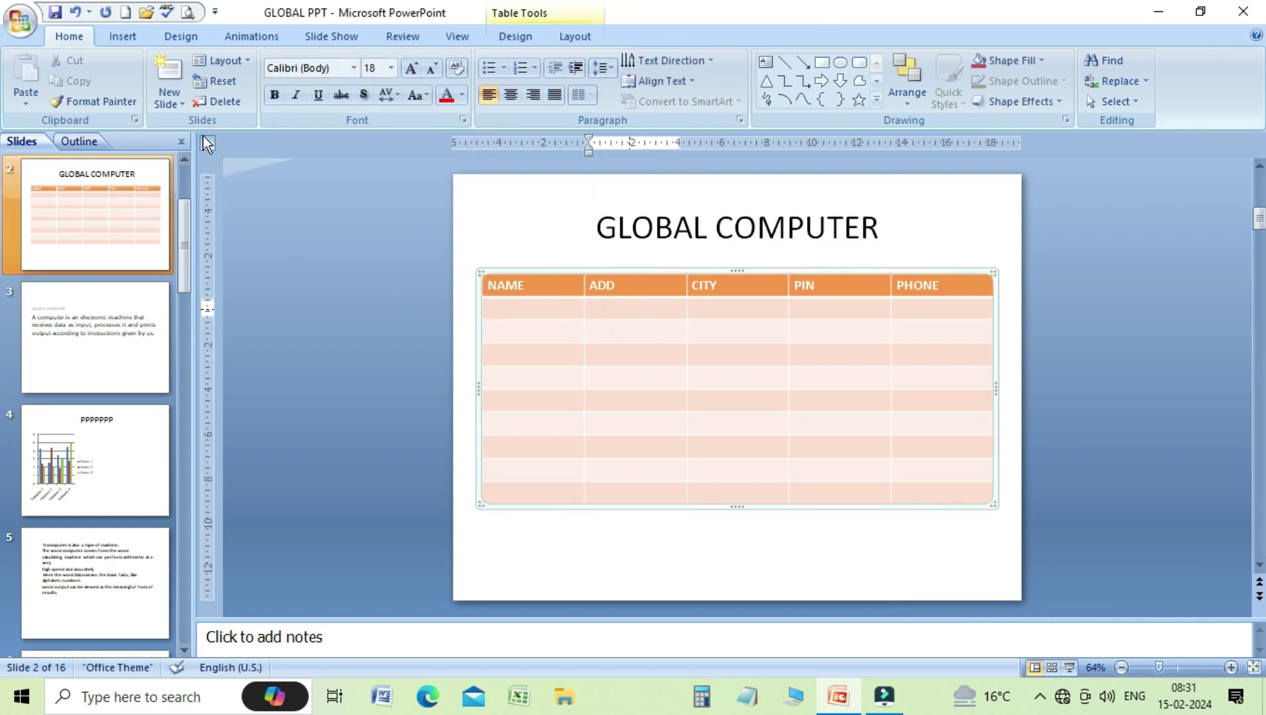
{"action": "left_click", "coordinate": [176, 98]}
{"action": "left_click", "coordinate": [401, 275]}
Stretch the new slide's title box down over most of the slide.
{"action": "left_click", "coordinate": [699, 252]}
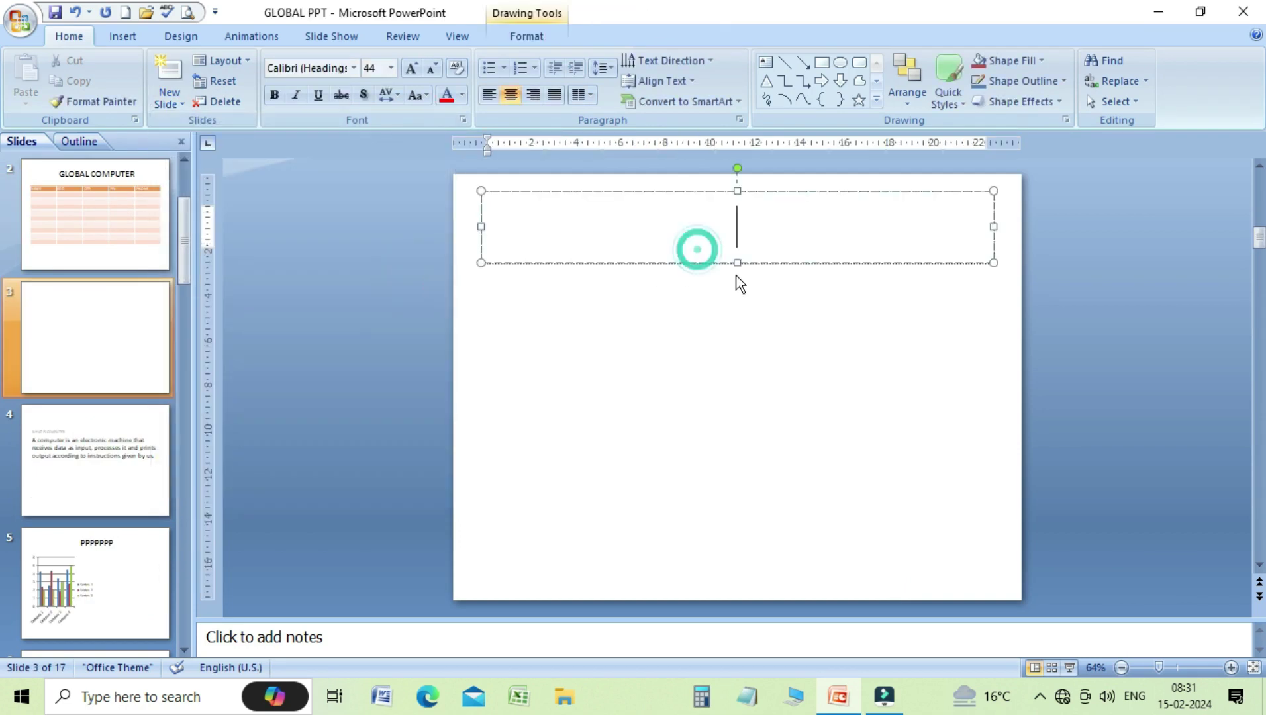
{"action": "left_click", "coordinate": [736, 262]}
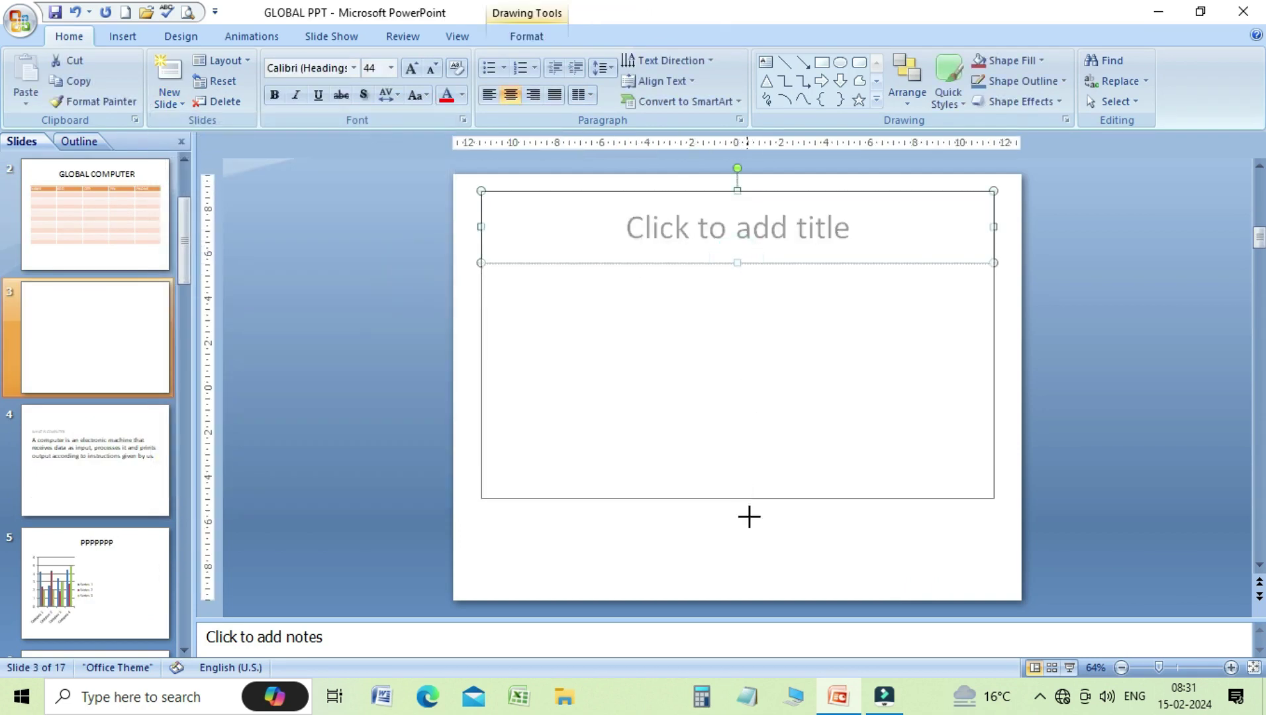
{"action": "left_click_drag", "start_coordinate": [737, 327], "coordinate": [748, 520]}
{"action": "left_click", "coordinate": [684, 322]}
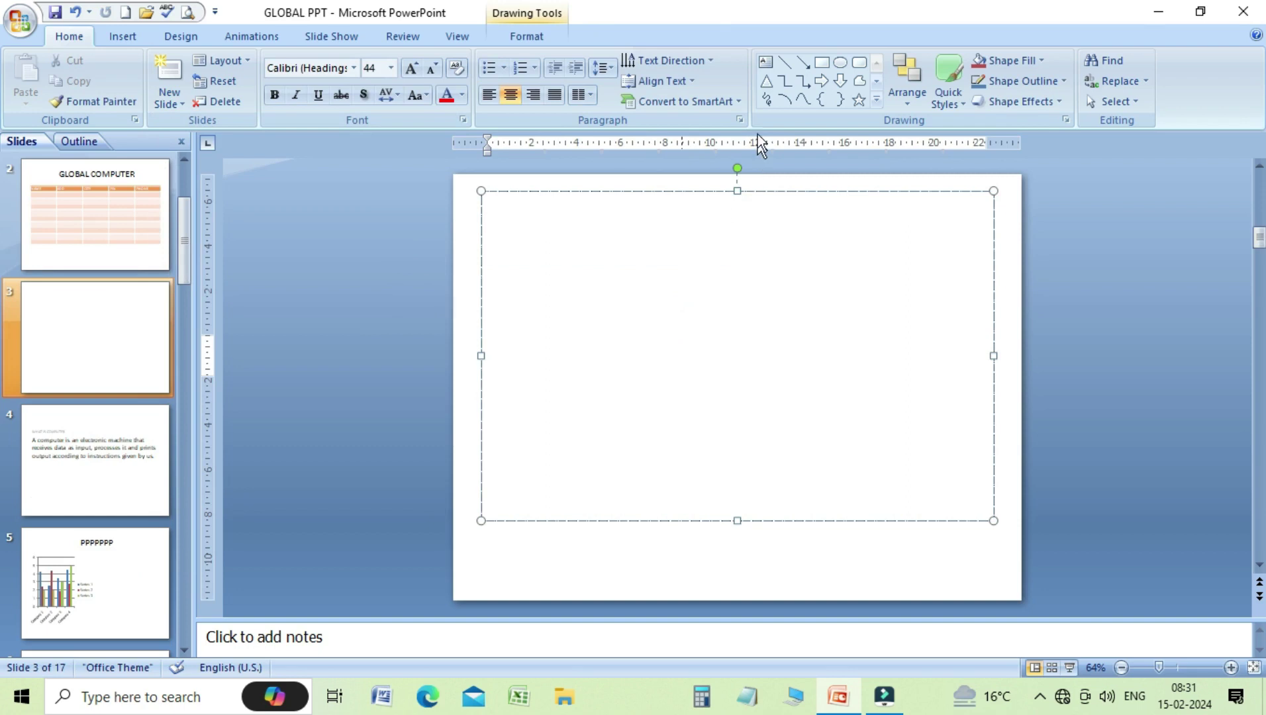
Open the SmartArt graphic chooser and browse the List, Process, Cycle and Hierarchy layouts.
{"action": "left_click", "coordinate": [741, 103]}
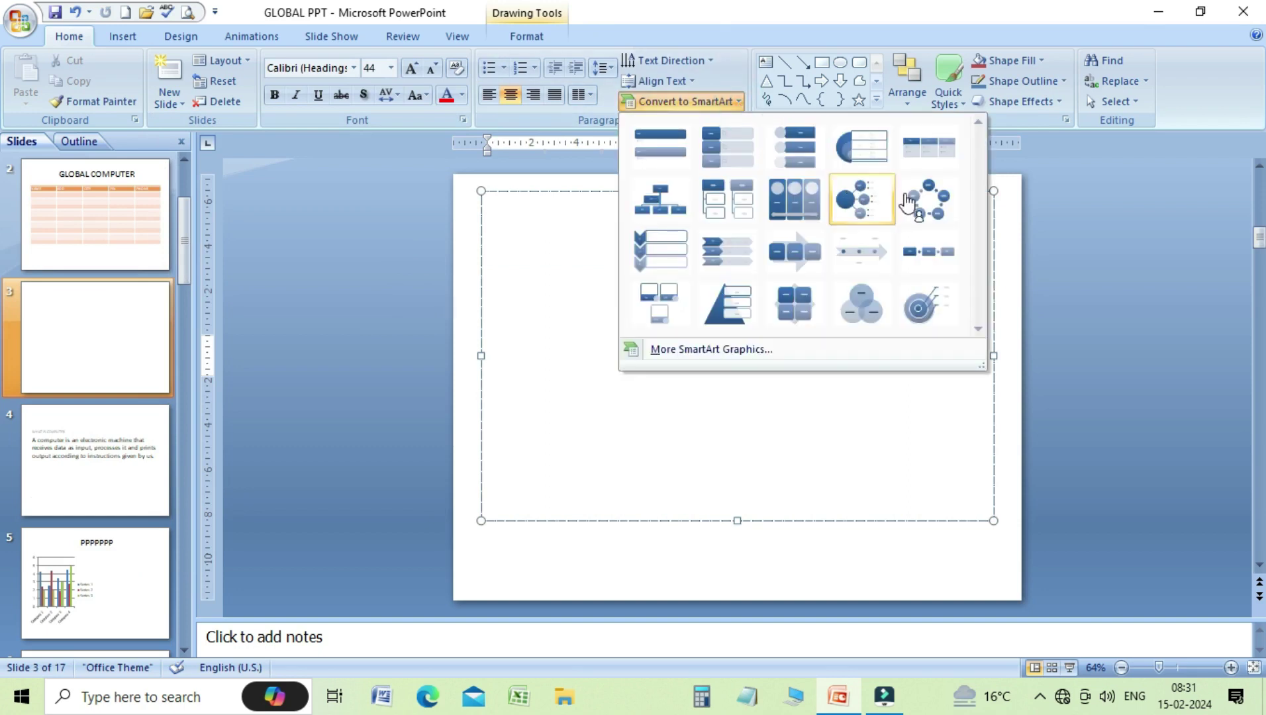
{"action": "left_click", "coordinate": [705, 351]}
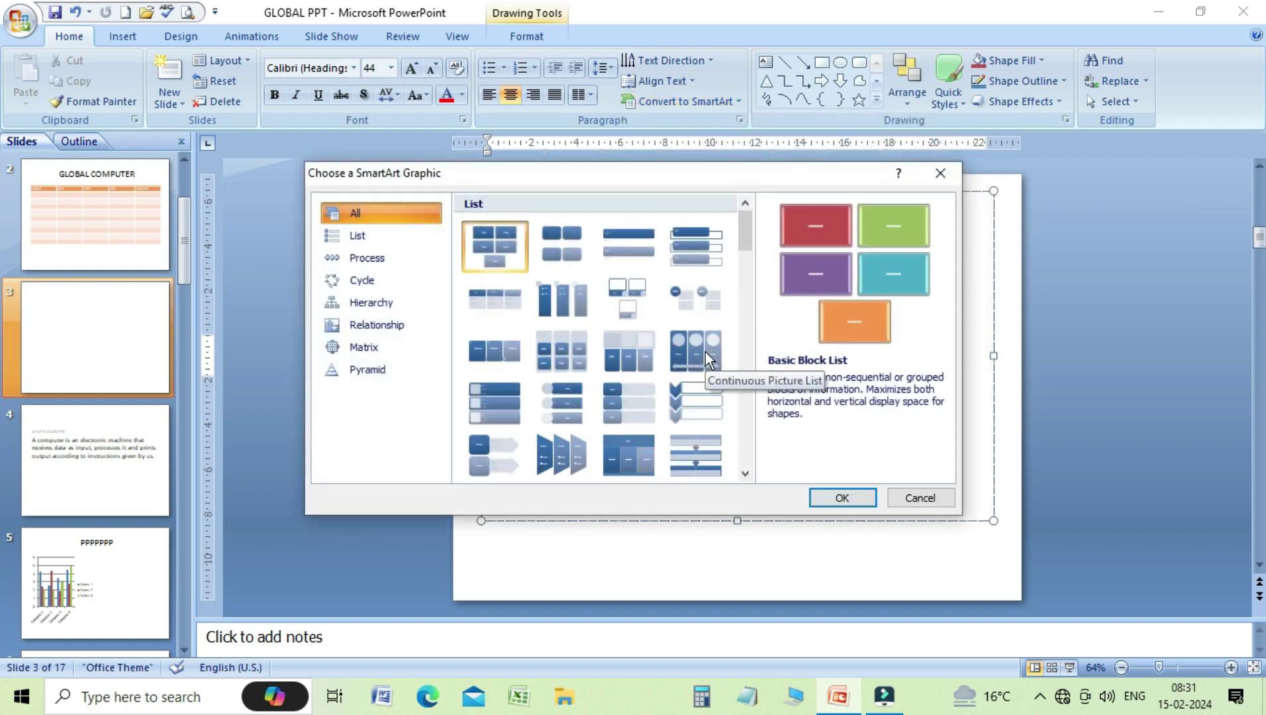
{"action": "left_click_drag", "start_coordinate": [627, 181], "coordinate": [615, 181]}
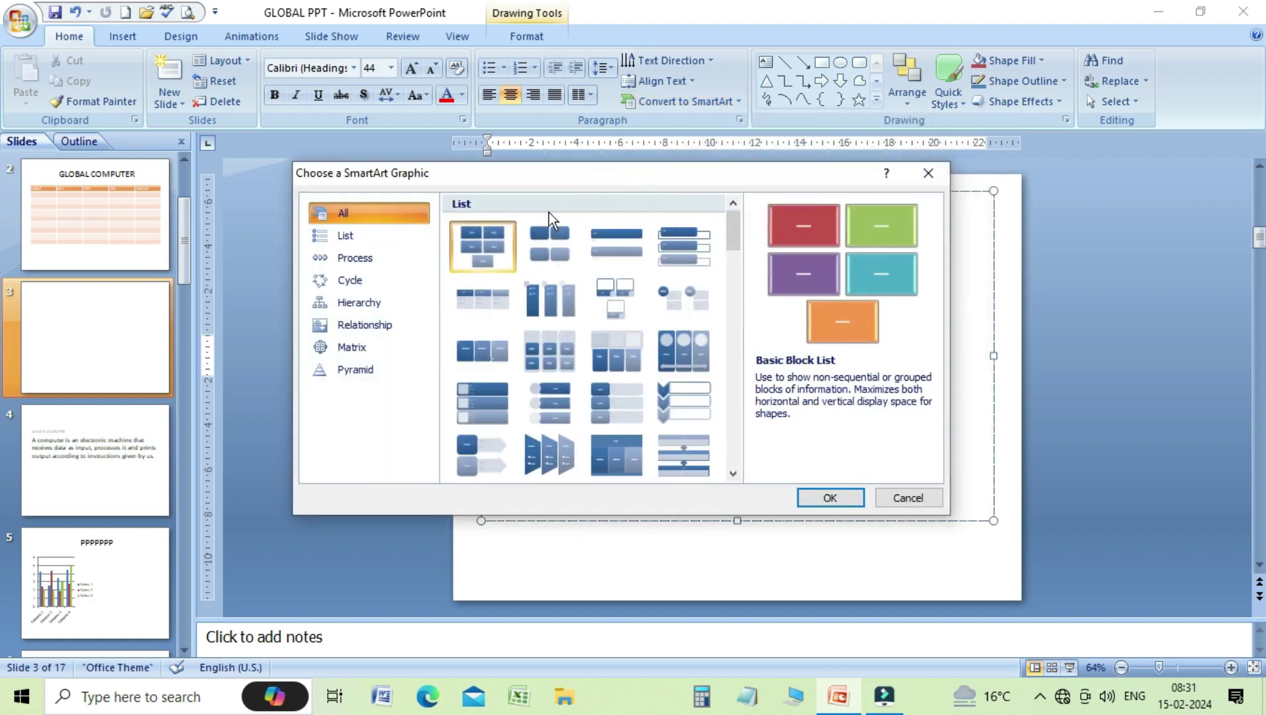
{"action": "left_click", "coordinate": [366, 242]}
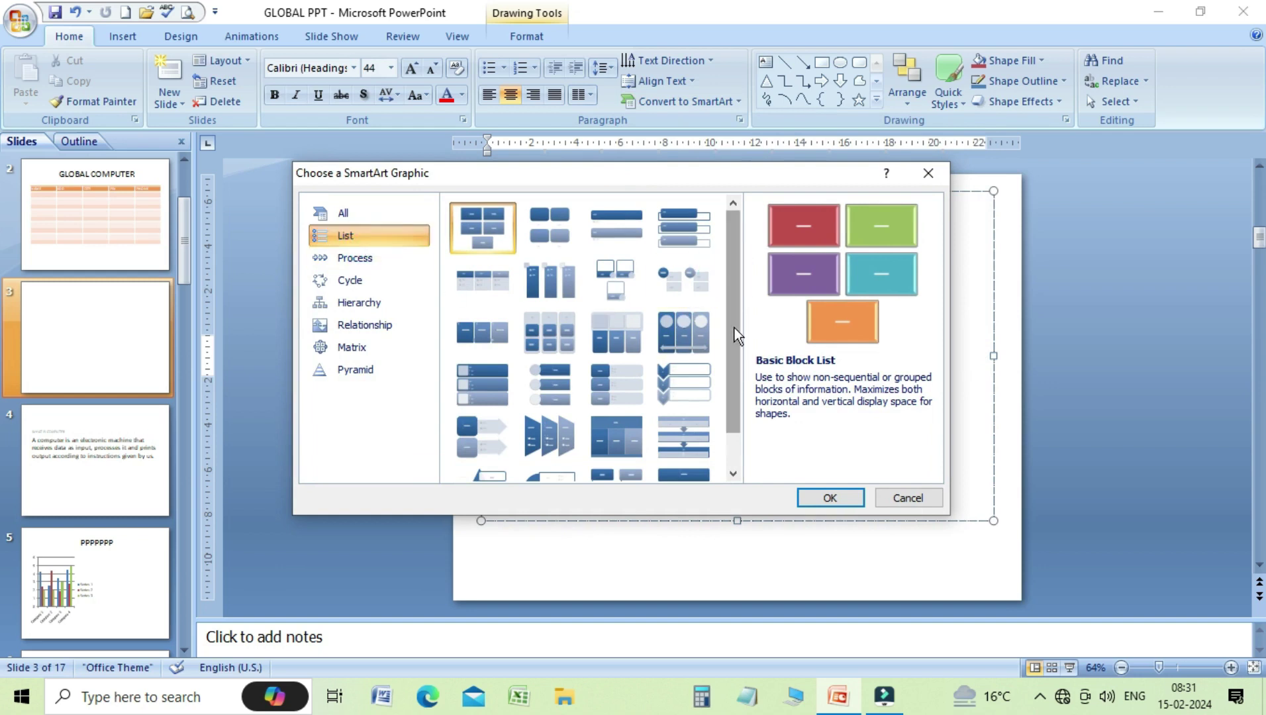
{"action": "scroll", "coordinate": [733, 327], "scroll_direction": "down", "scroll_amount": 1}
{"action": "left_click", "coordinate": [382, 259]}
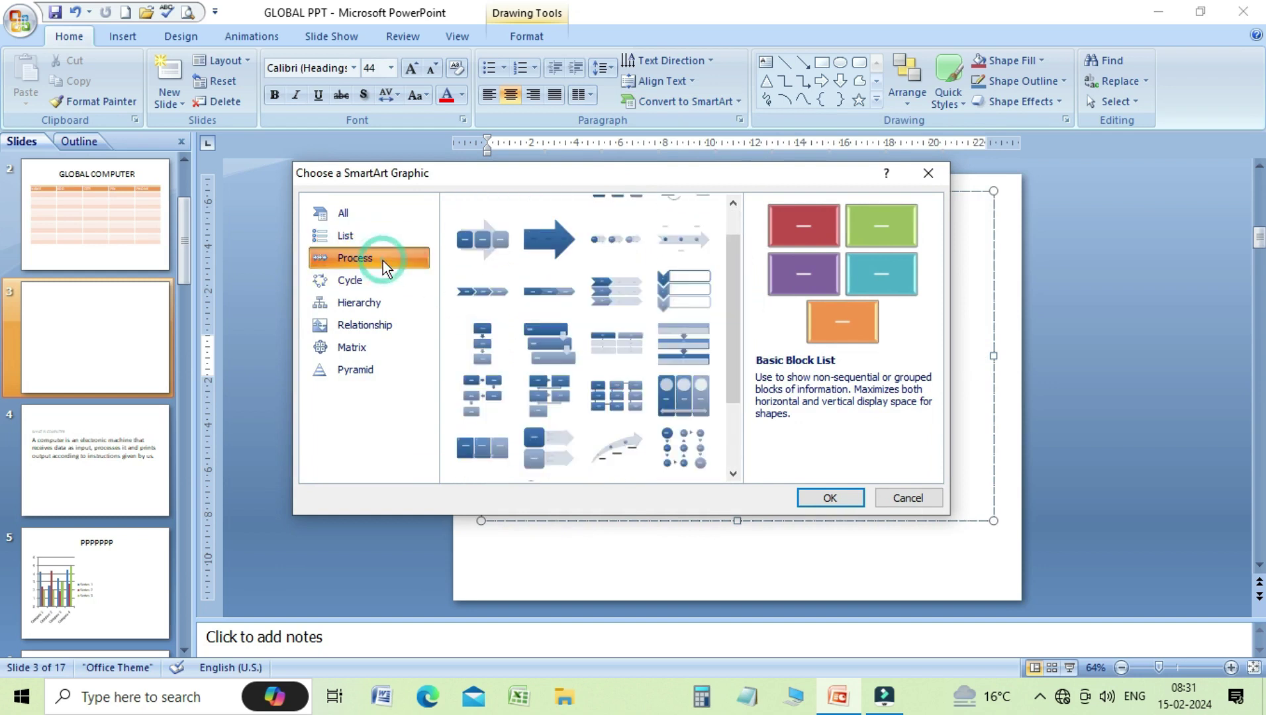
{"action": "scroll", "coordinate": [736, 298], "scroll_direction": "down", "scroll_amount": 2}
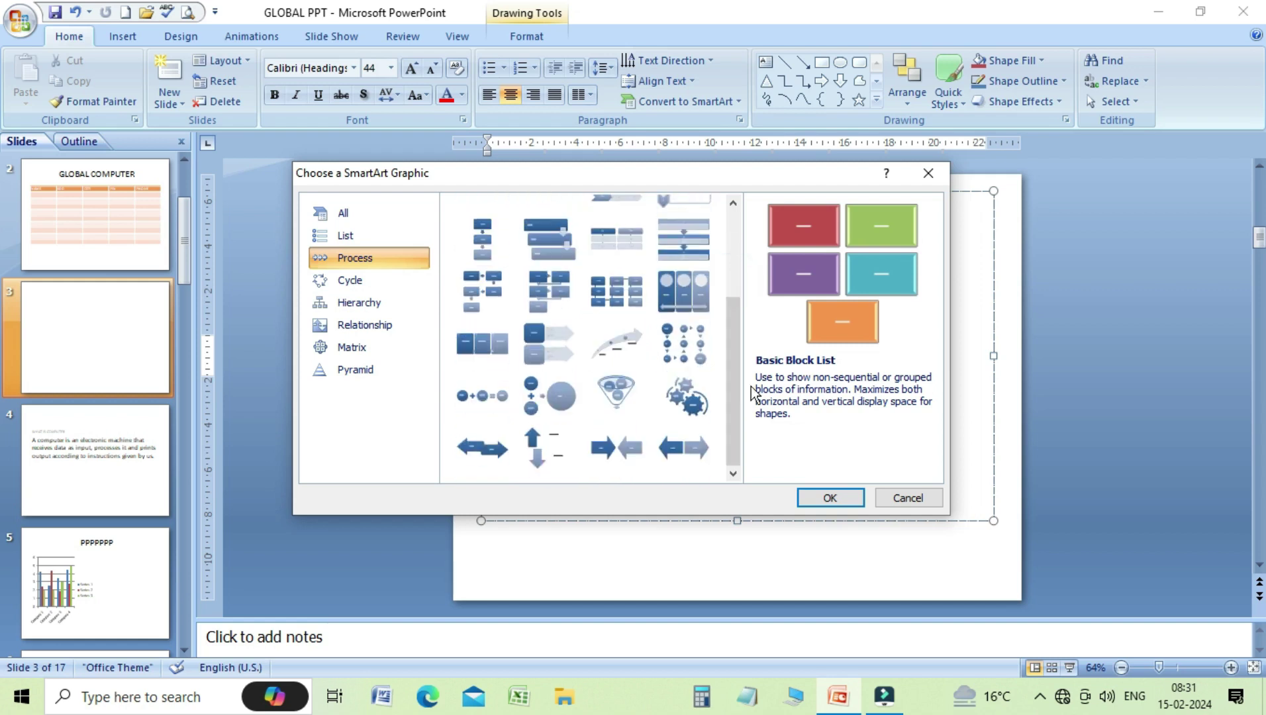
{"action": "left_click", "coordinate": [361, 281]}
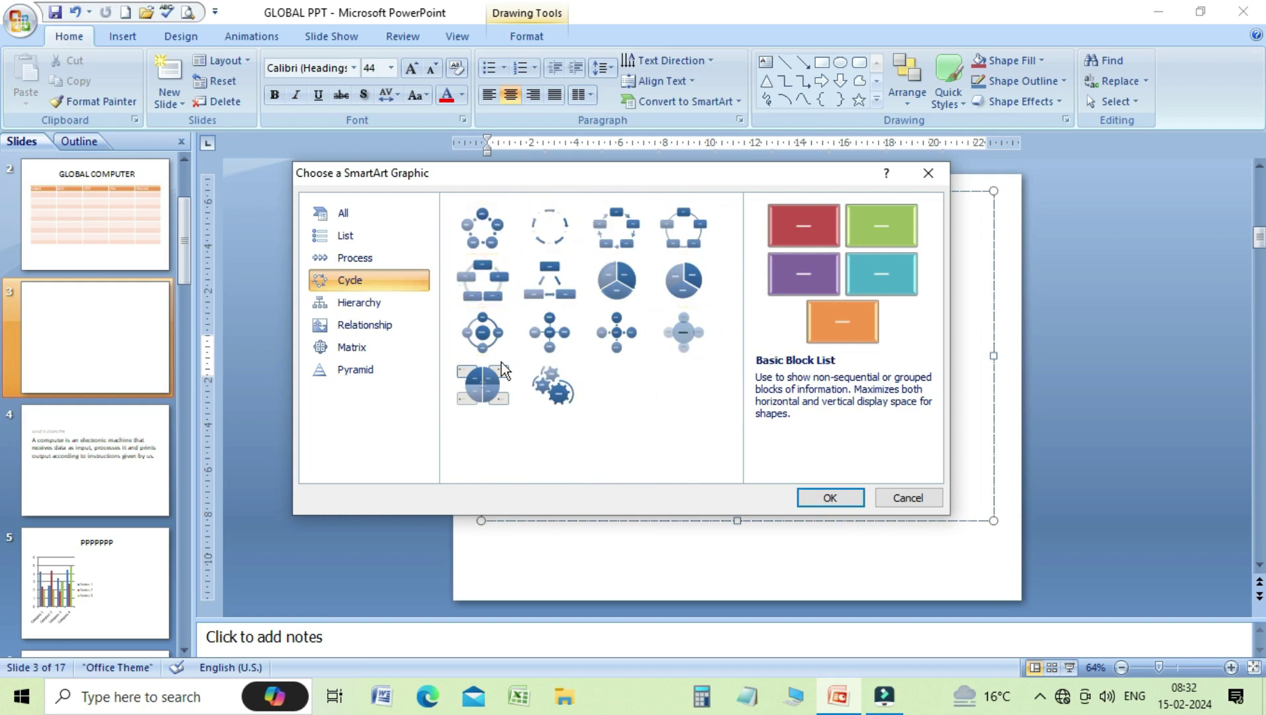
{"action": "left_click", "coordinate": [355, 305]}
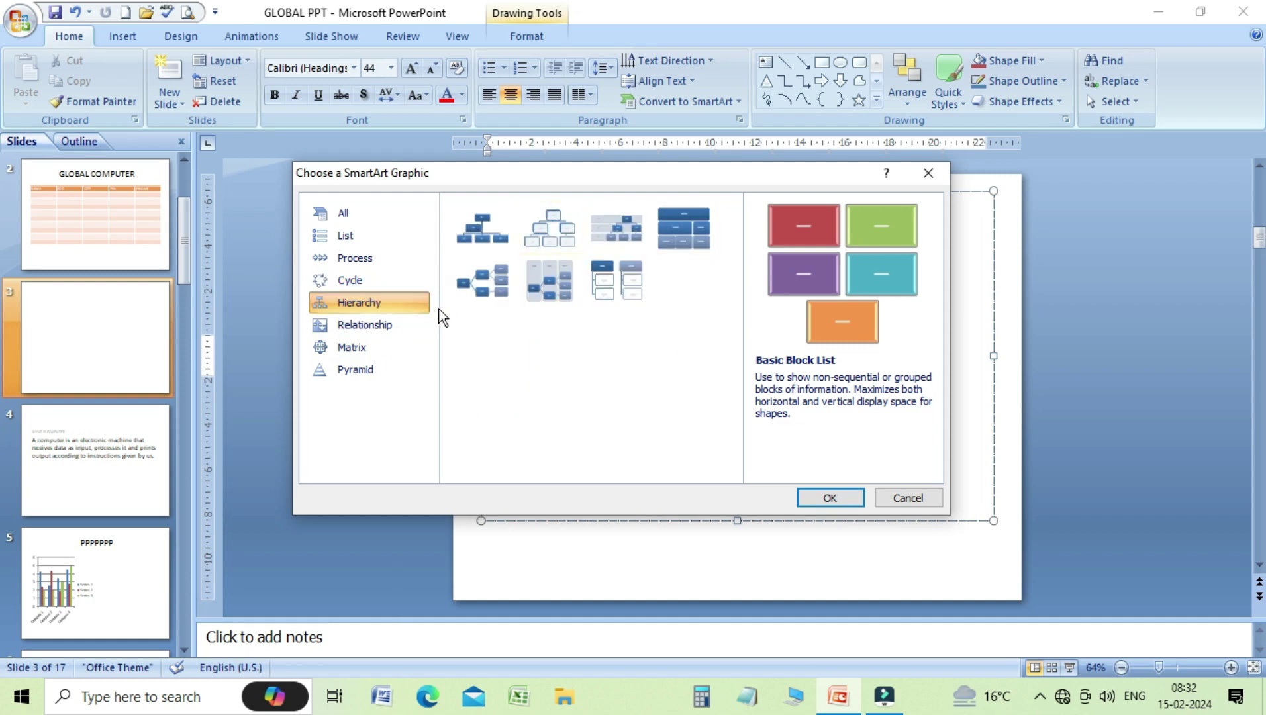
Browse the Relationship, Matrix and Pyramid layouts, then choose Titled Matrix.
{"action": "left_click", "coordinate": [399, 325]}
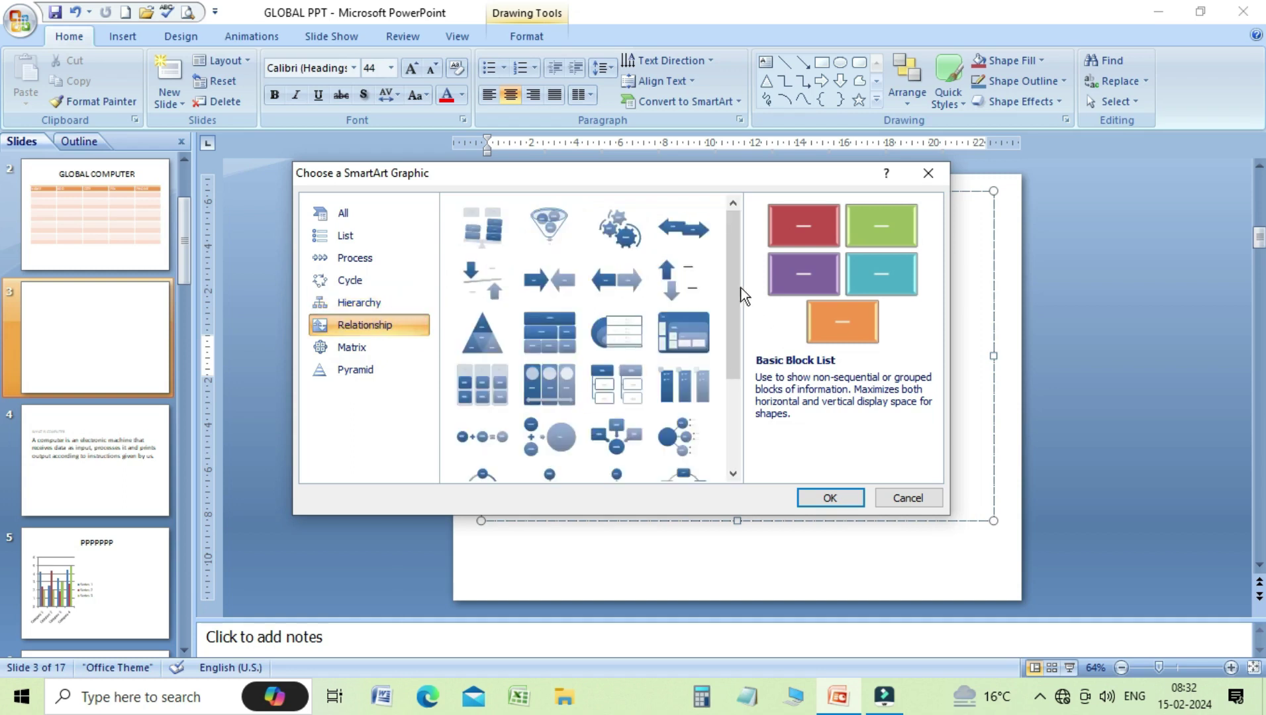
{"action": "left_click_drag", "start_coordinate": [731, 273], "coordinate": [726, 369]}
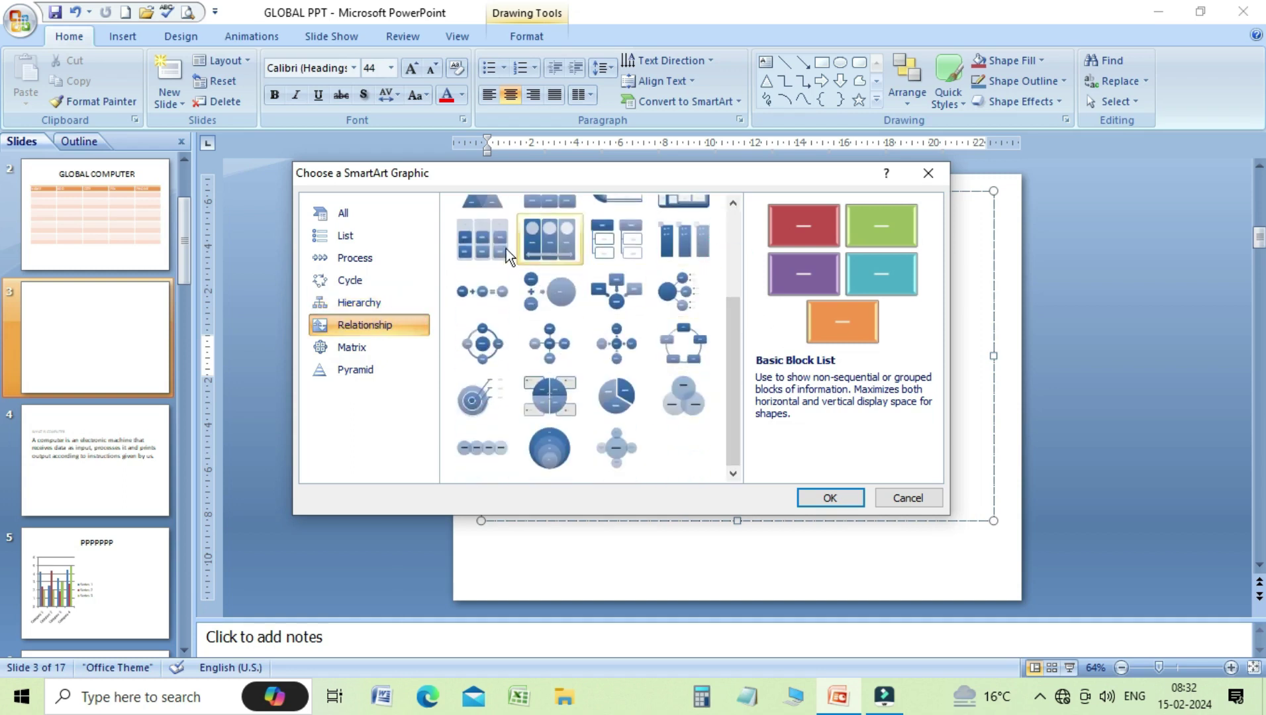
{"action": "left_click", "coordinate": [371, 352]}
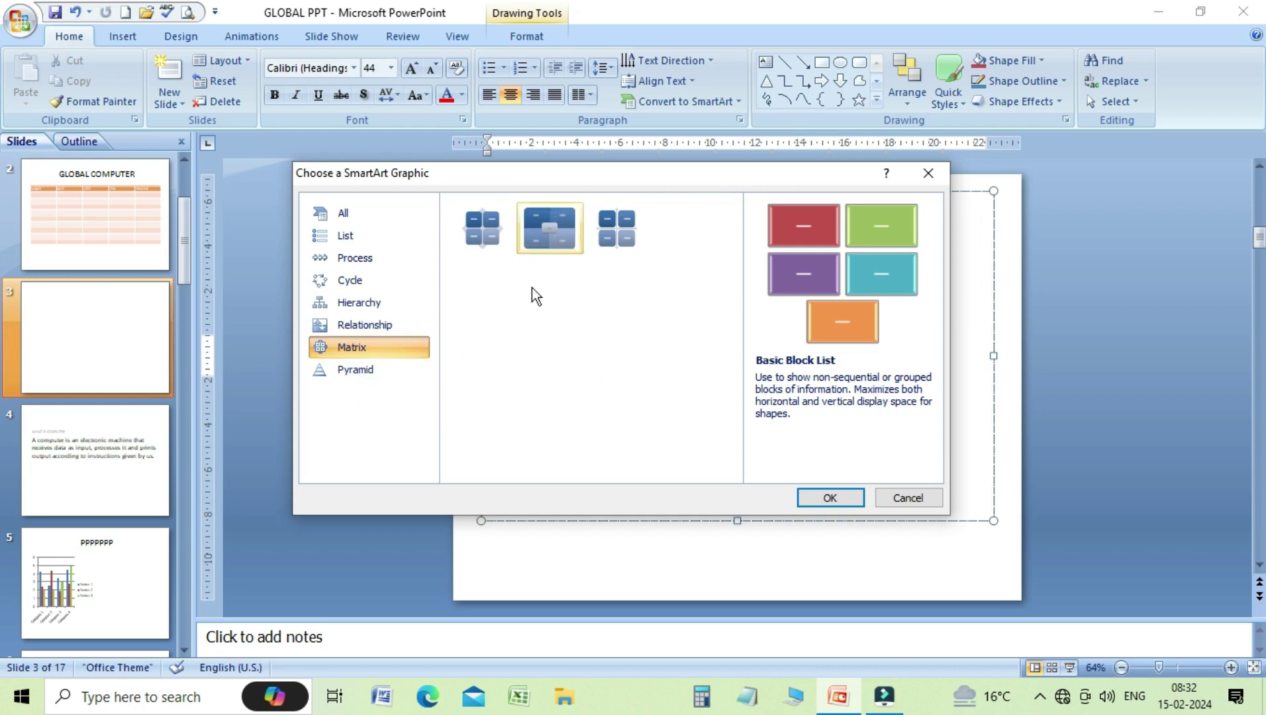
{"action": "left_click", "coordinate": [382, 370]}
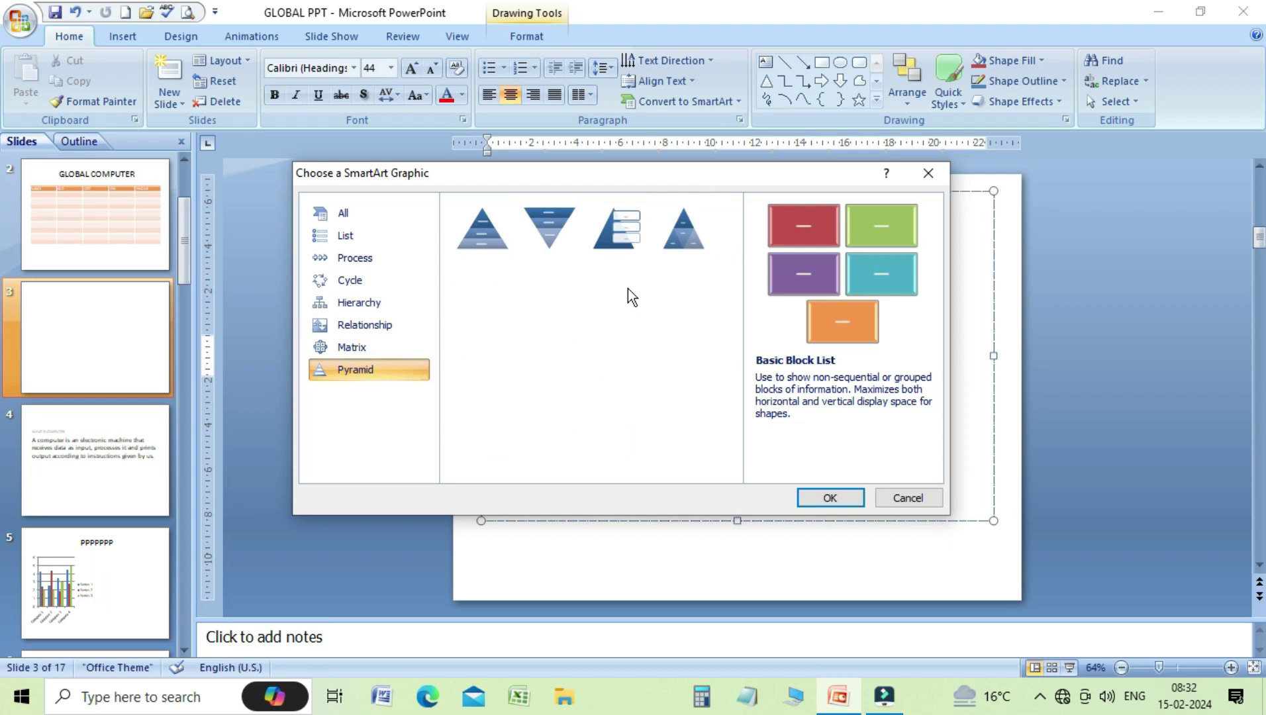
{"action": "left_click", "coordinate": [399, 302]}
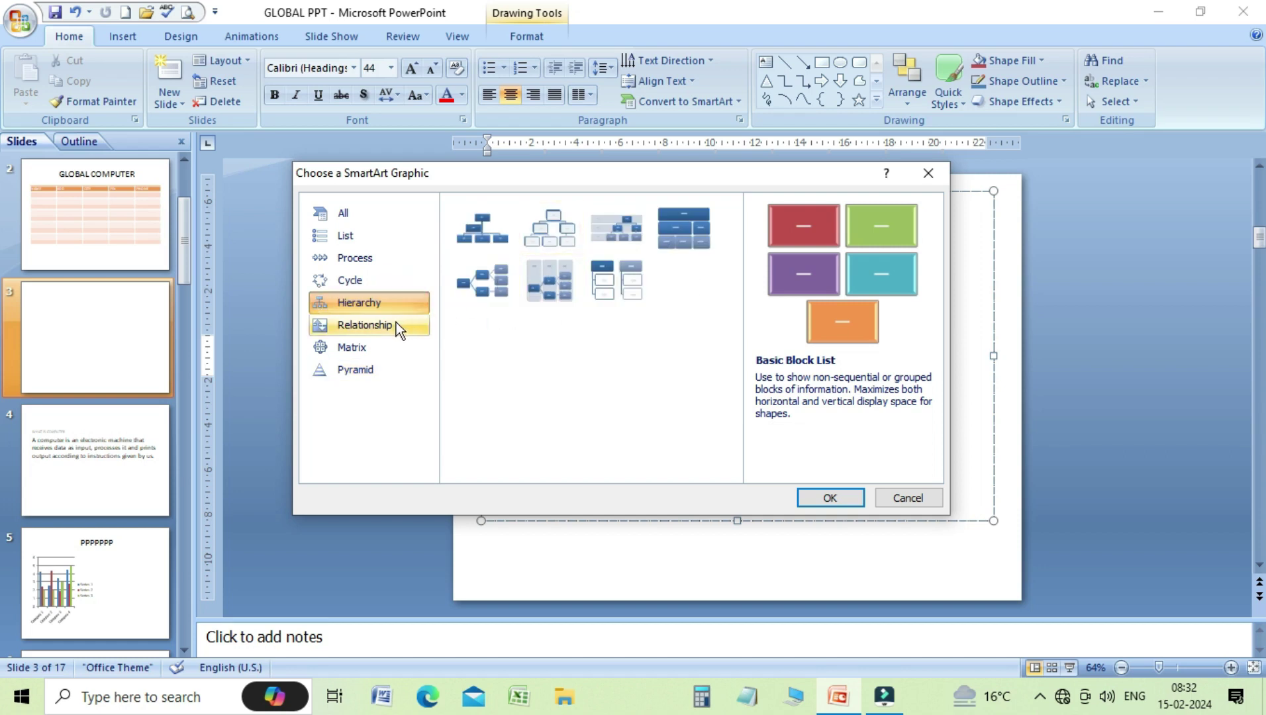
{"action": "left_click", "coordinate": [396, 324]}
{"action": "left_click_drag", "start_coordinate": [734, 312], "coordinate": [733, 392]}
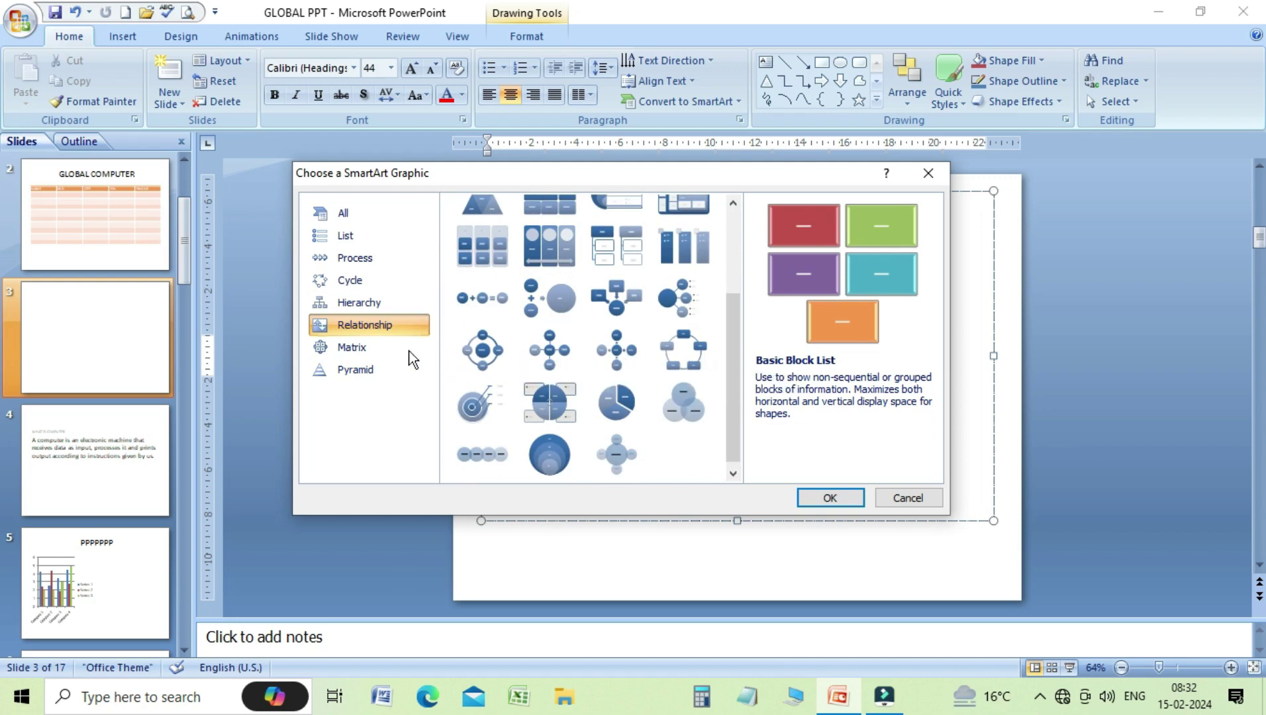
{"action": "left_click", "coordinate": [390, 348]}
{"action": "left_click", "coordinate": [566, 243]}
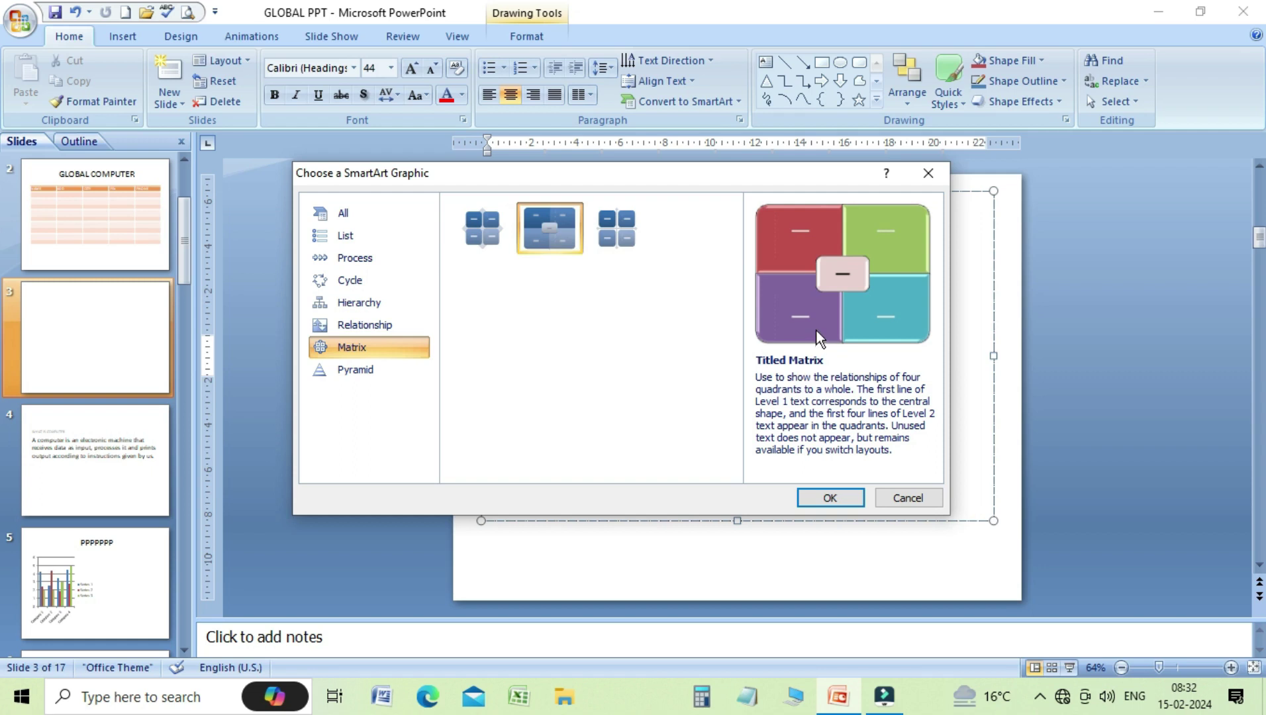
Insert the blue Titled Matrix on slide 3 and select its quadrants and centre title shape.
{"action": "left_click", "coordinate": [848, 497]}
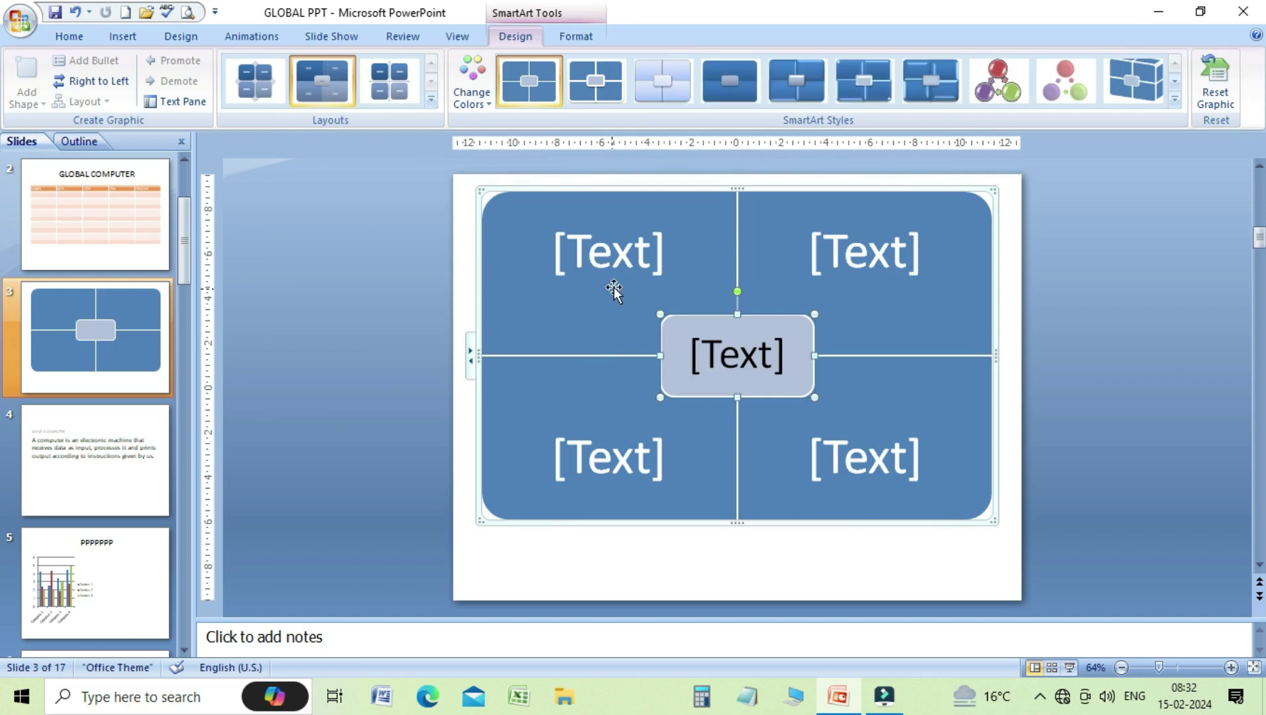
{"action": "left_click", "coordinate": [613, 261]}
{"action": "left_click", "coordinate": [834, 251]}
{"action": "left_click", "coordinate": [749, 354]}
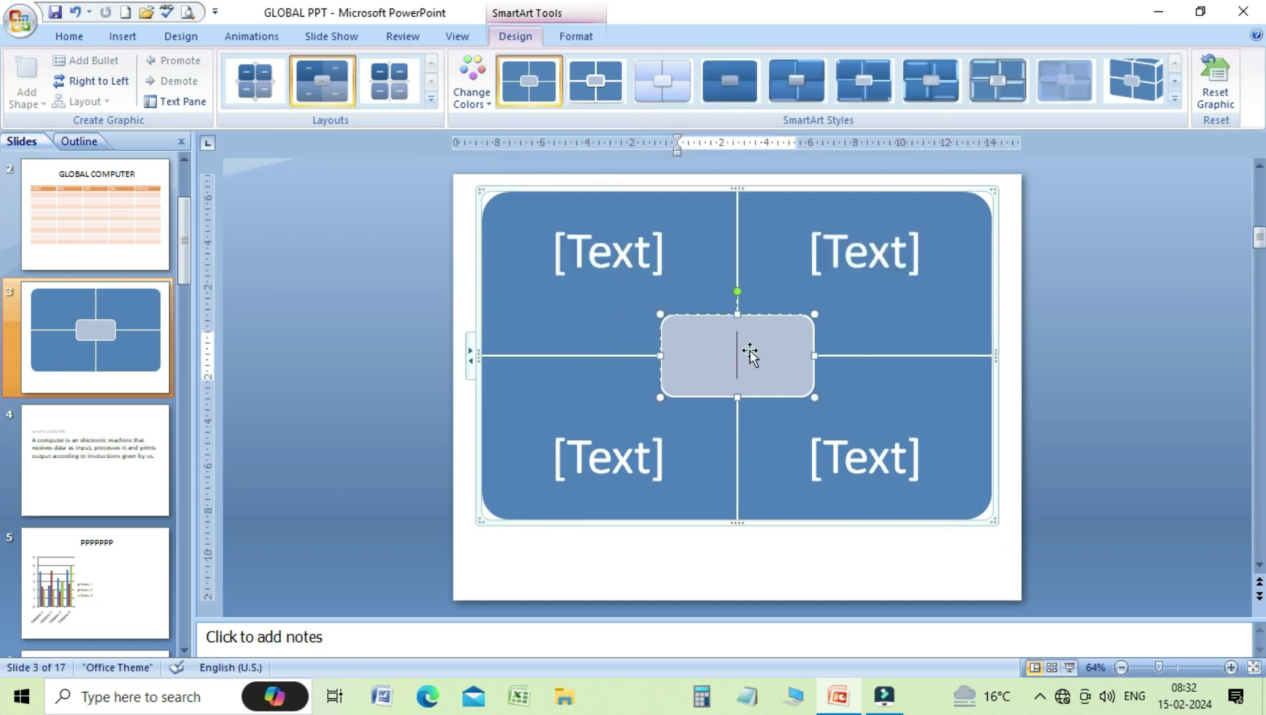
{"action": "left_click", "coordinate": [603, 417]}
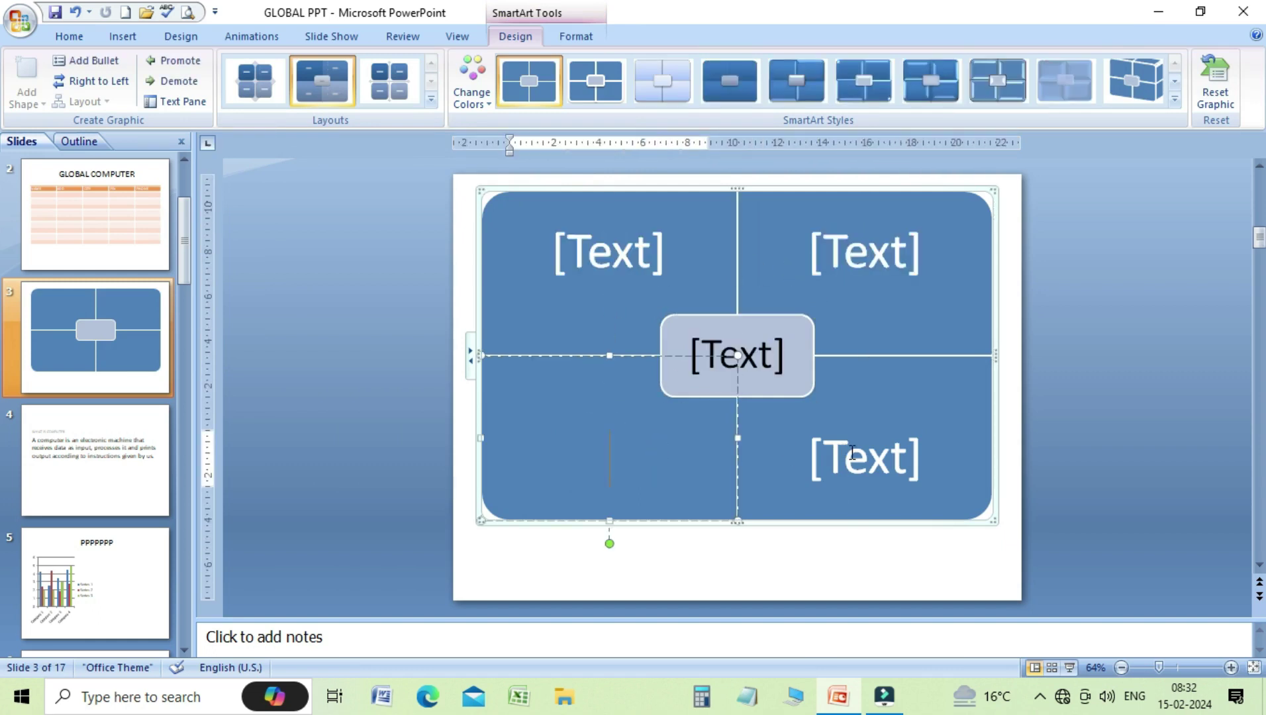
{"action": "left_click", "coordinate": [852, 453]}
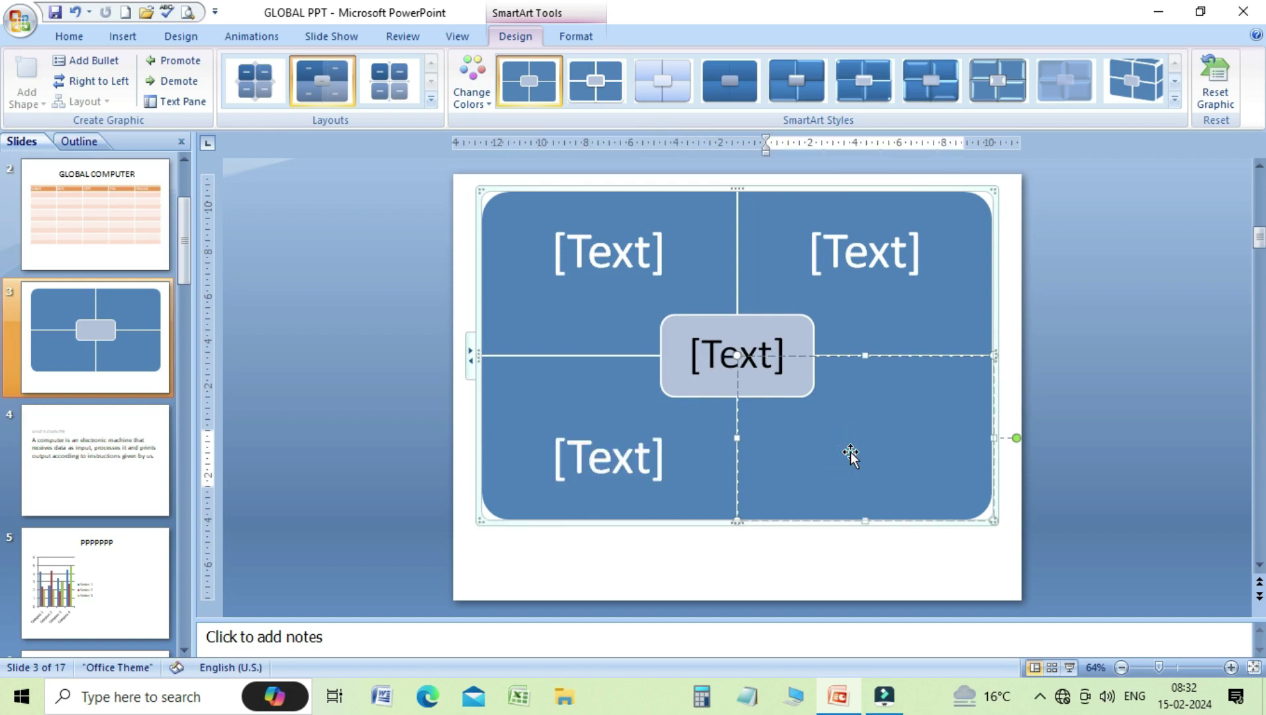
{"action": "left_click", "coordinate": [489, 99]}
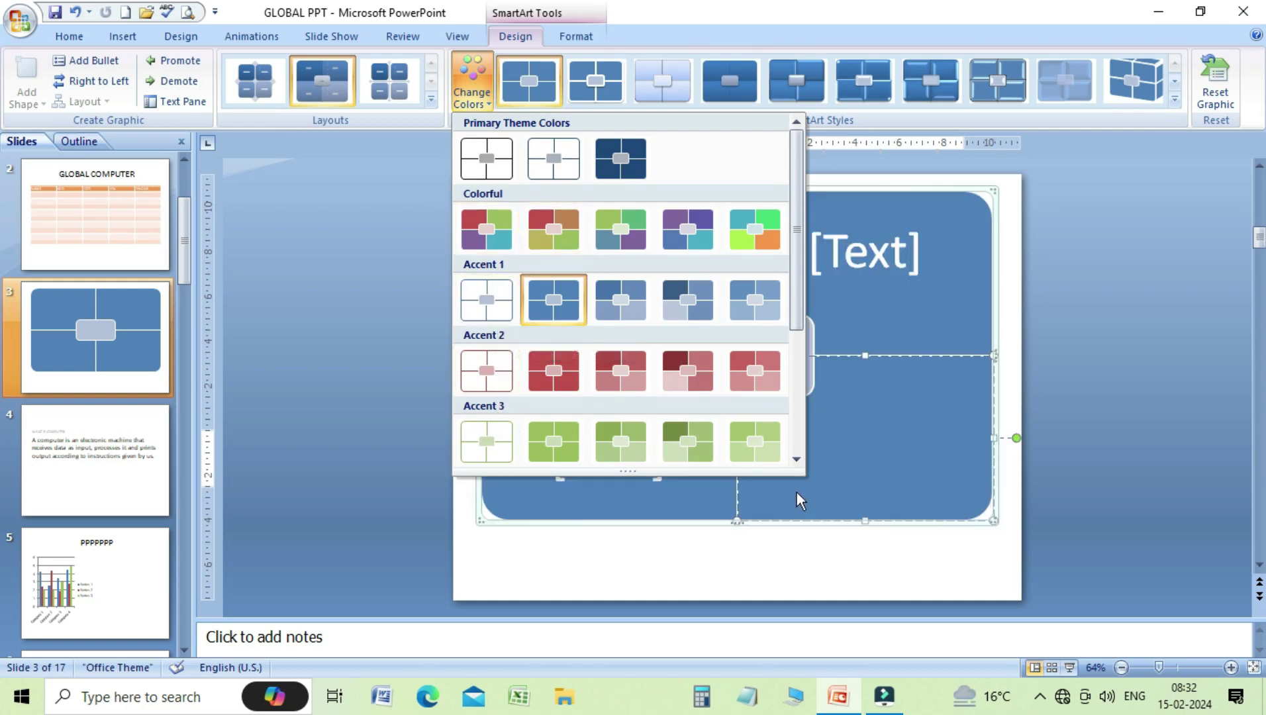
Recolour the Titled Matrix with the Accent 2 red Colored Fill scheme.
{"action": "left_click", "coordinate": [797, 458]}
{"action": "left_click", "coordinate": [796, 459]}
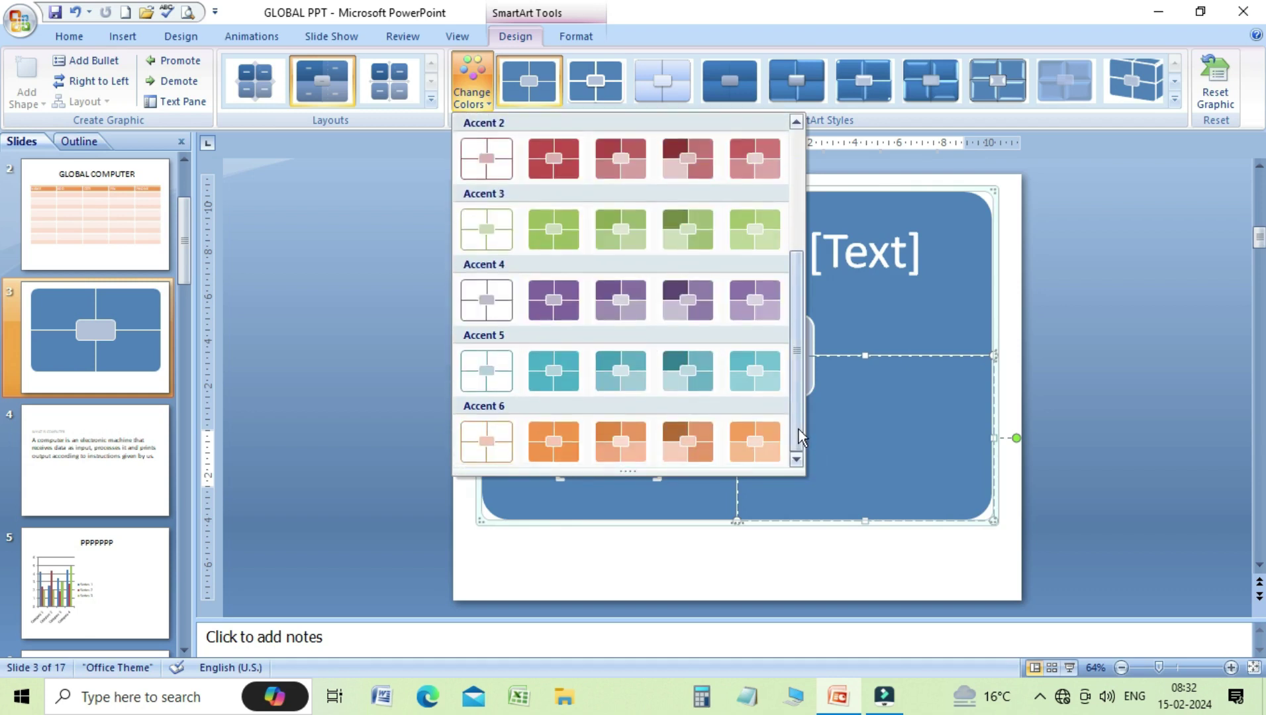
{"action": "left_click_drag", "start_coordinate": [797, 415], "coordinate": [796, 308]}
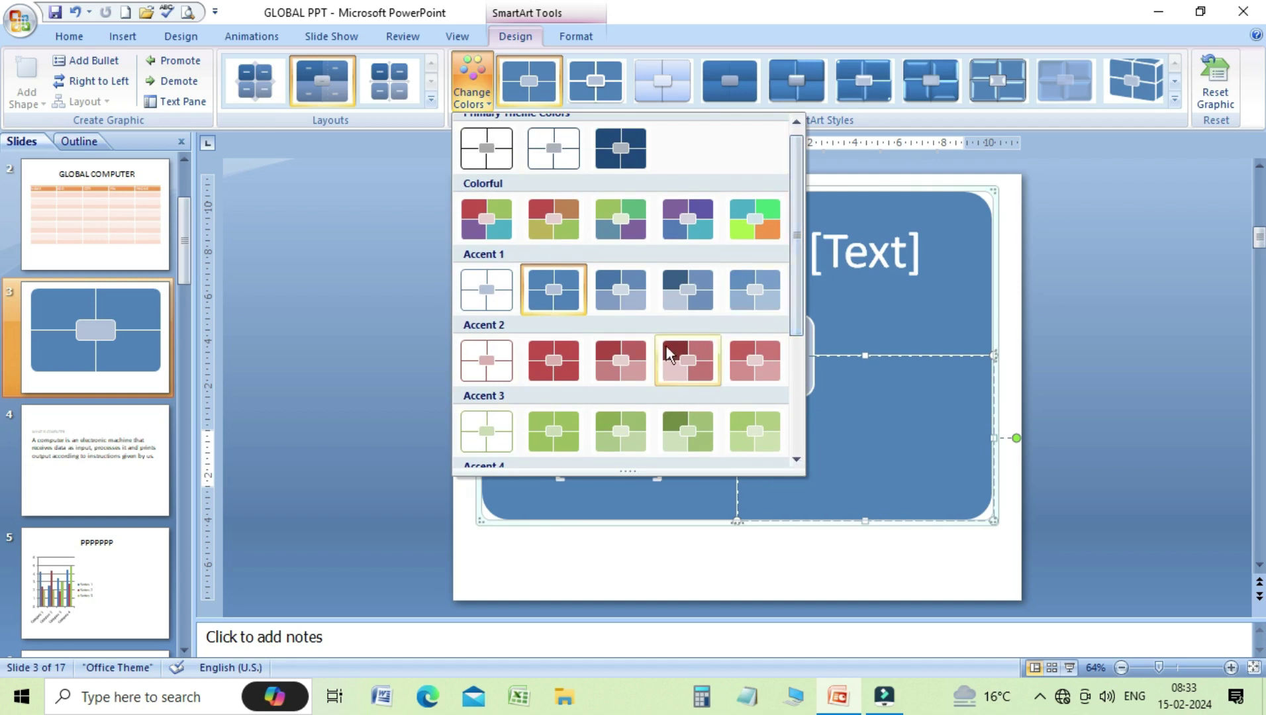
{"action": "left_click", "coordinate": [581, 367]}
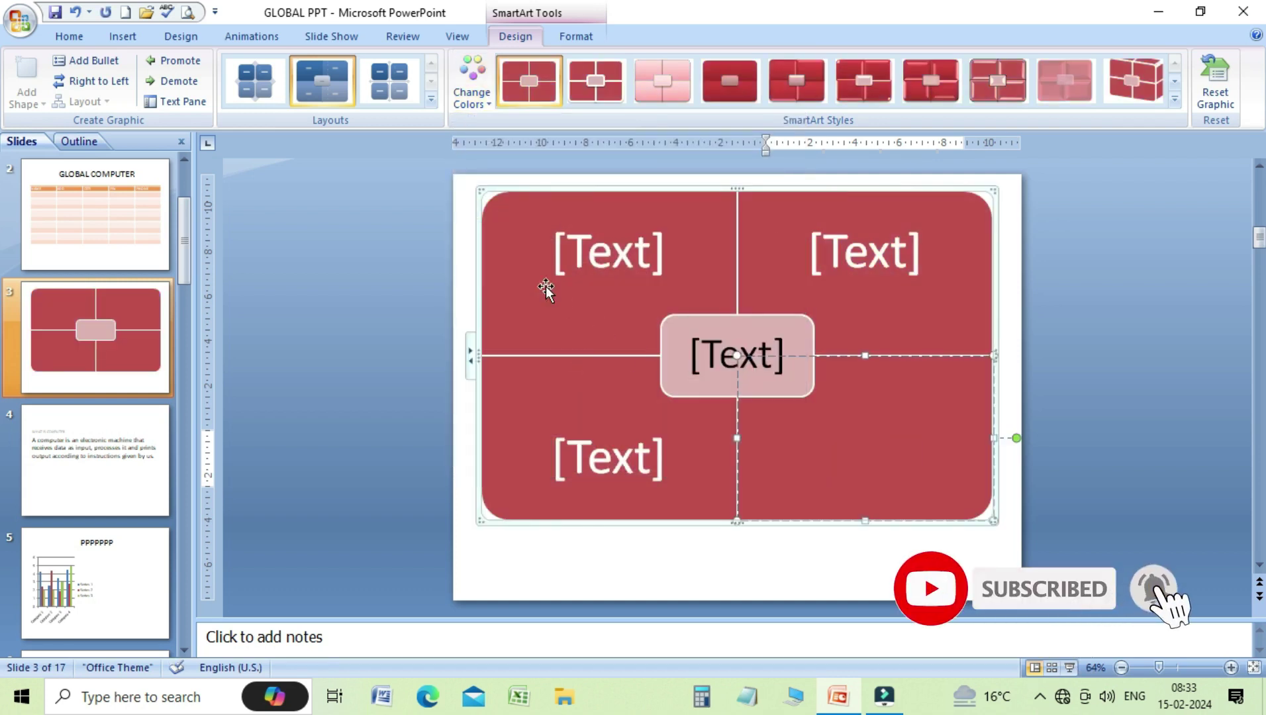
{"action": "left_click", "coordinate": [485, 102]}
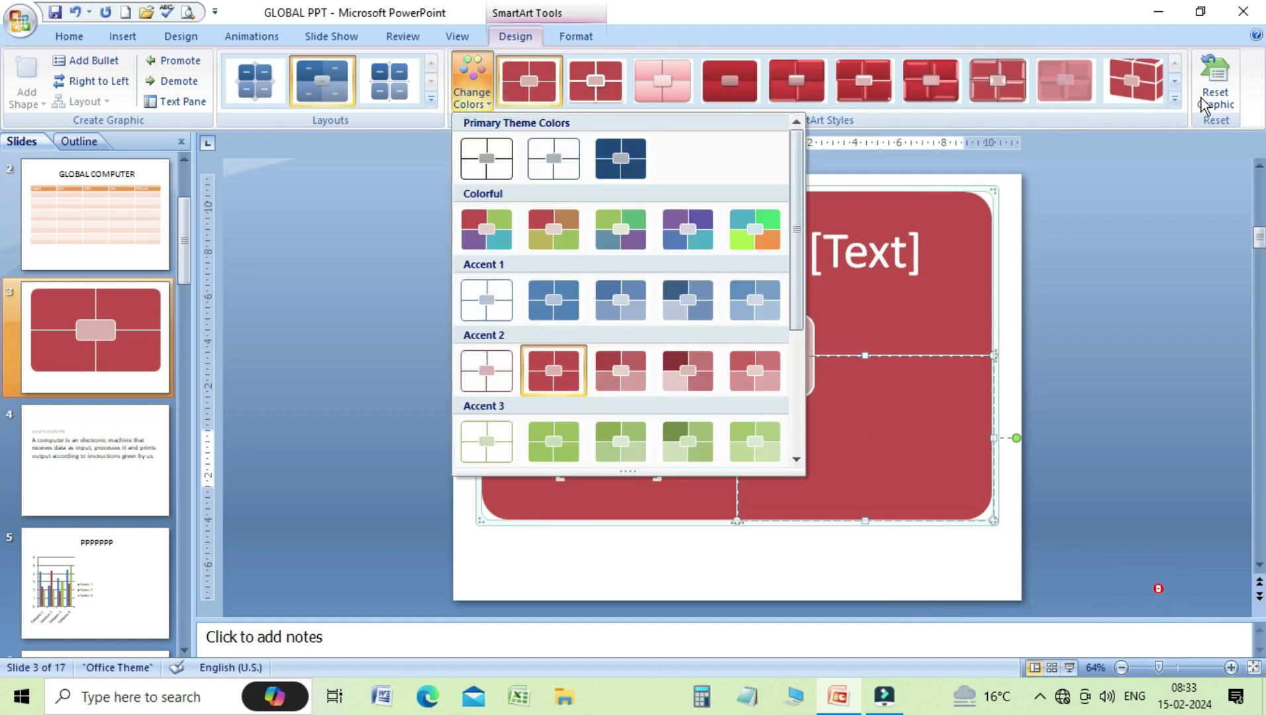
Apply the Brick Scene 3-D SmartArt style to the red matrix.
{"action": "left_click", "coordinate": [1175, 100]}
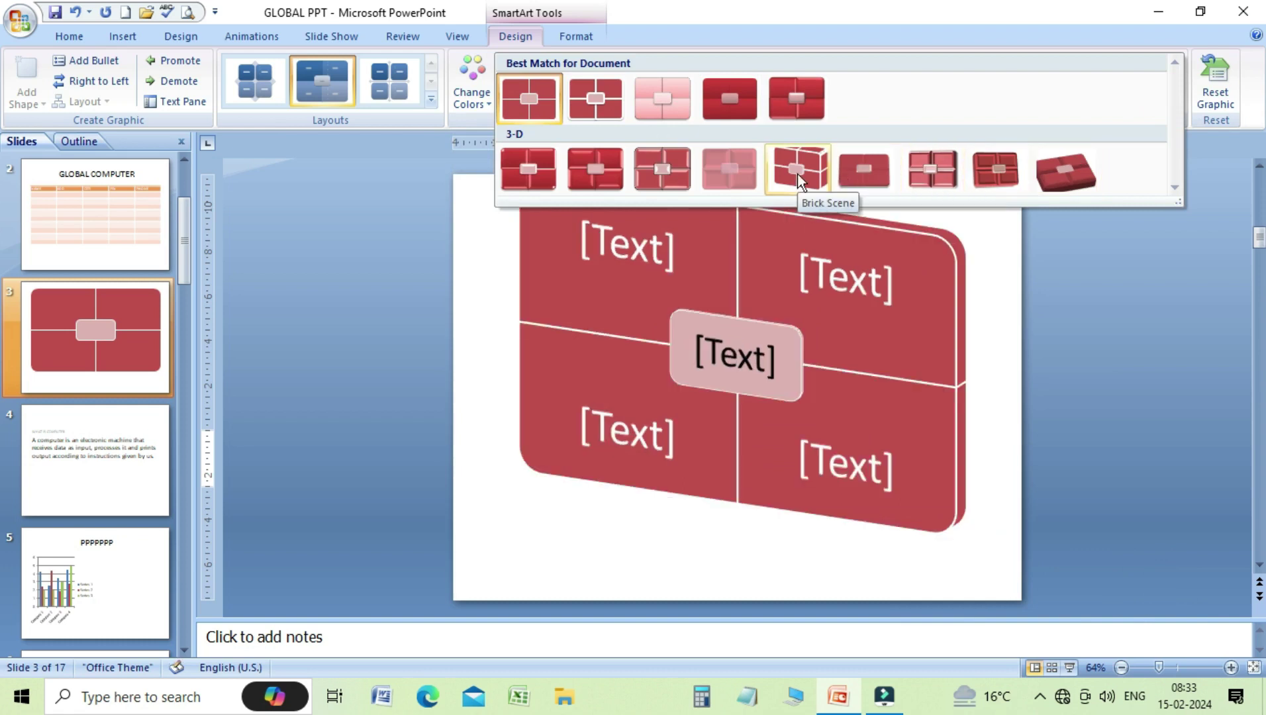
{"action": "left_click", "coordinate": [797, 173]}
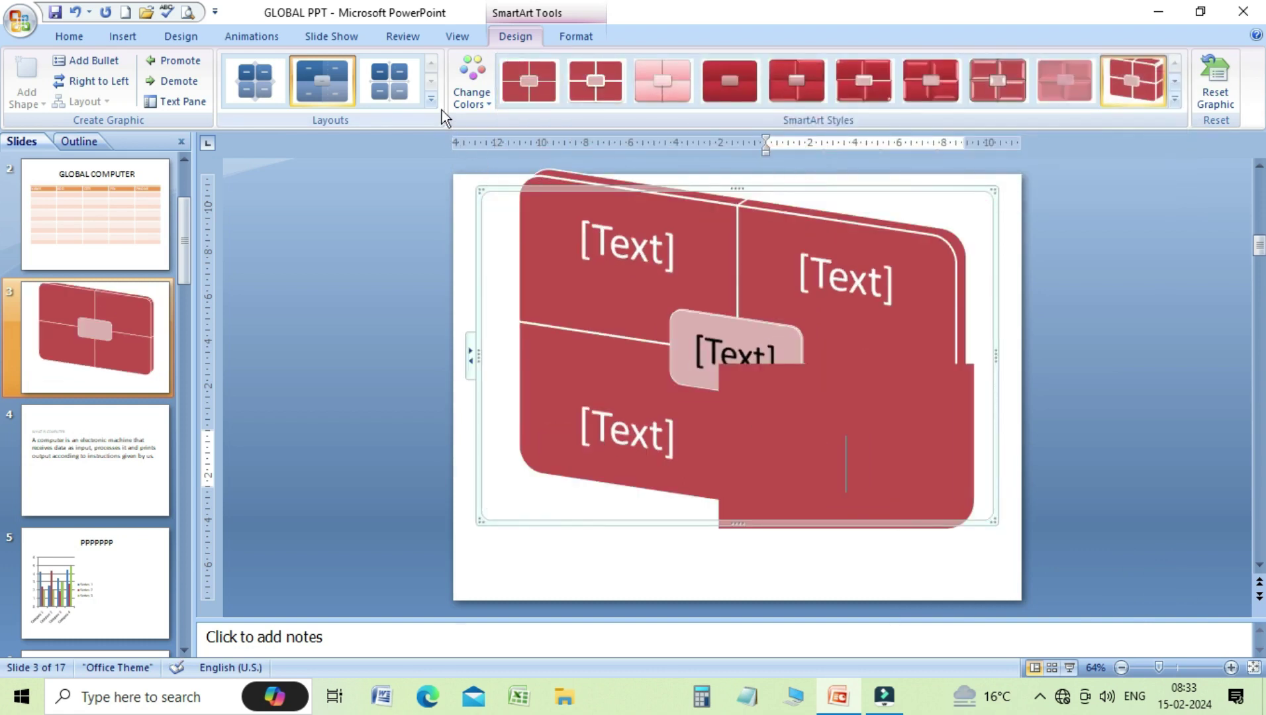
{"action": "left_click", "coordinate": [432, 100]}
{"action": "left_click", "coordinate": [403, 111]}
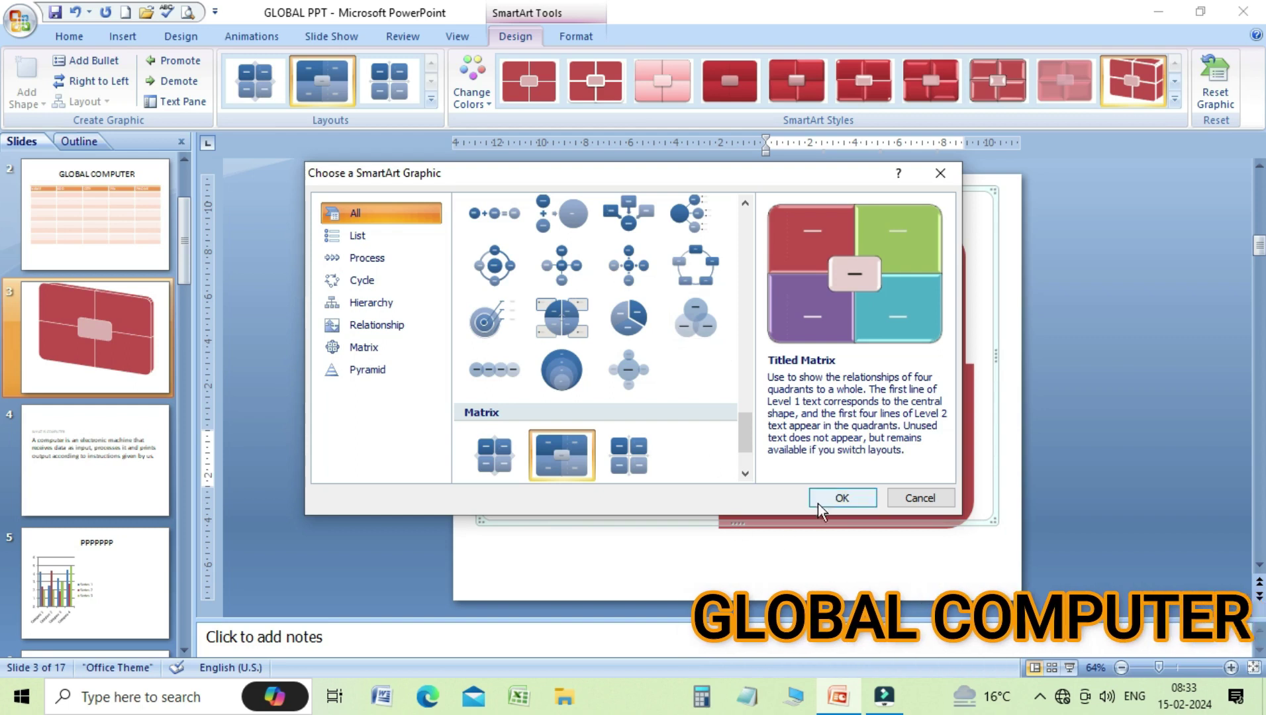
Keep the Titled Matrix layout and close the Choose a SmartArt Graphic dialog.
{"action": "left_click", "coordinate": [841, 497]}
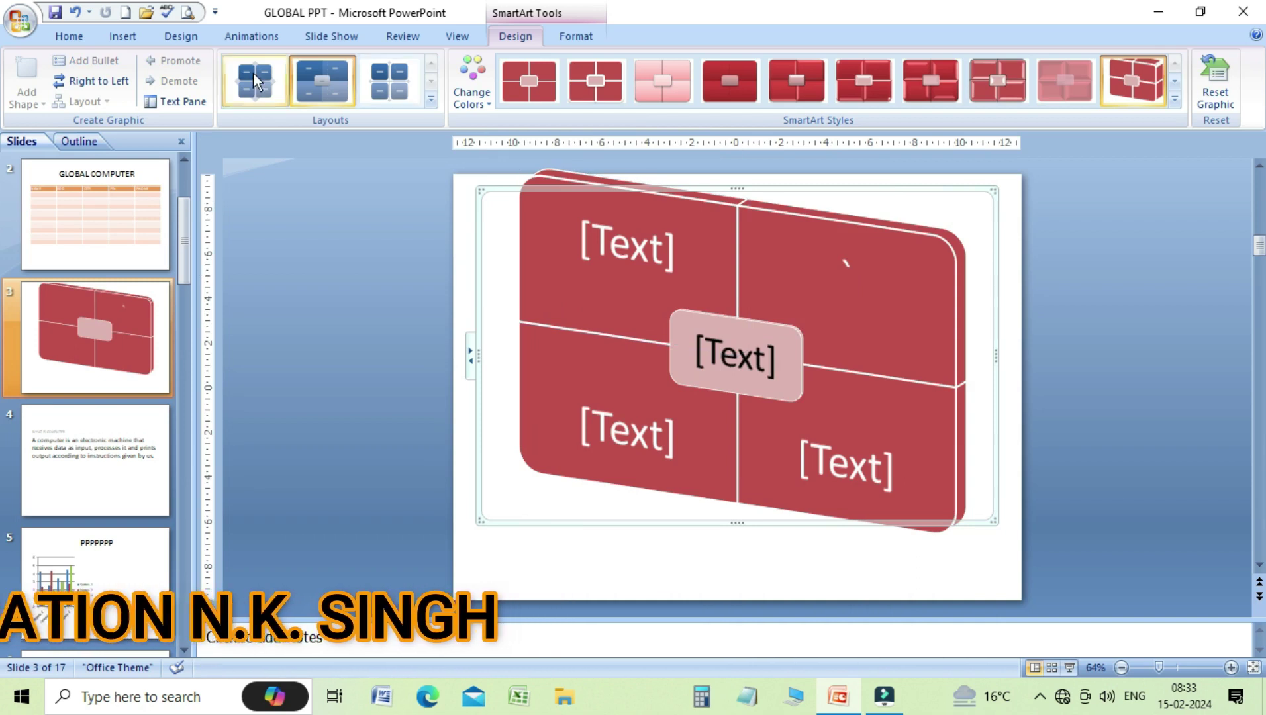
Return to the Home tab, deselect the matrix, and enter the top-left and bottom-right [Text] placeholders.
{"action": "left_click", "coordinate": [66, 36]}
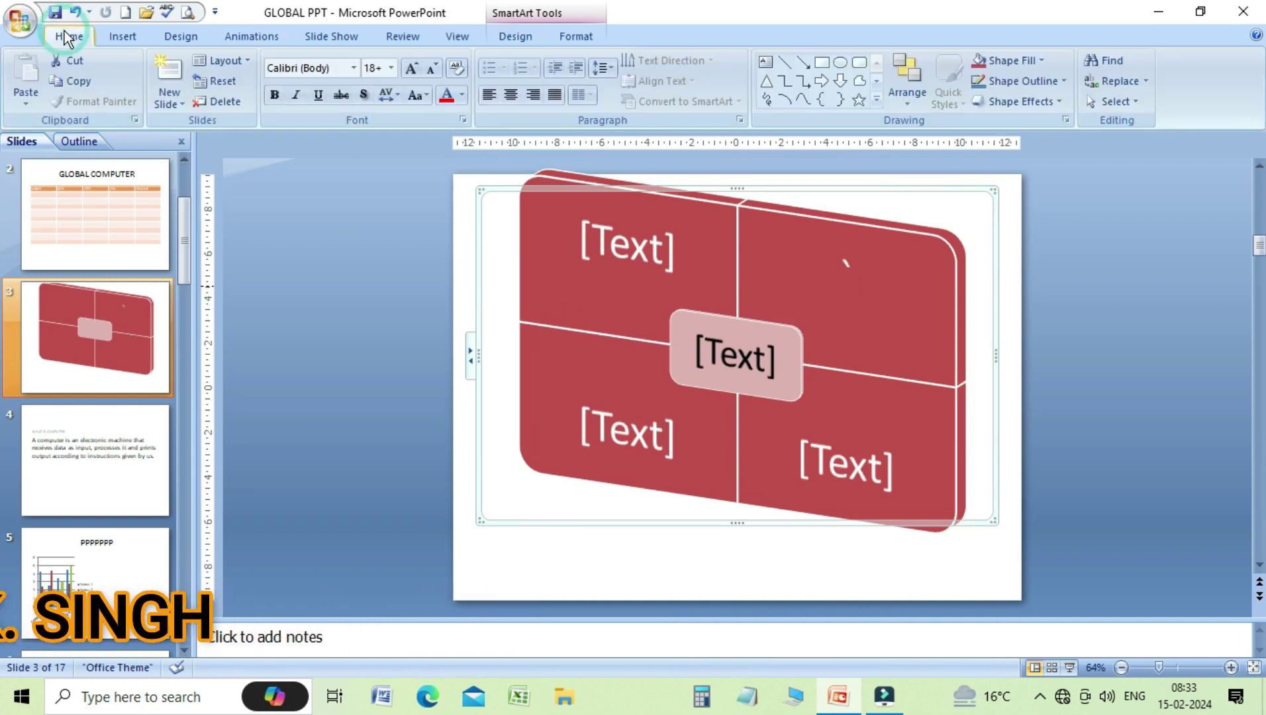
{"action": "left_click", "coordinate": [848, 210]}
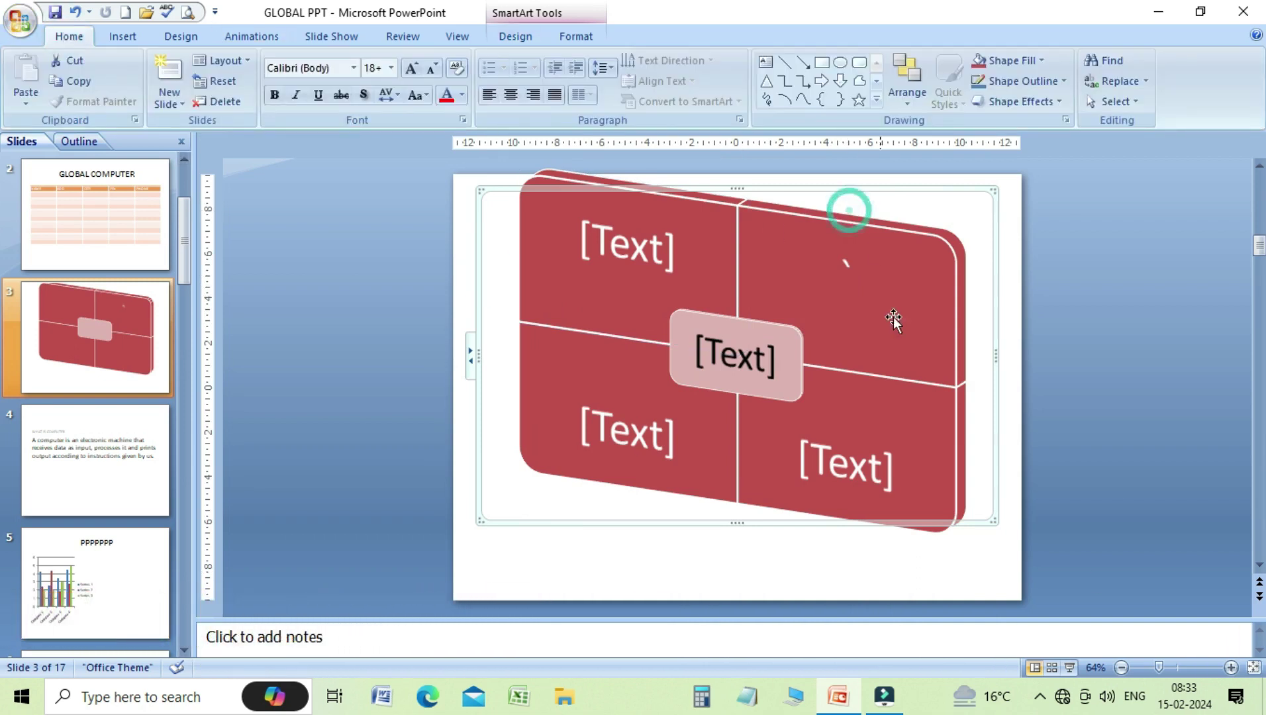
{"action": "left_click", "coordinate": [679, 561]}
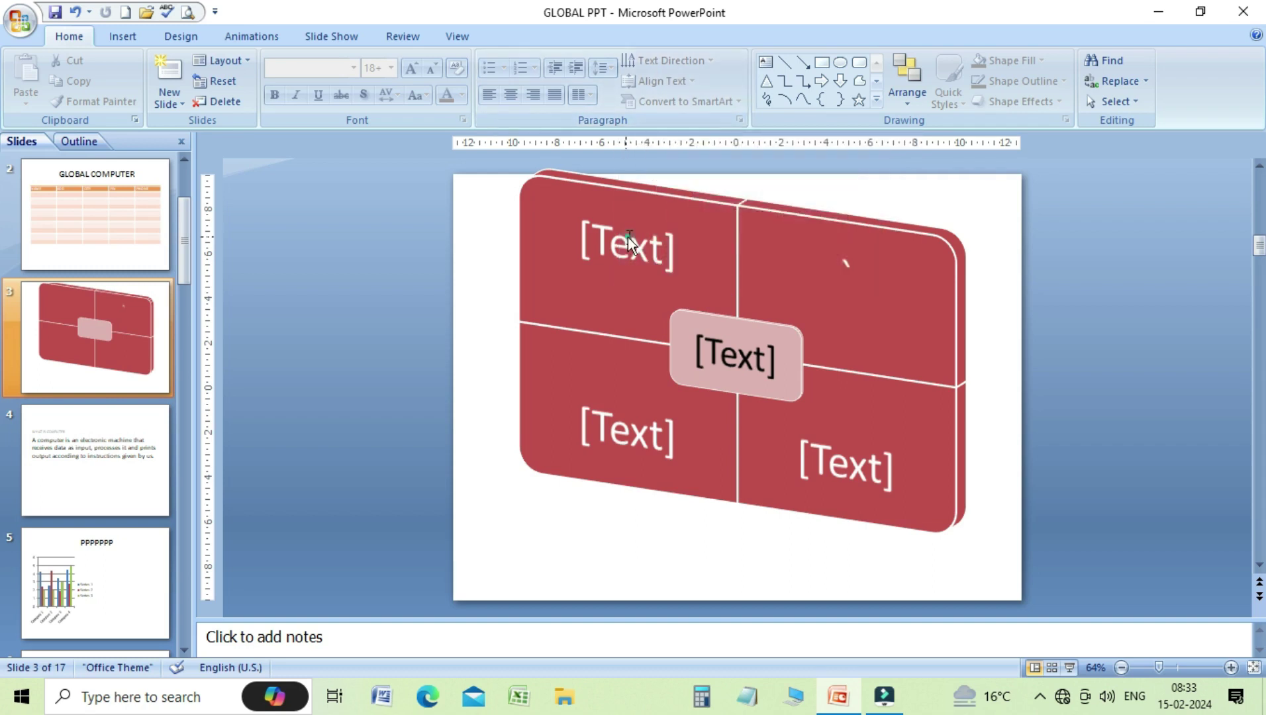
{"action": "left_click", "coordinate": [628, 240]}
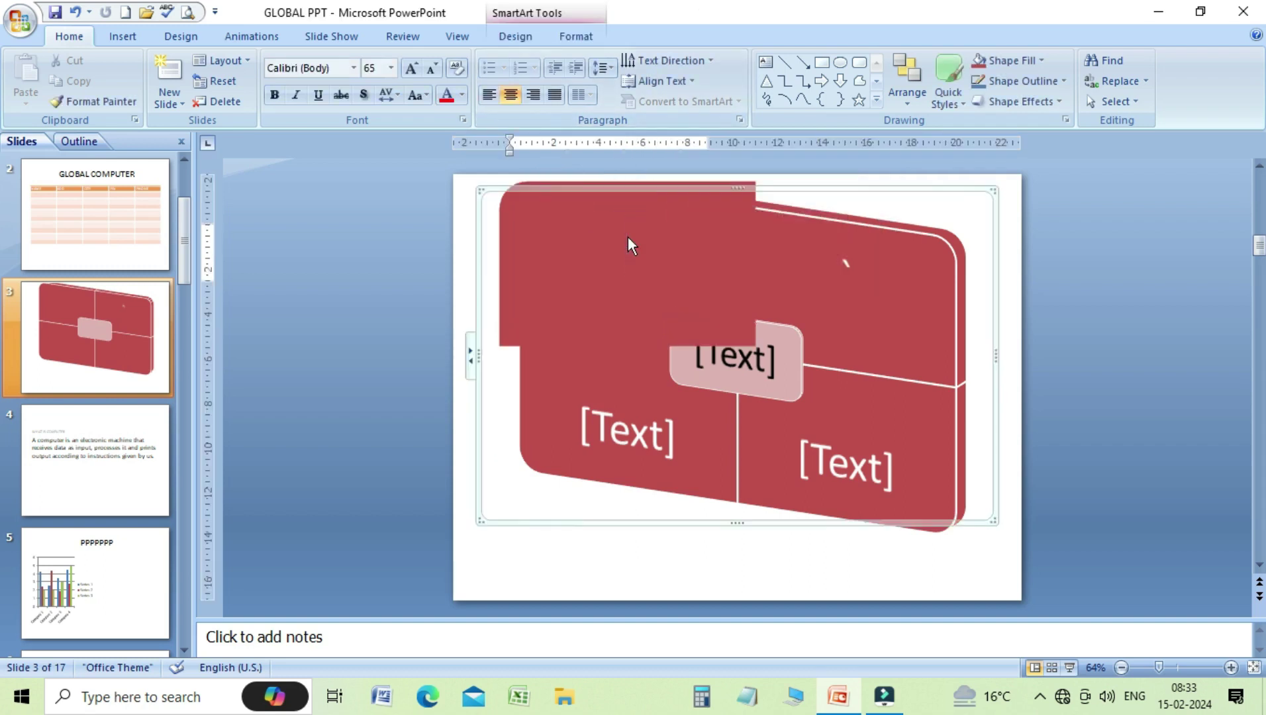
{"action": "left_click", "coordinate": [819, 471]}
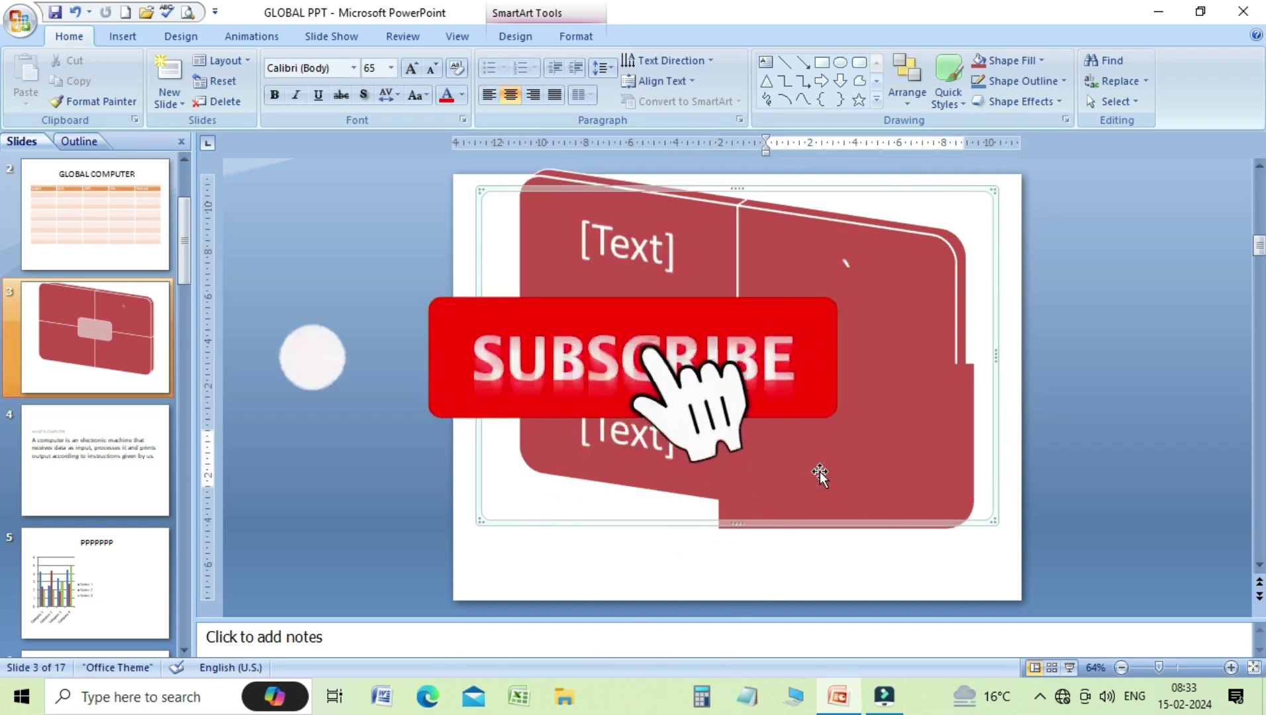